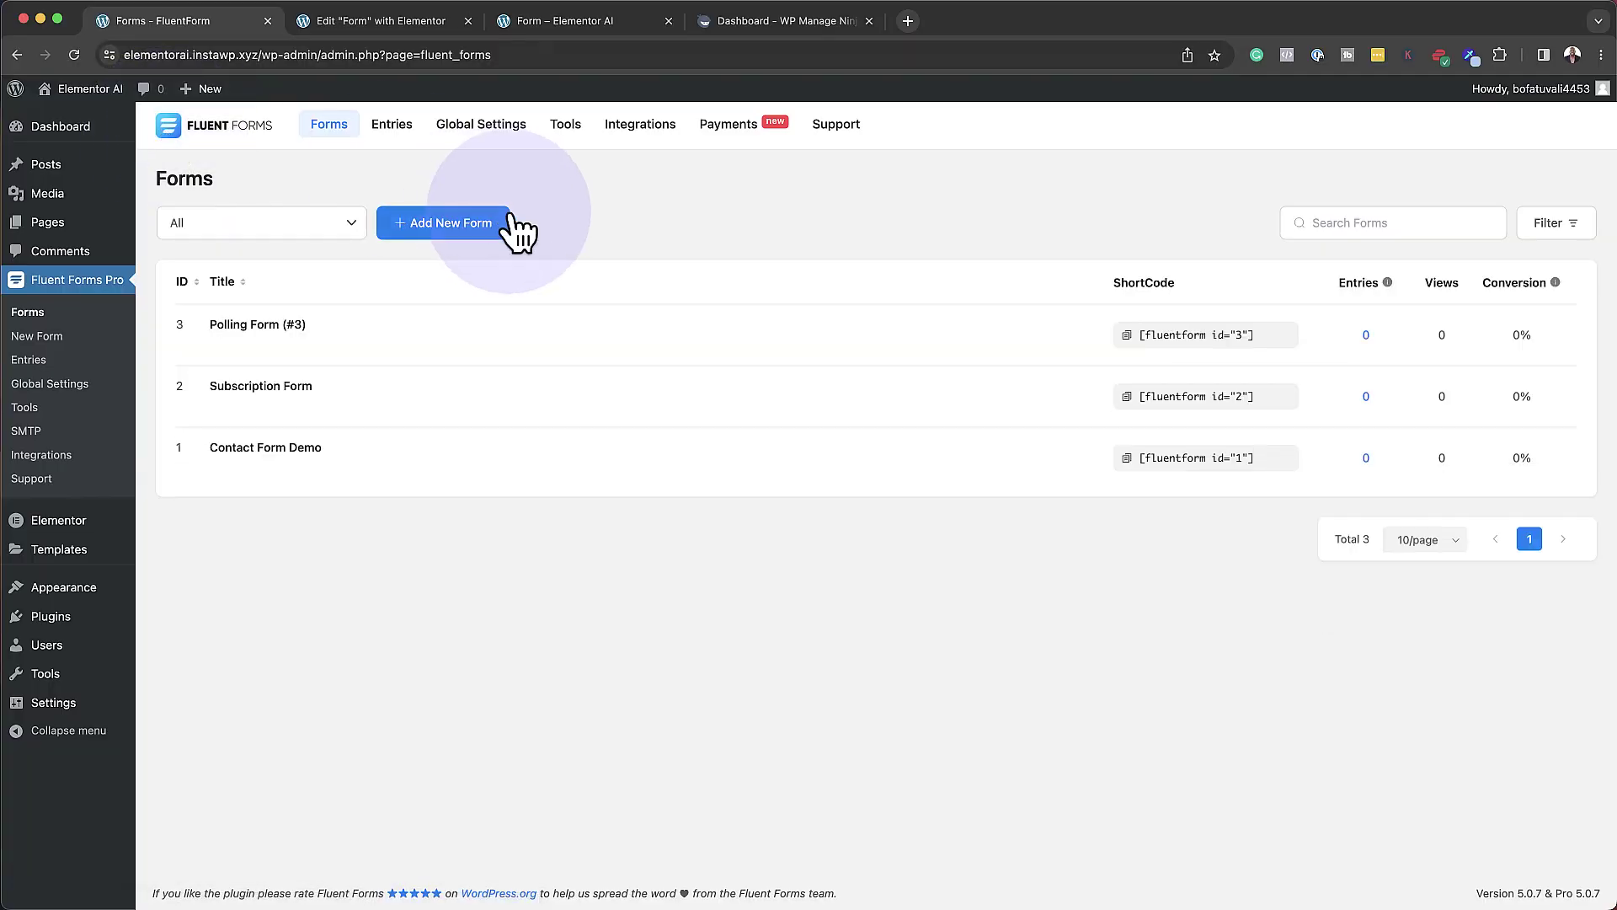
- Start a blank form with Name, Email and Country List fields, then expand Advanced Fields
{"action": "left_click", "coordinate": [512, 223]}
{"action": "left_click", "coordinate": [477, 224]}
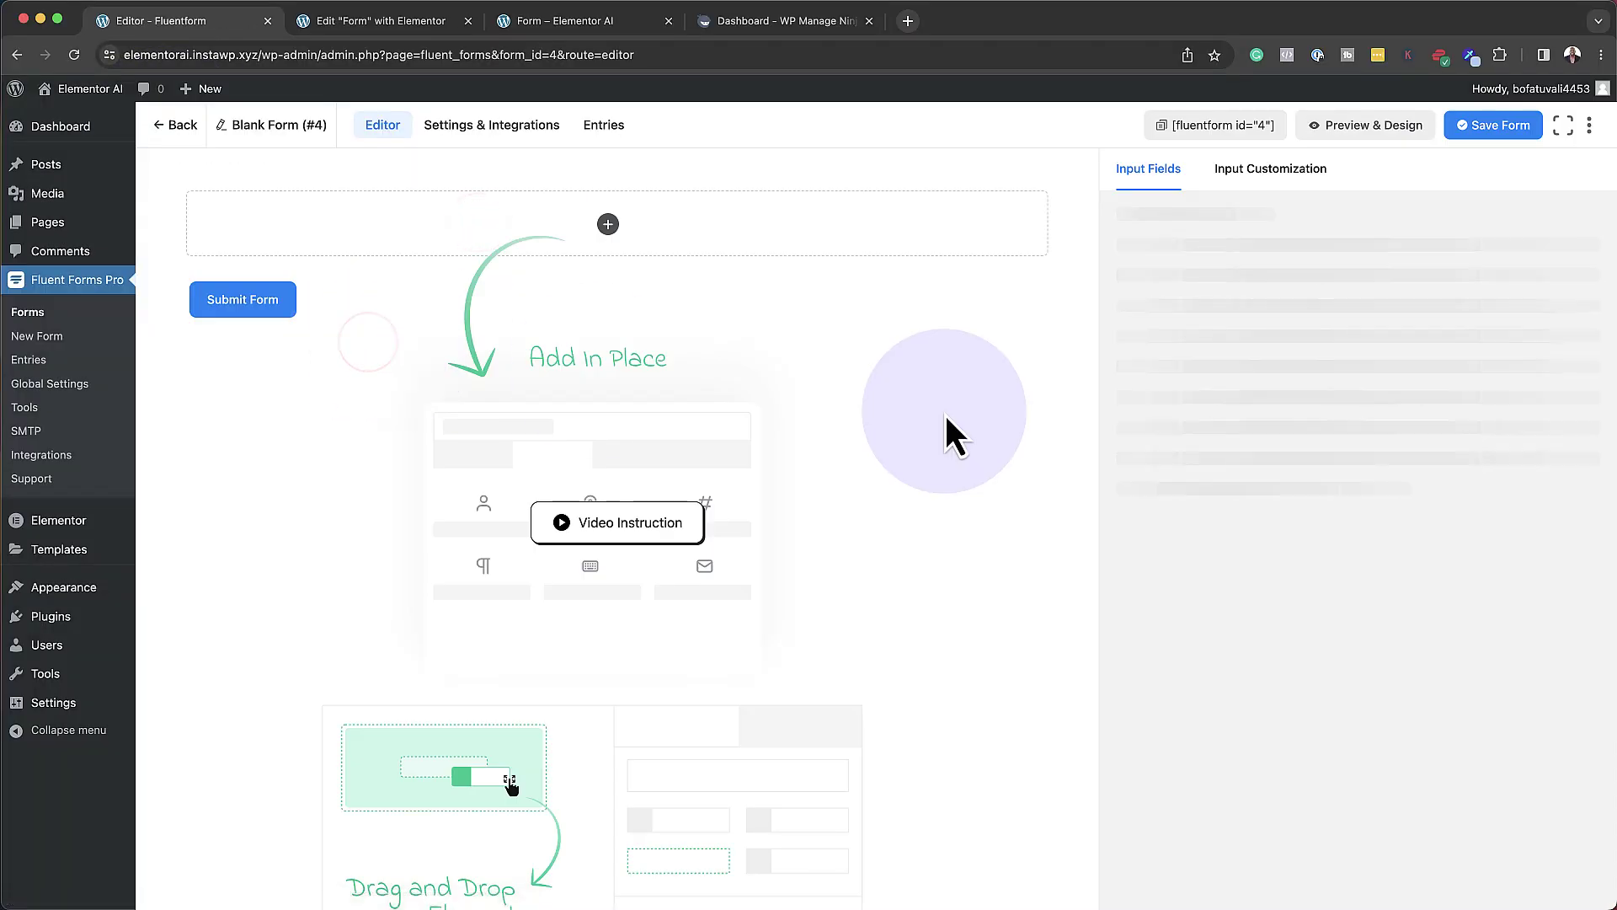
{"action": "left_click", "coordinate": [1252, 331]}
{"action": "left_click", "coordinate": [1446, 329]}
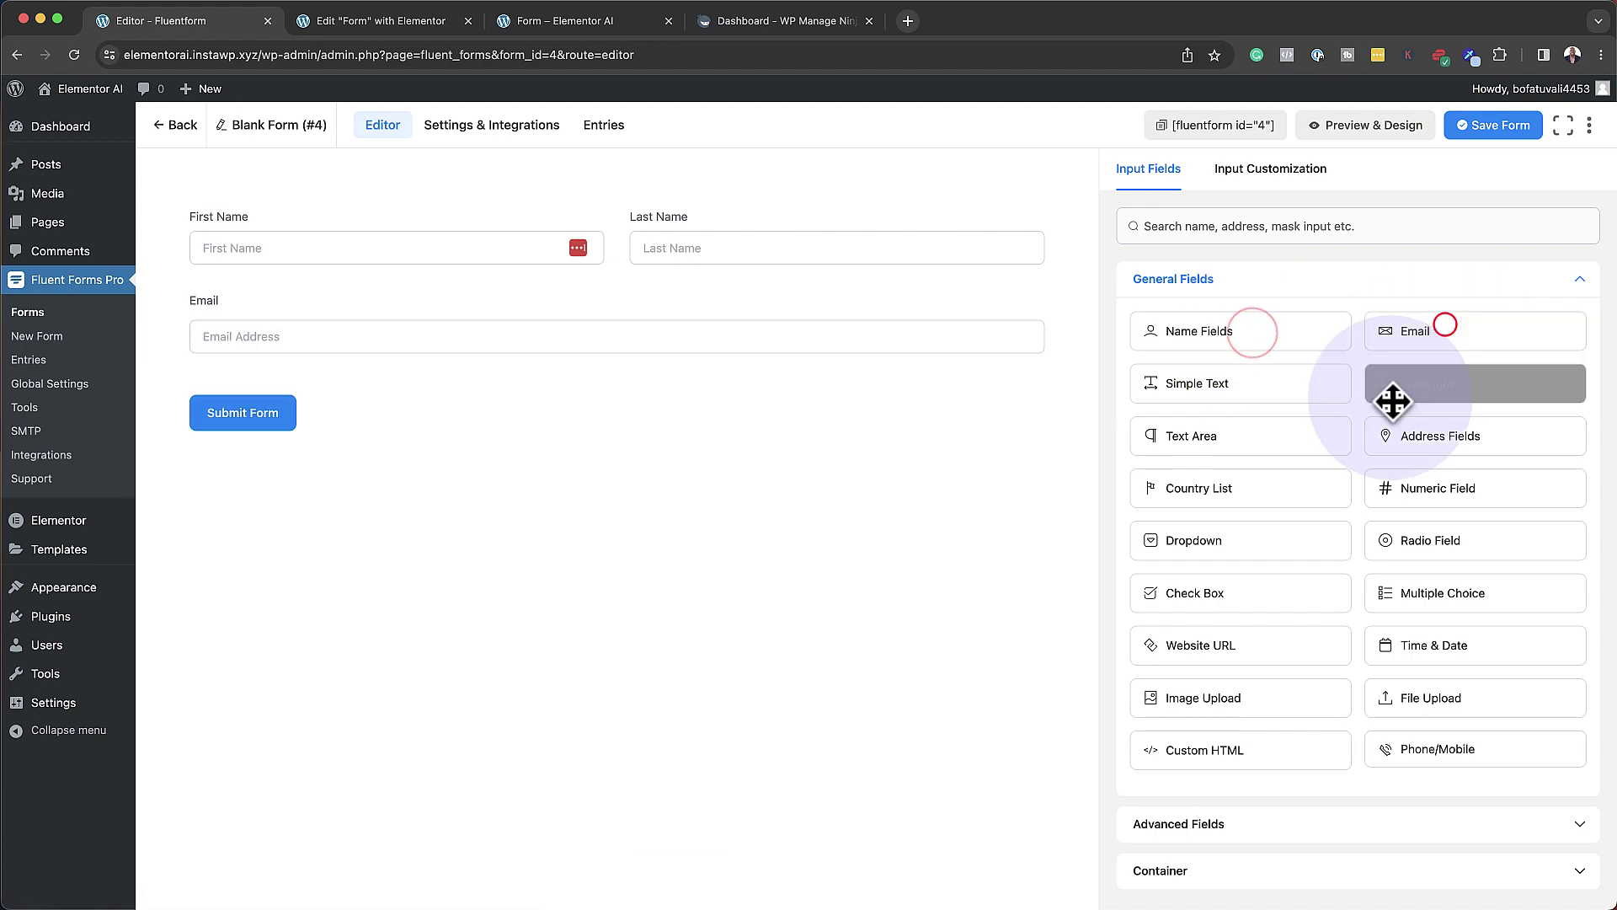
{"action": "left_click", "coordinate": [1224, 491]}
{"action": "scroll", "coordinate": [1230, 640], "scroll_direction": "down", "scroll_amount": 3}
{"action": "left_click", "coordinate": [1220, 704]}
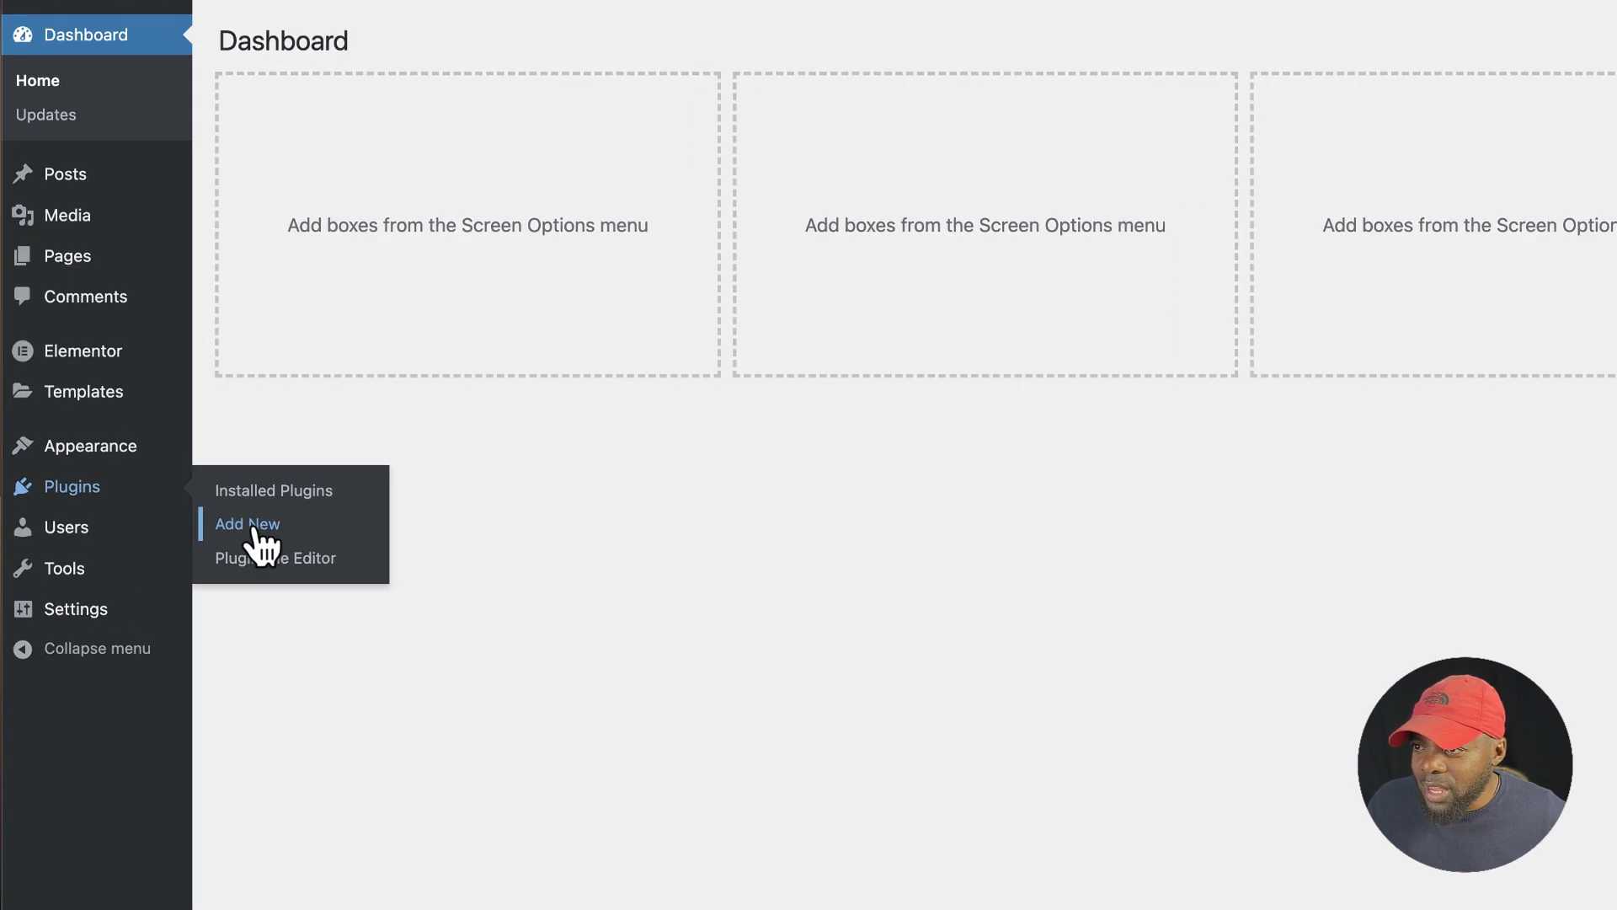
- Search the plugin directory for 'fluent forms', then install and activate its Contact Form Plugin
{"action": "left_click", "coordinate": [255, 531]}
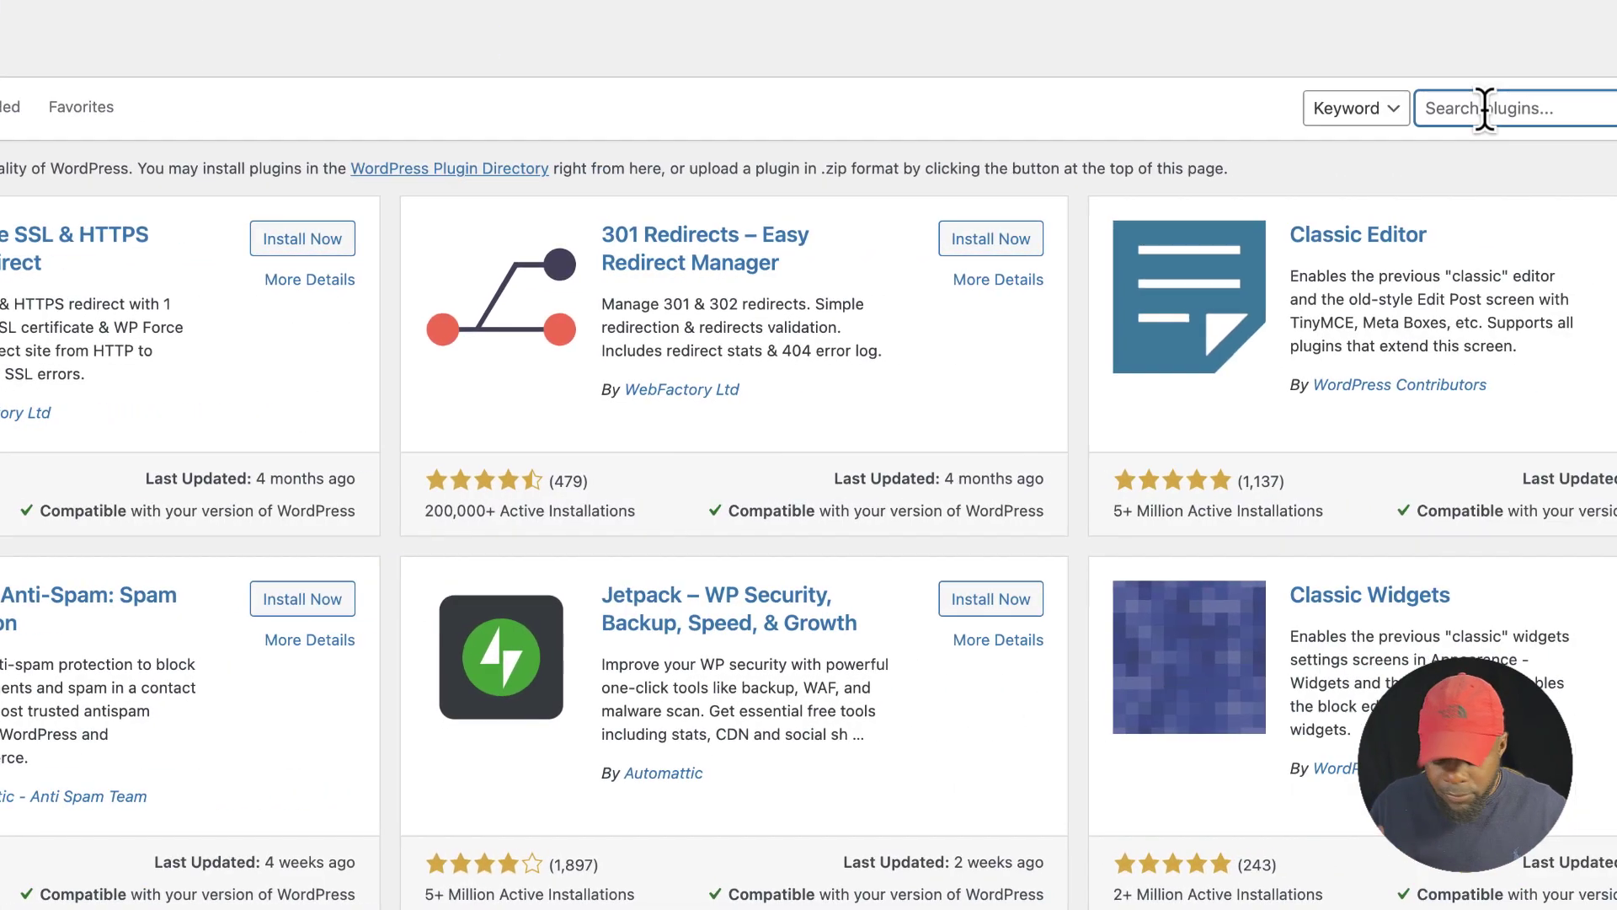
{"action": "left_click", "coordinate": [1234, 114]}
{"action": "type", "text": "fluent forms"}
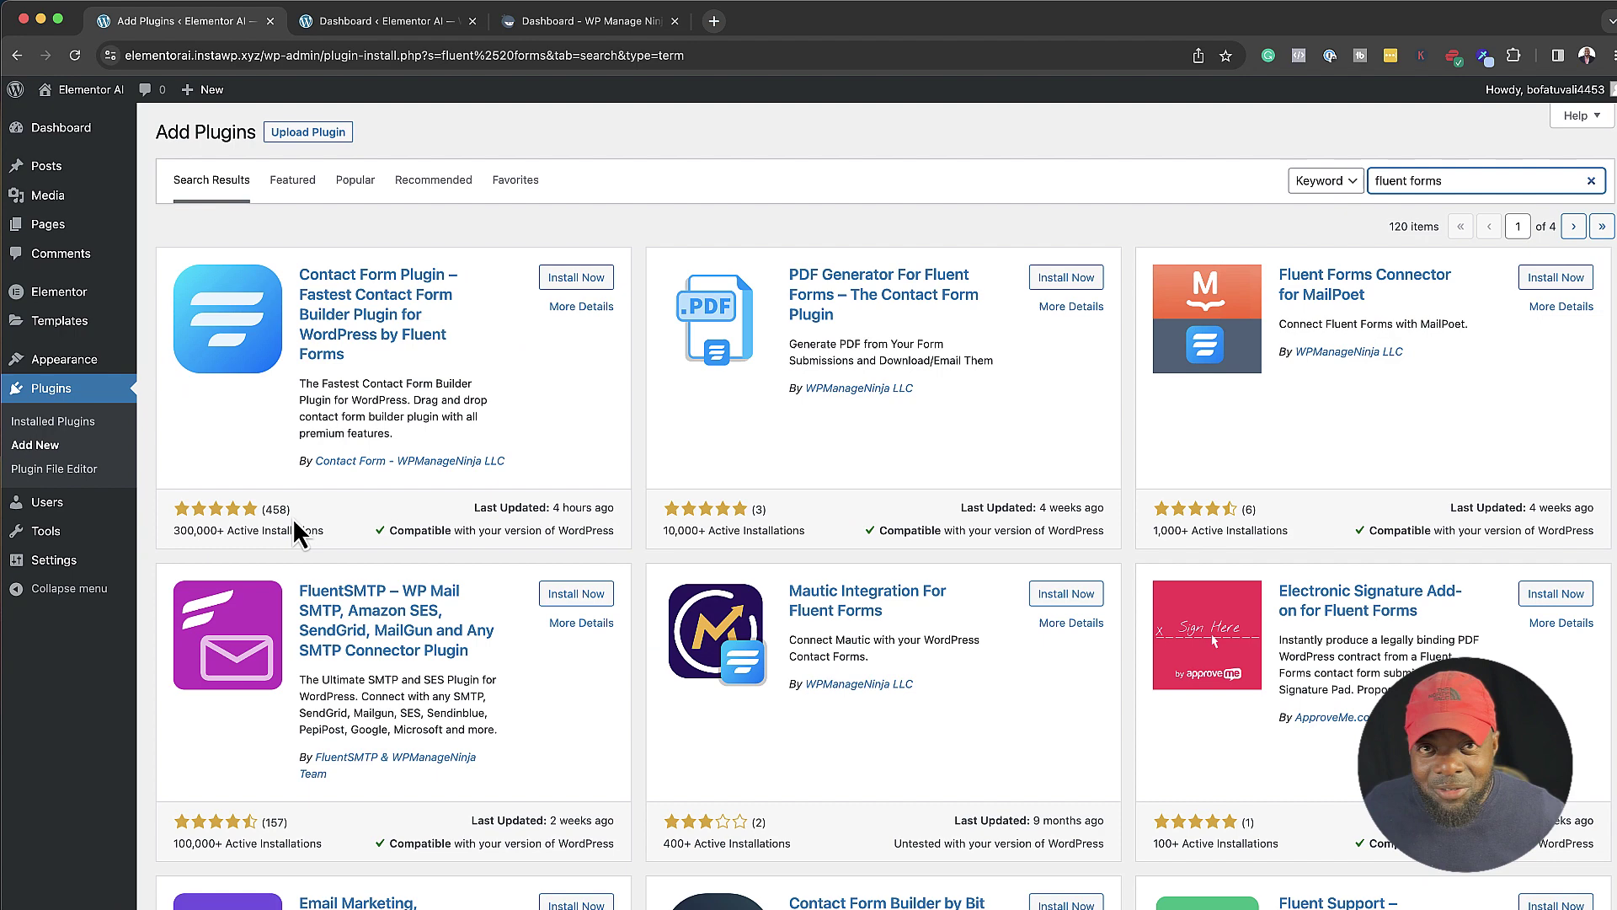
{"action": "left_click", "coordinate": [573, 280]}
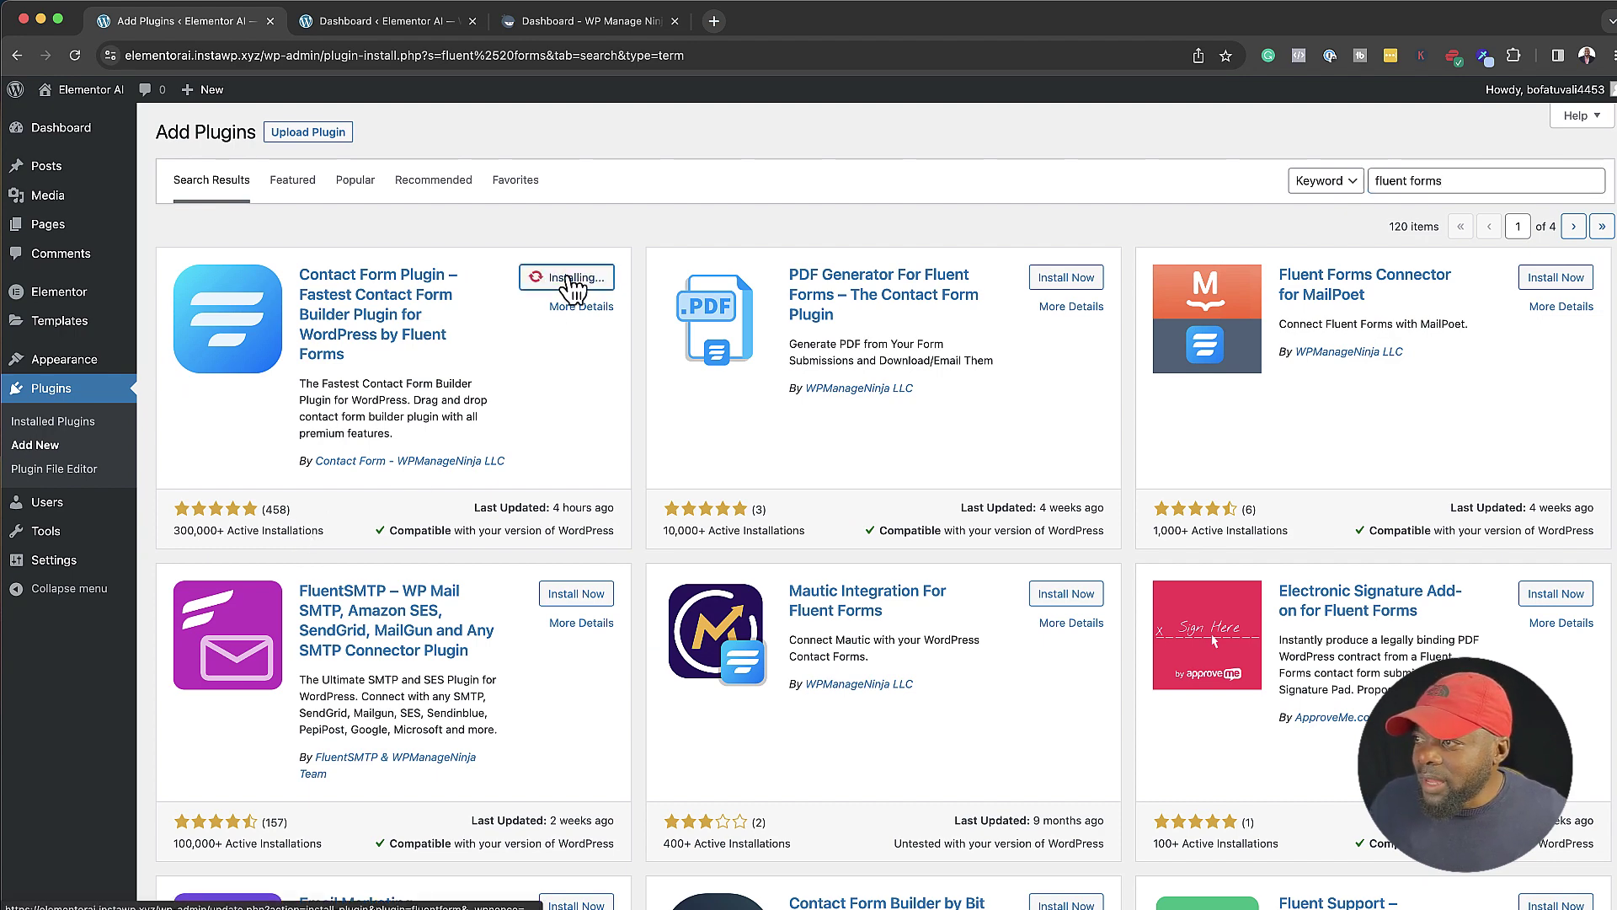
{"action": "left_click", "coordinate": [590, 283]}
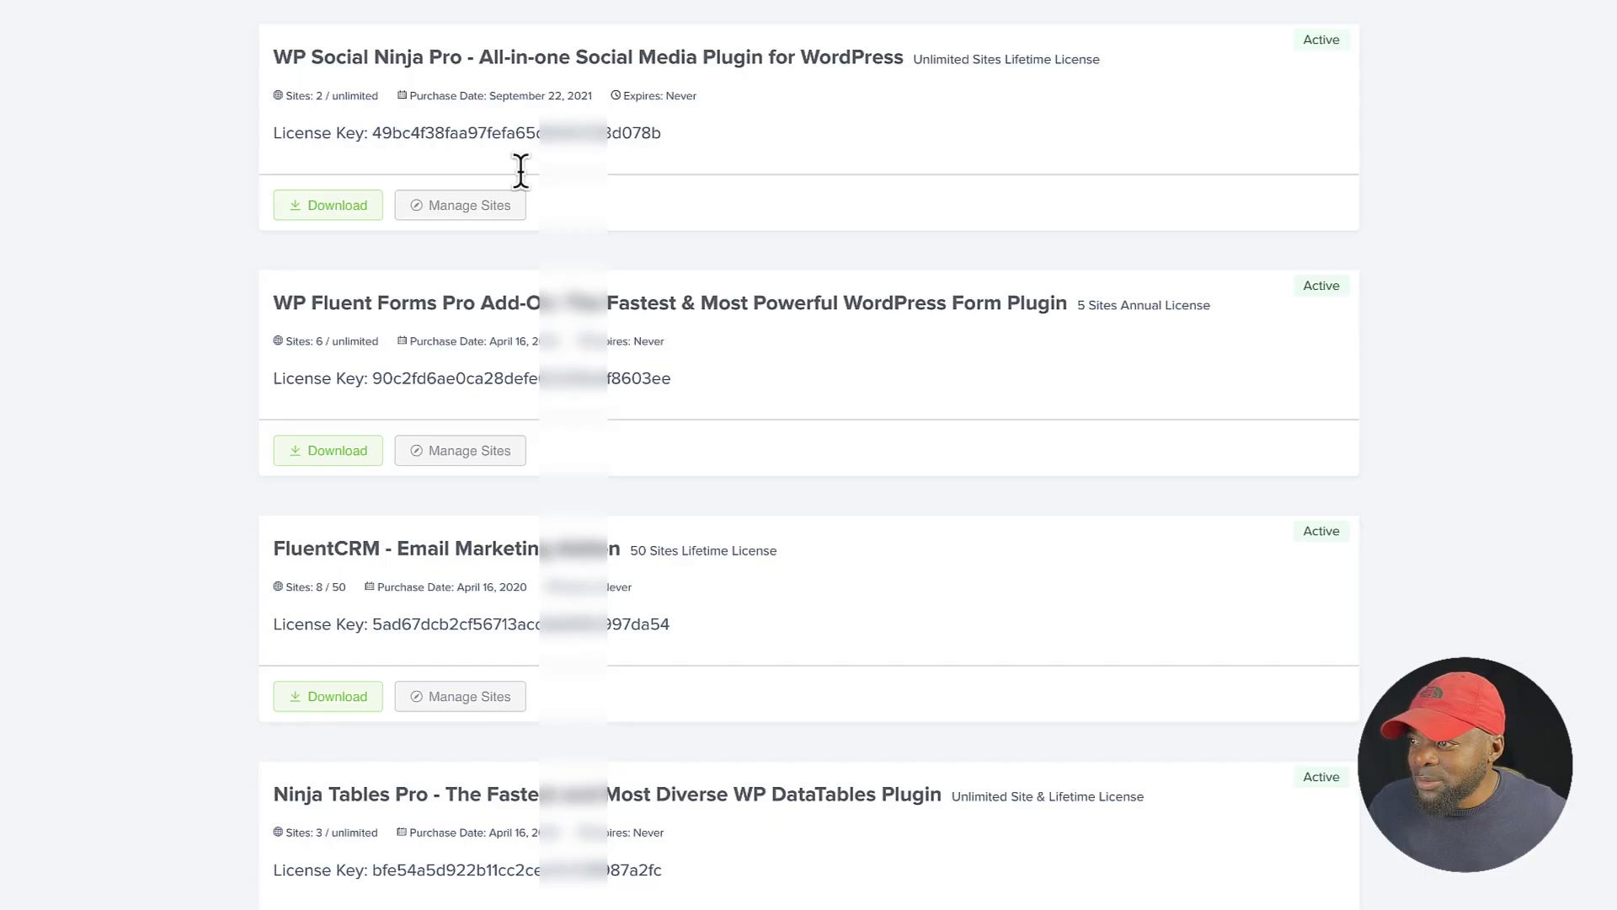
- Download the WP Fluent Forms Pro Add-On package and select its license key for copying
{"action": "left_click", "coordinate": [341, 452]}
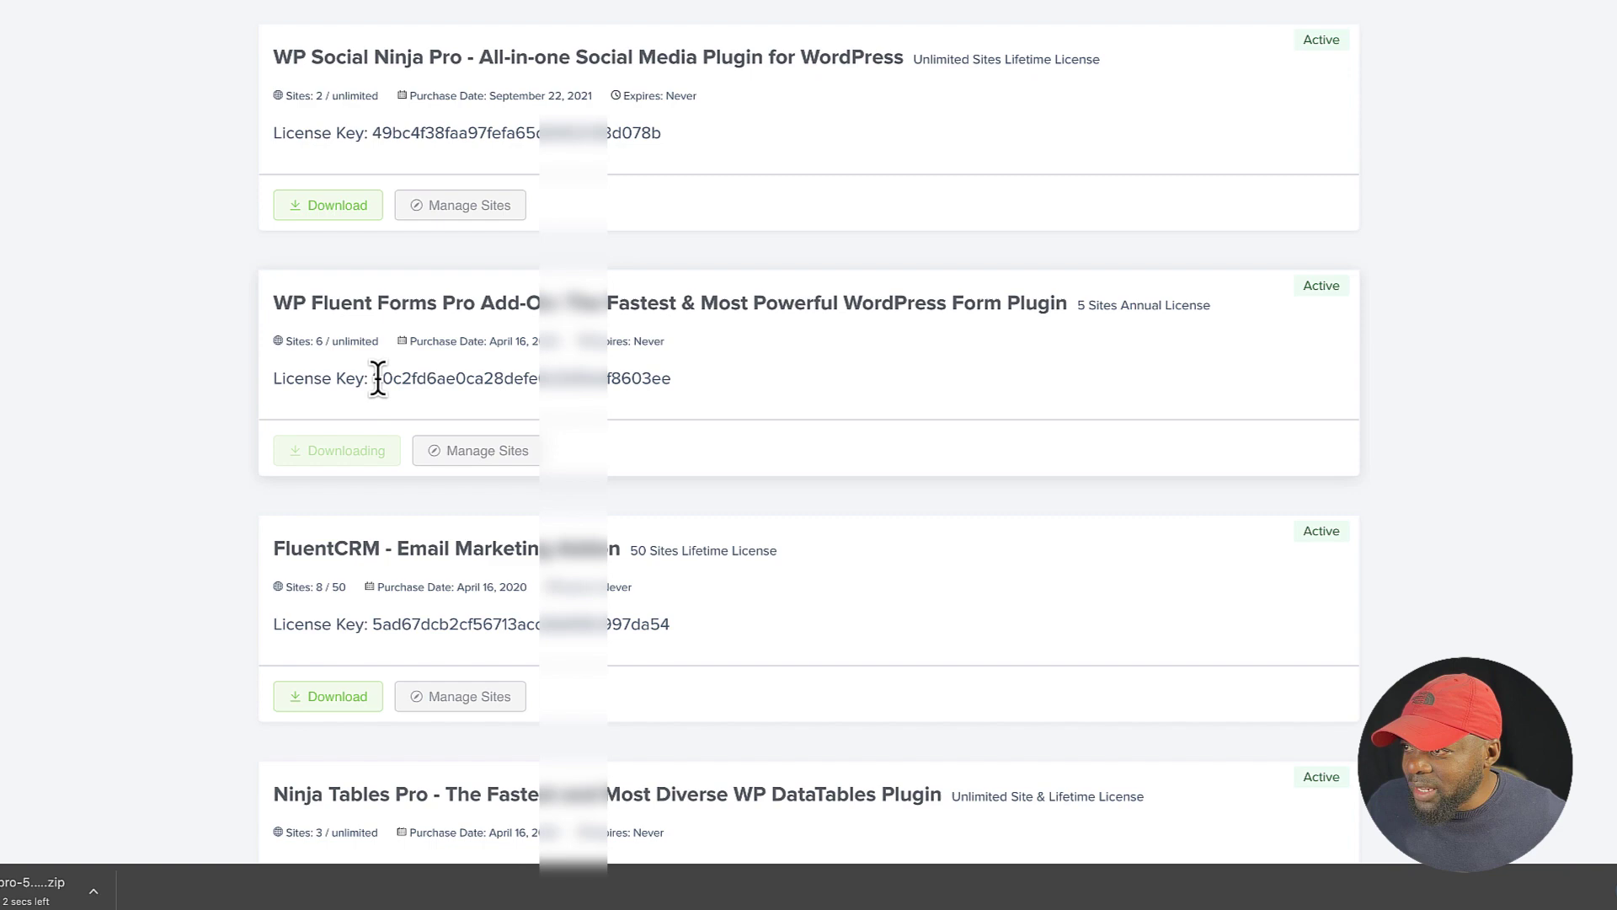
{"action": "left_click_drag", "start_coordinate": [375, 378], "coordinate": [678, 415]}
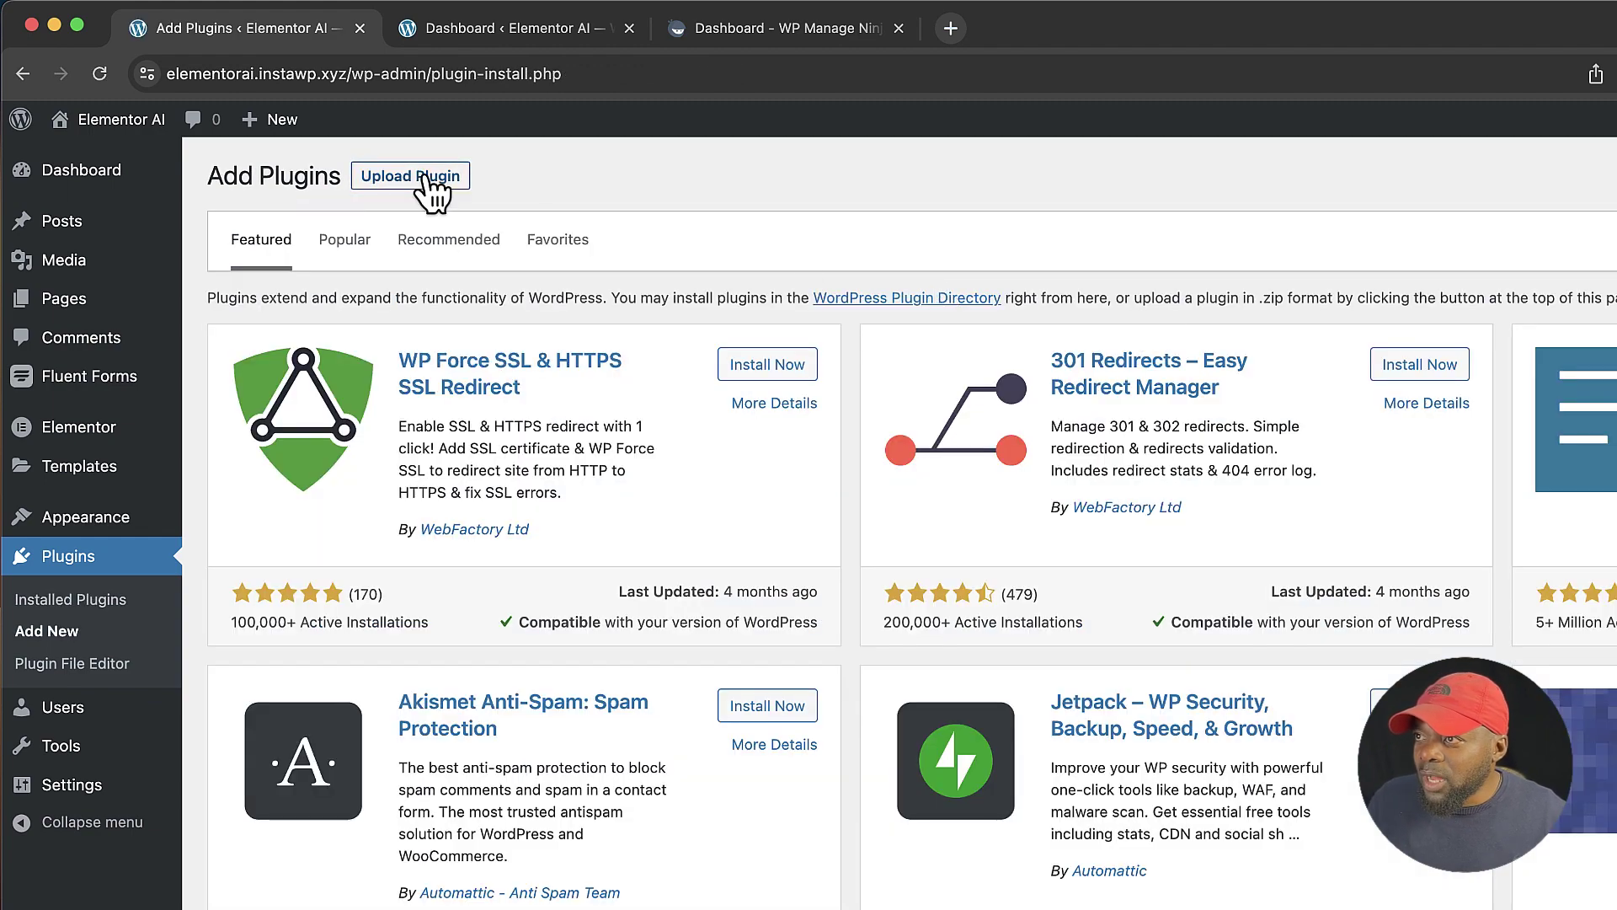
- Upload fluentformpro-5.0.7.zip as a plugin, install it and activate the Pro Add On Pack
{"action": "left_click", "coordinate": [428, 180]}
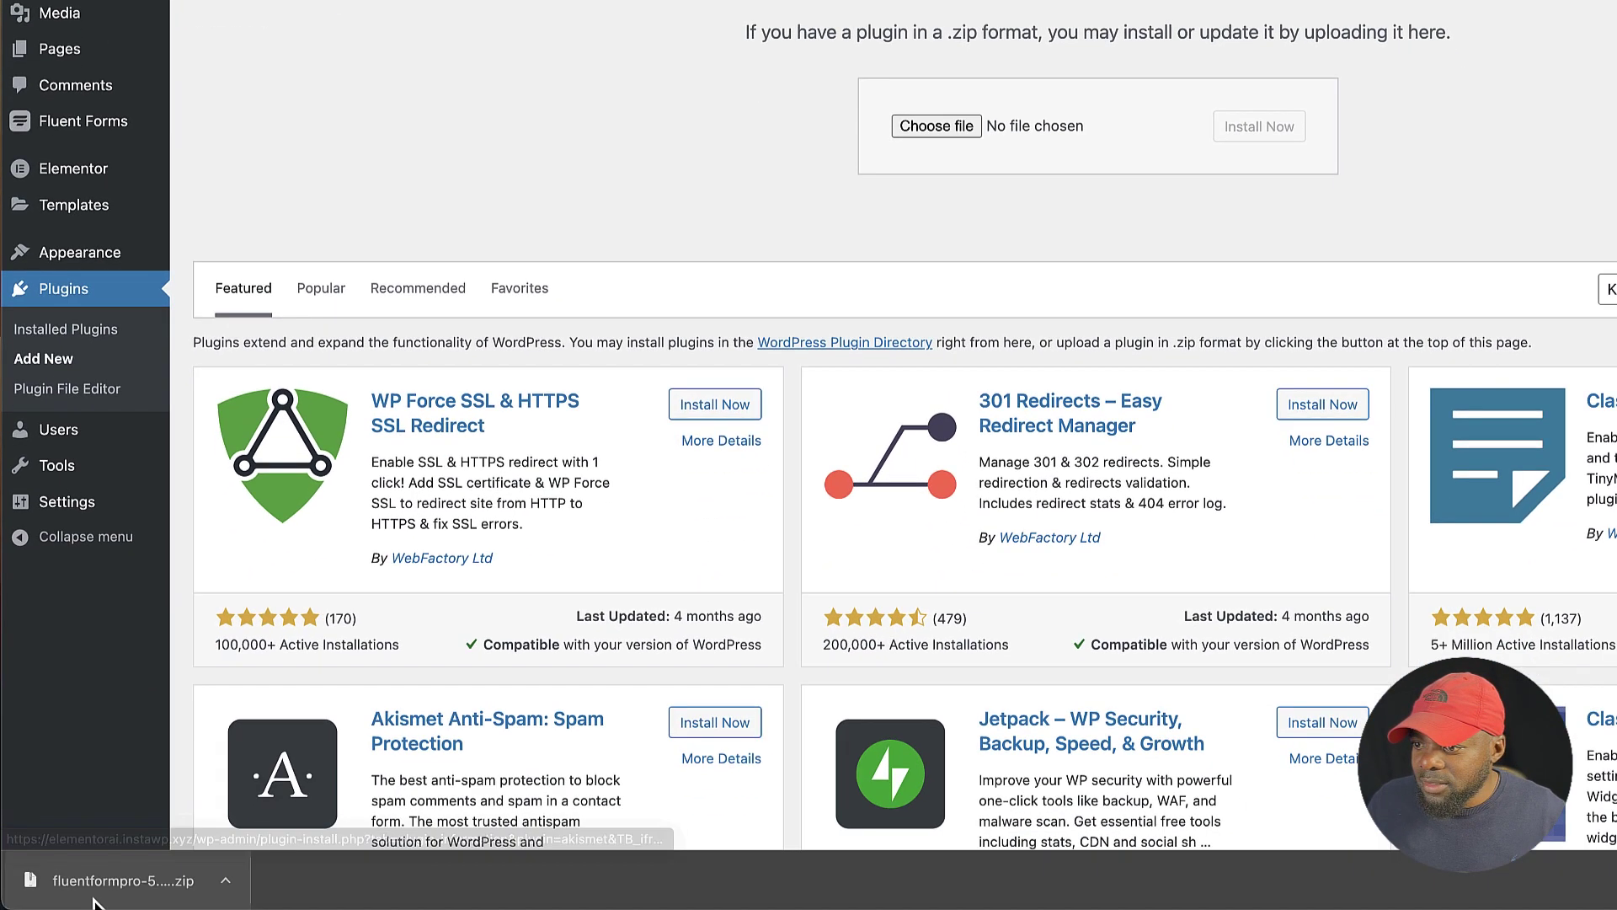
{"action": "left_click_drag", "start_coordinate": [110, 880], "coordinate": [1125, 135]}
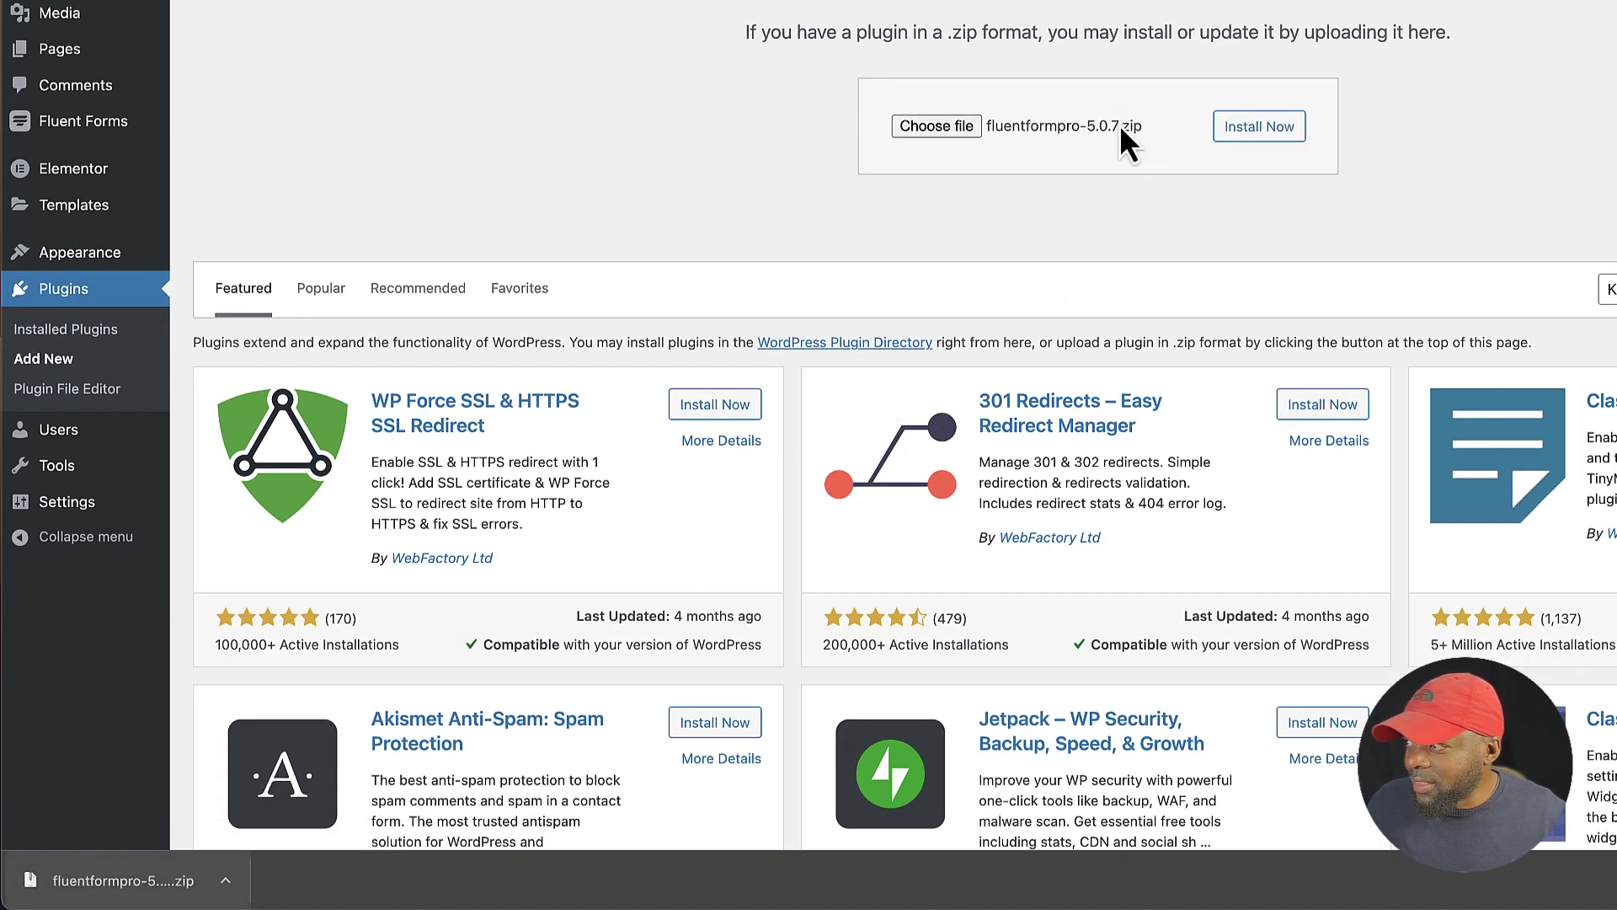
{"action": "left_click", "coordinate": [1282, 128]}
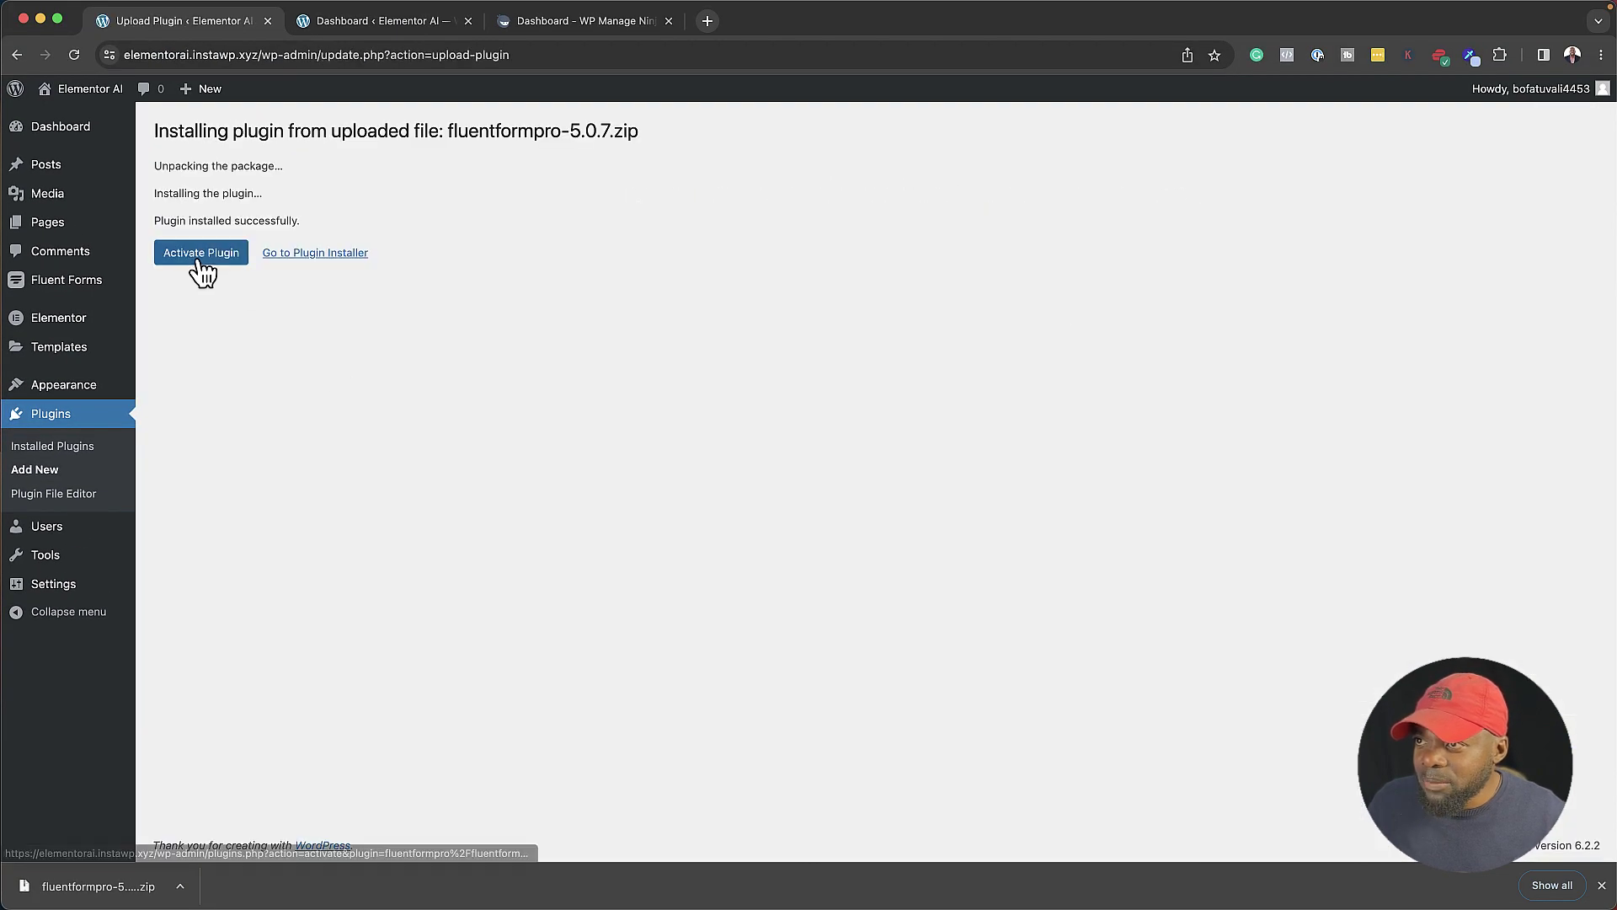
{"action": "left_click", "coordinate": [200, 263]}
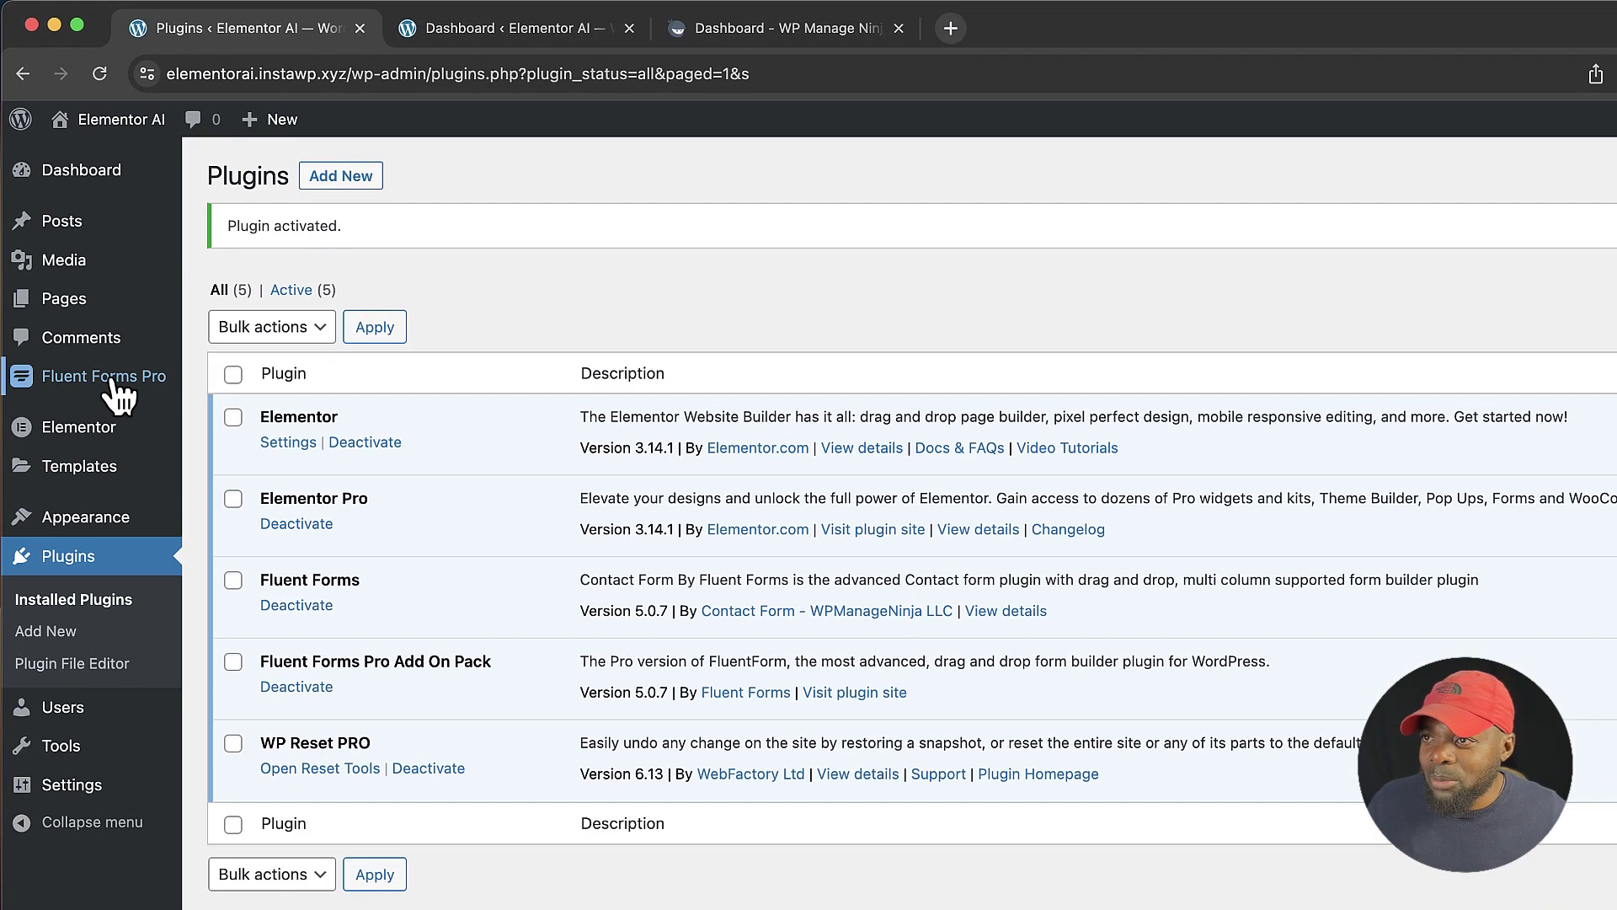
{"action": "mouse_move", "coordinate": [62, 284]}
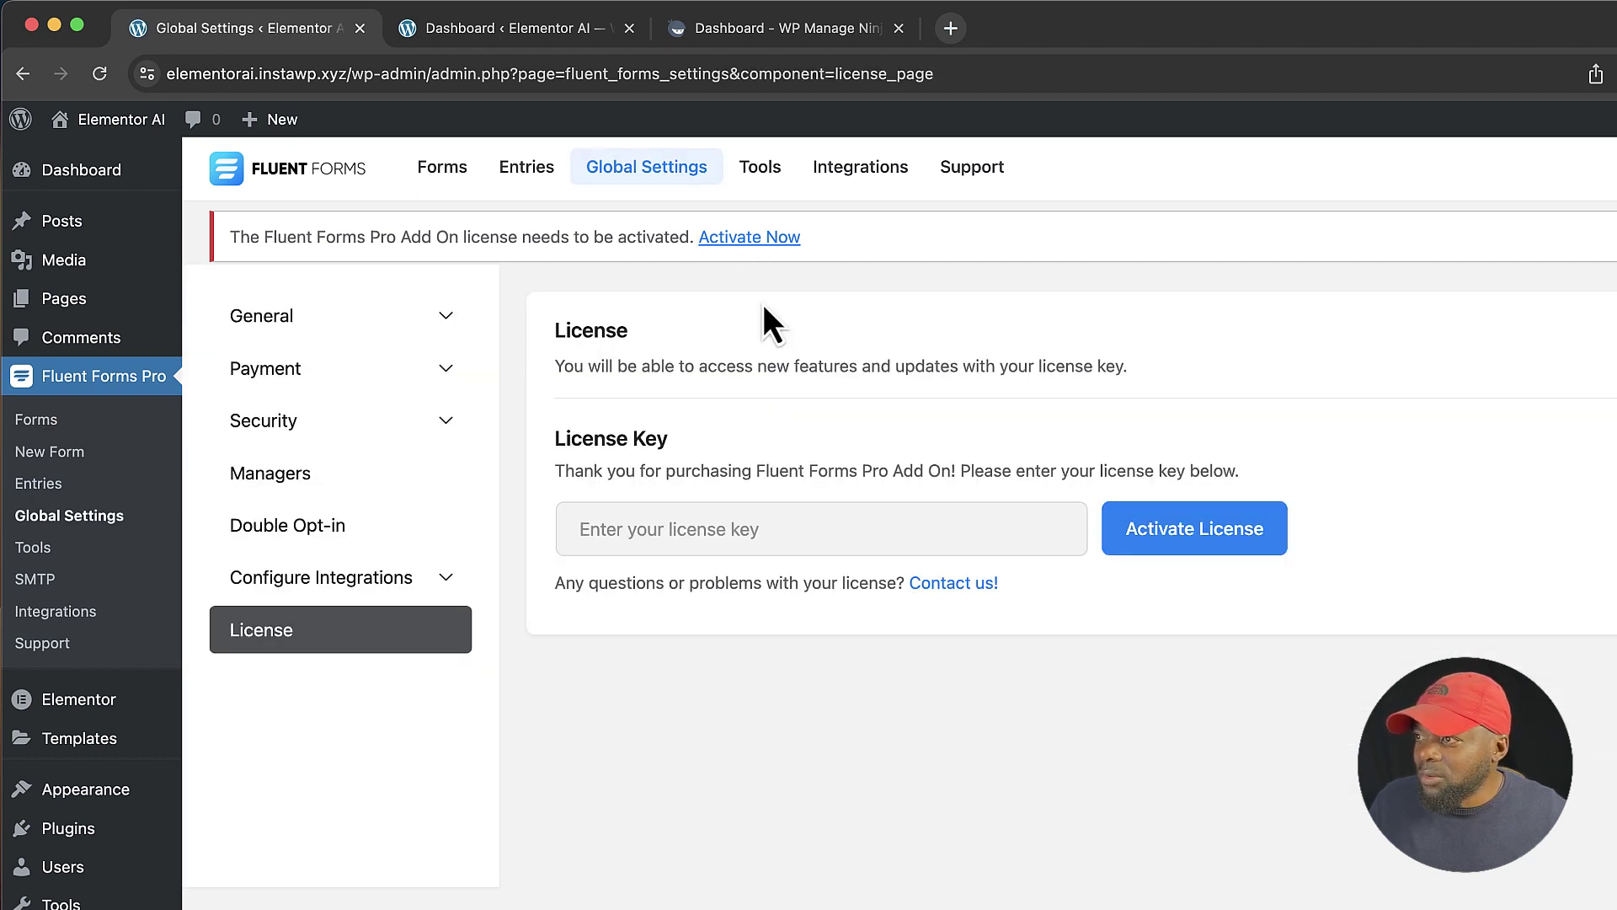
- Paste the copied key into the License Key field and activate the Pro Add On license
{"action": "left_click", "coordinate": [665, 536]}
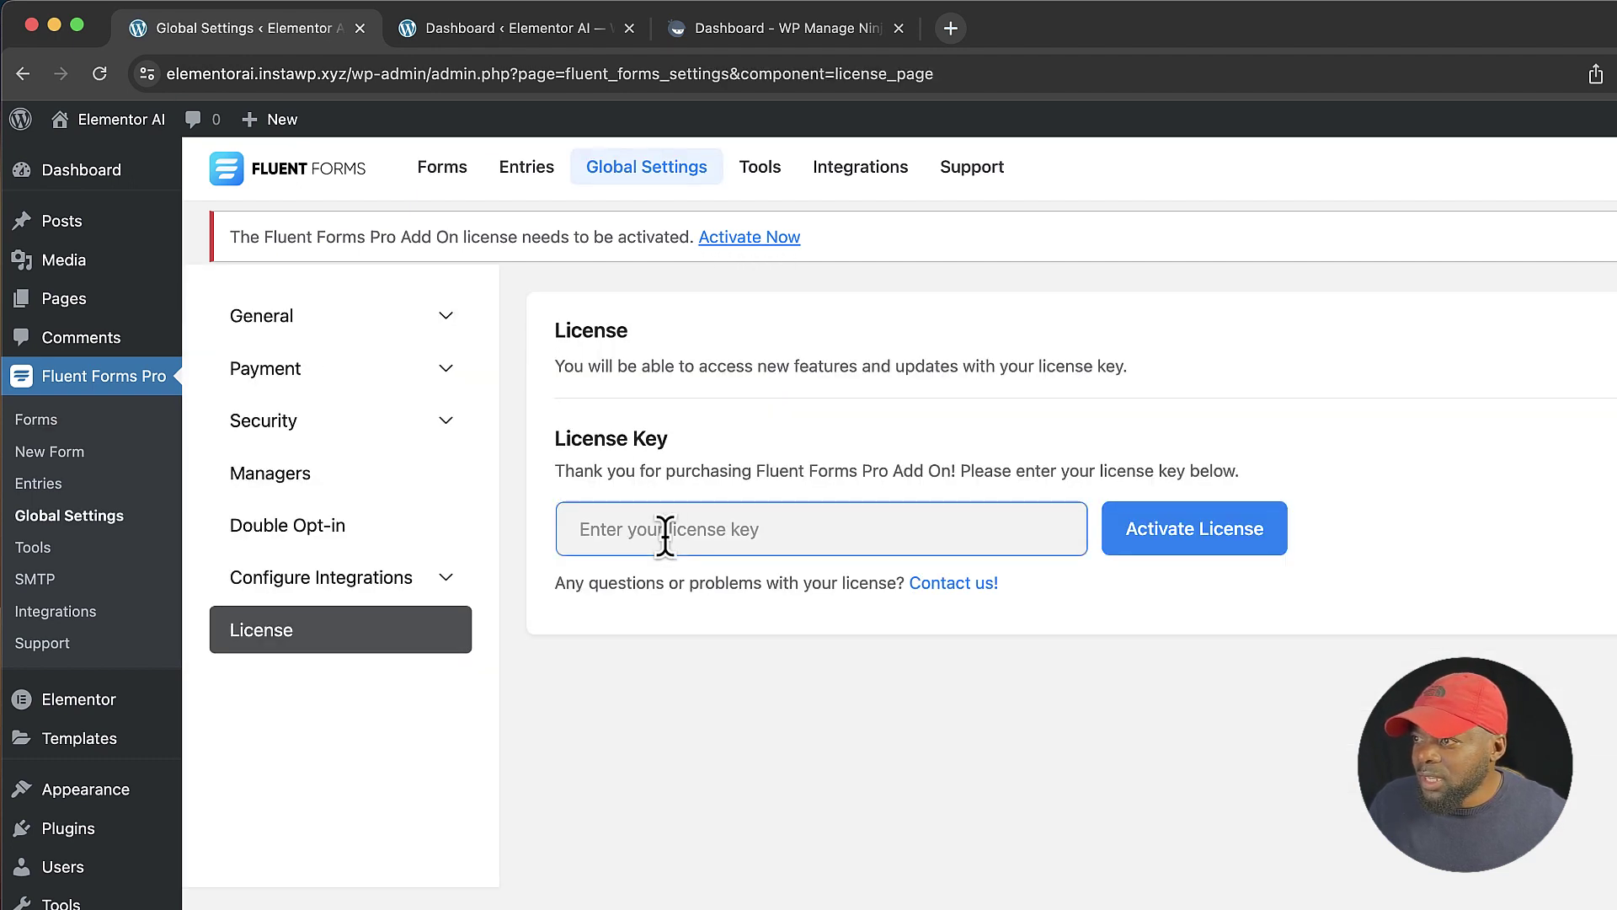
{"action": "key", "text": "super+v"}
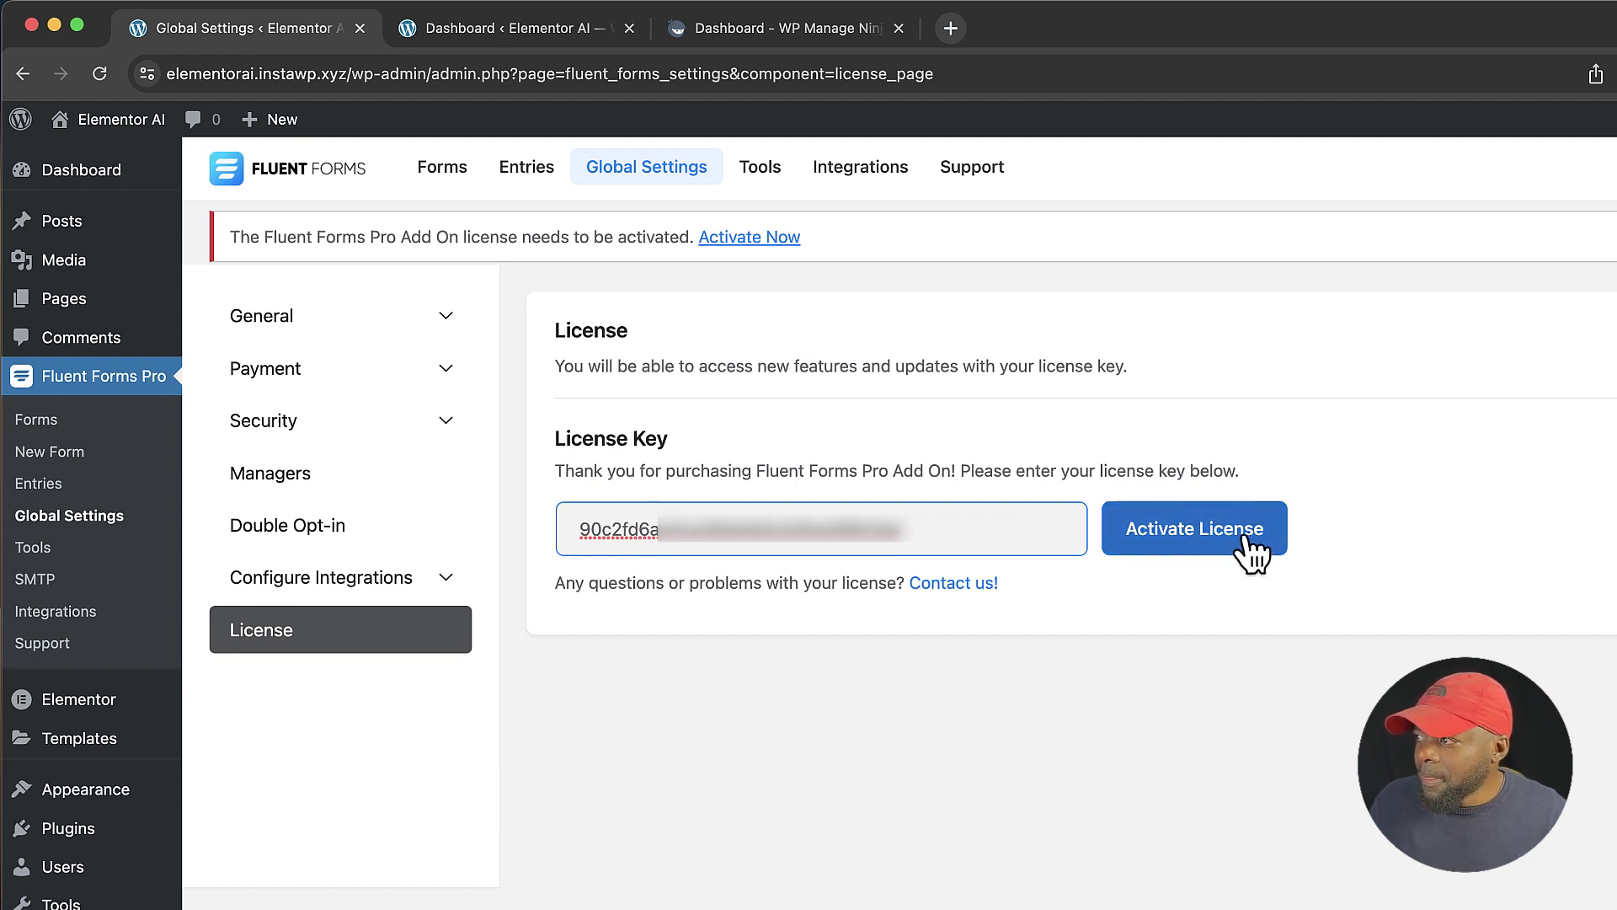
{"action": "left_click", "coordinate": [1250, 551]}
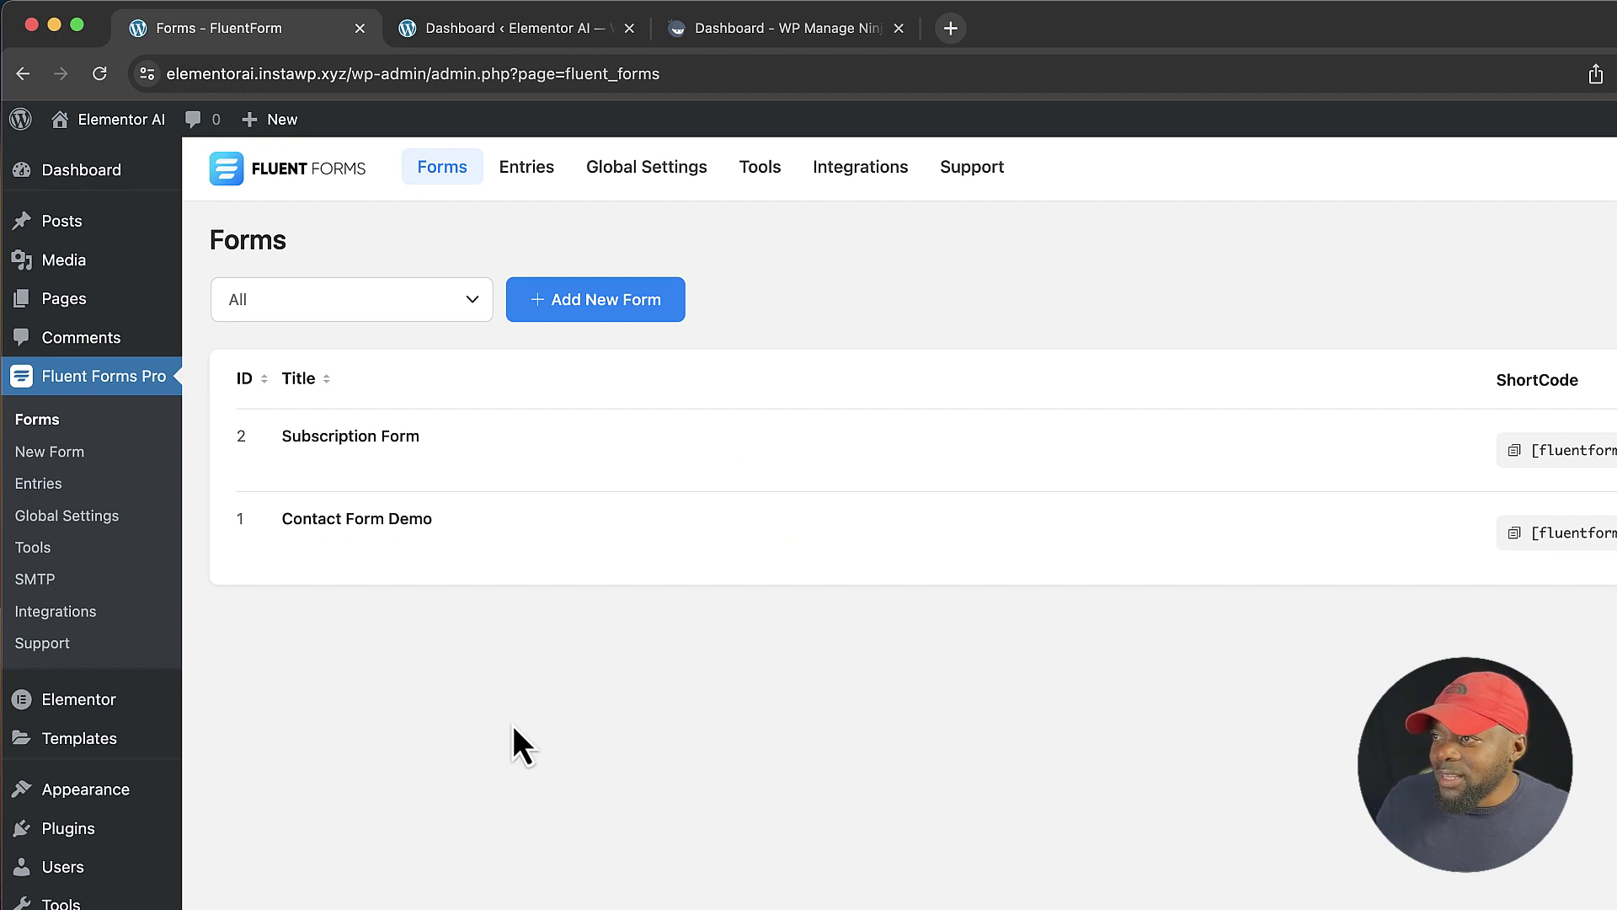
- Create a form from the Polling Form template in the Marketing template category
{"action": "left_click", "coordinate": [644, 308]}
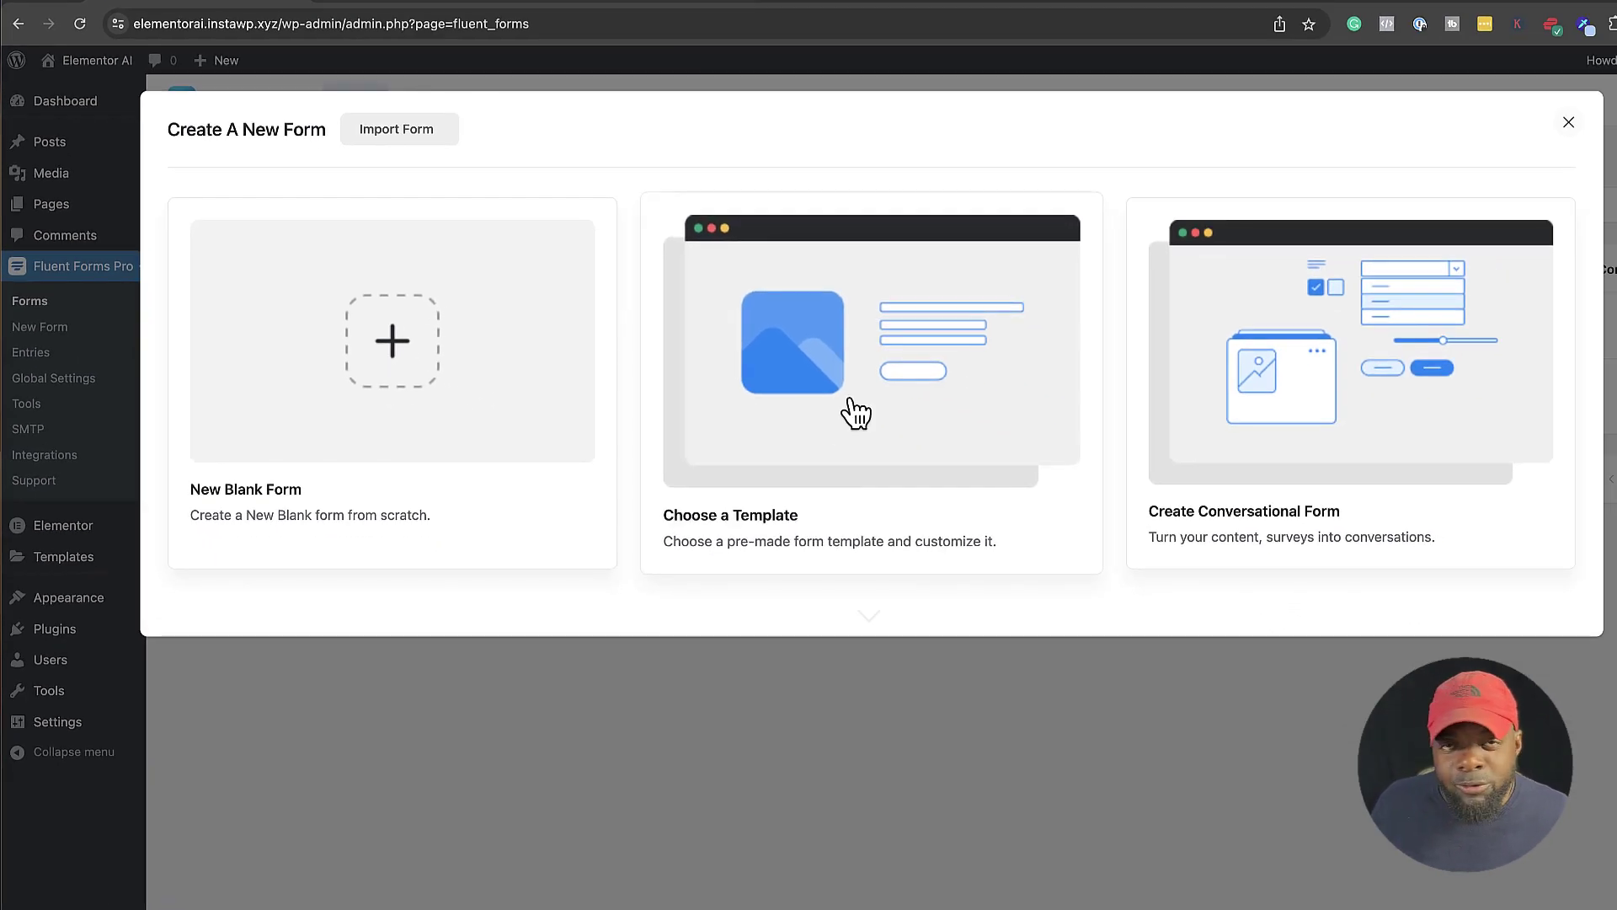
{"action": "left_click", "coordinate": [857, 413]}
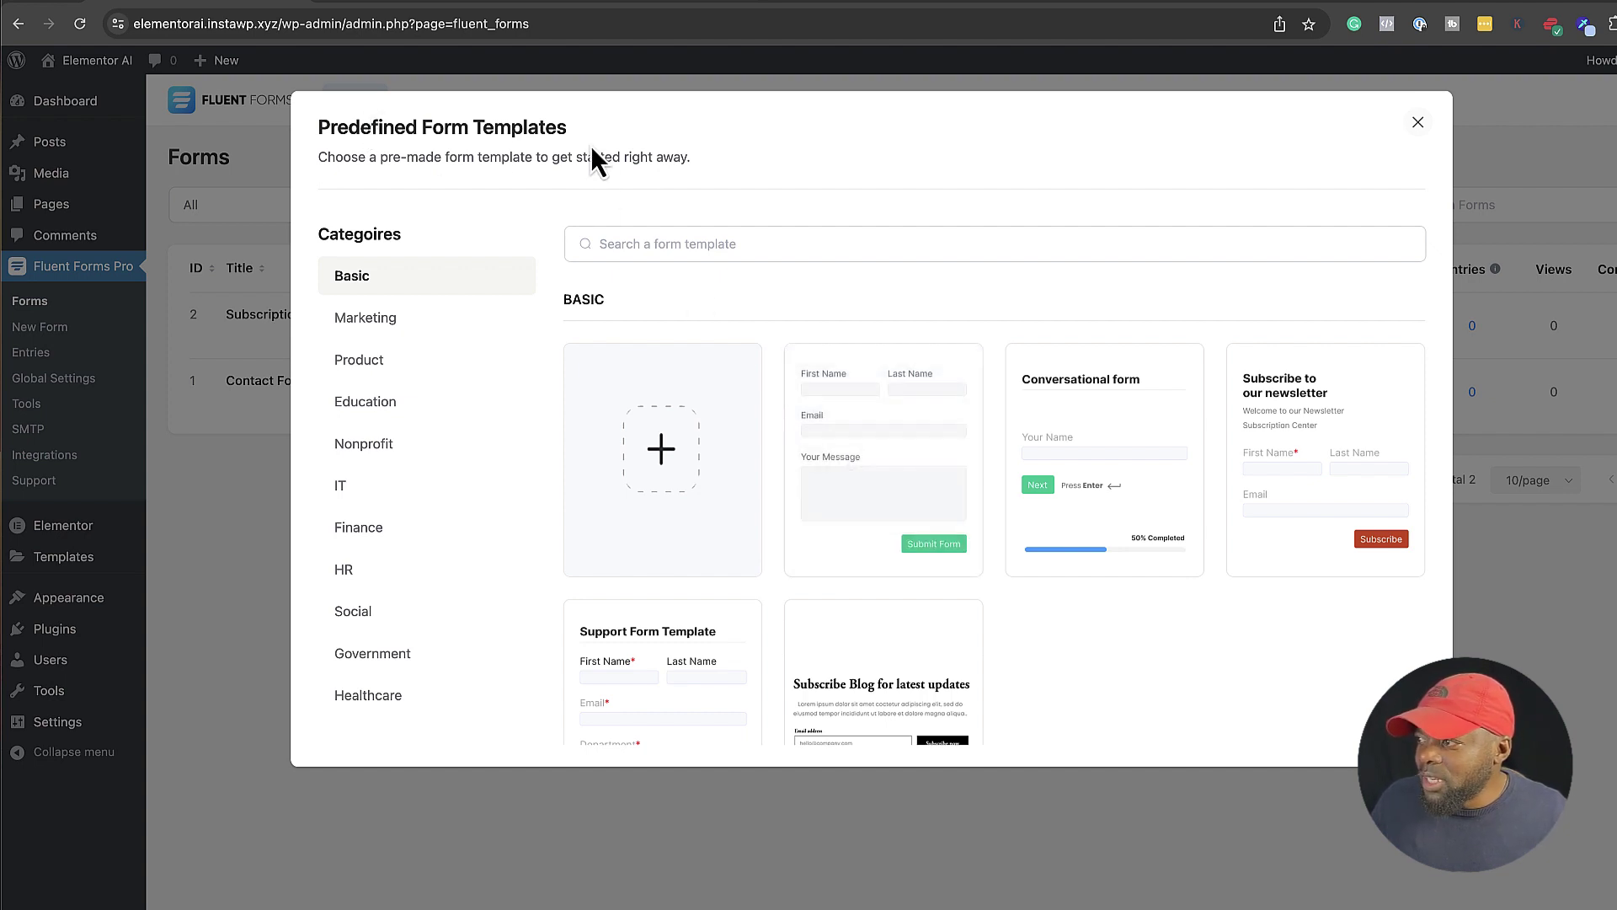
{"action": "mouse_move", "coordinate": [893, 543]}
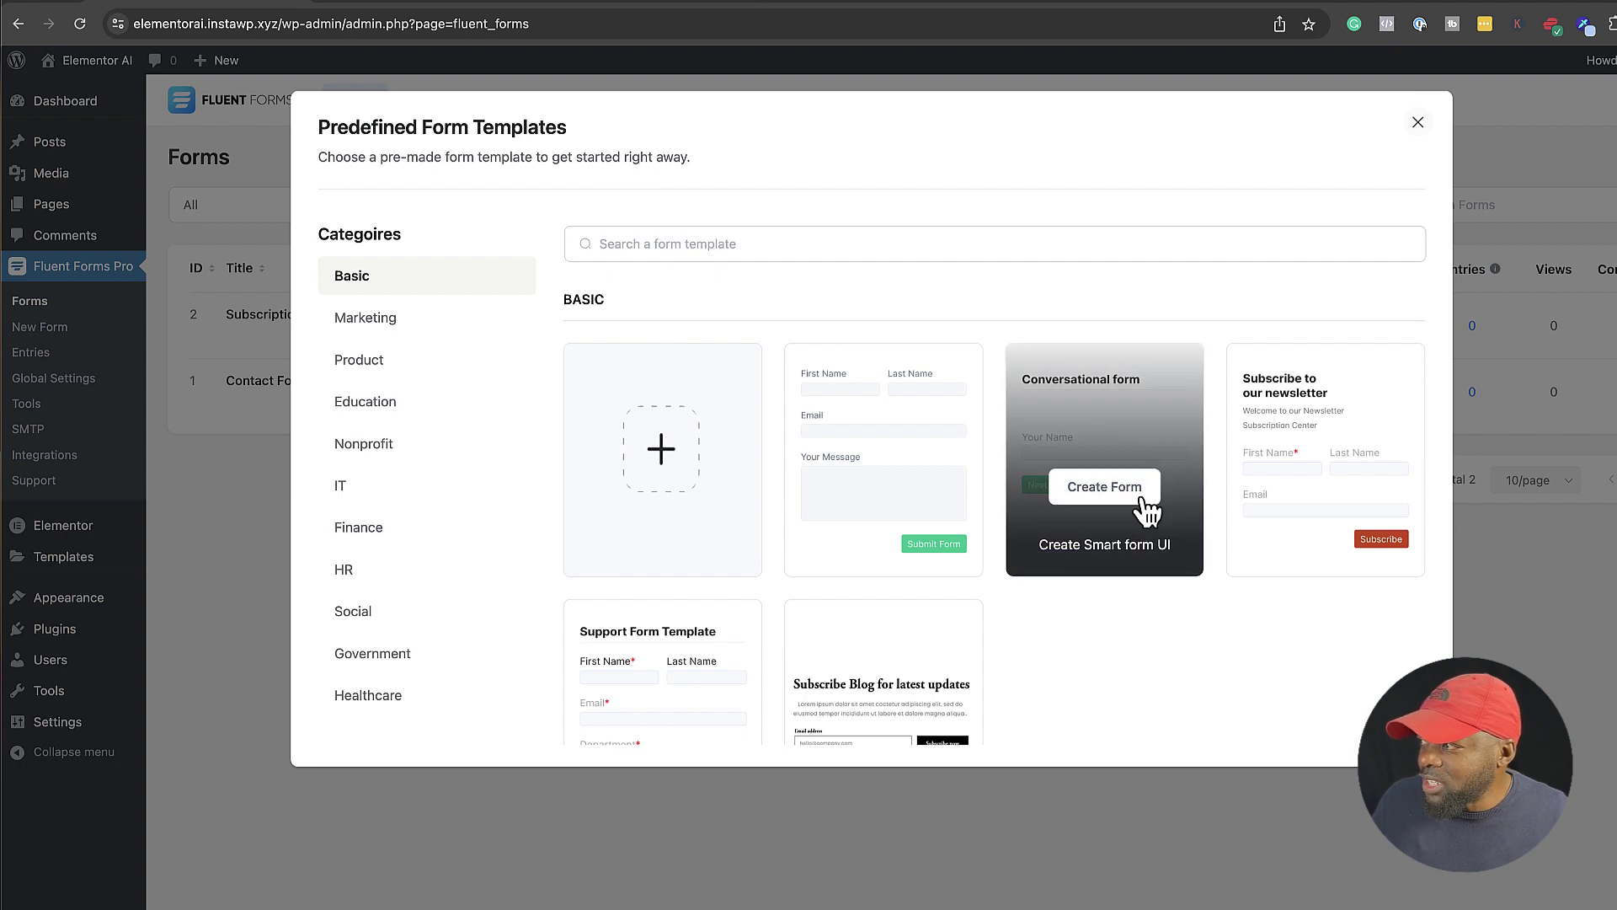
{"action": "scroll", "coordinate": [1216, 669], "scroll_direction": "down", "scroll_amount": 2}
{"action": "scroll", "coordinate": [1206, 609], "scroll_direction": "down", "scroll_amount": 2}
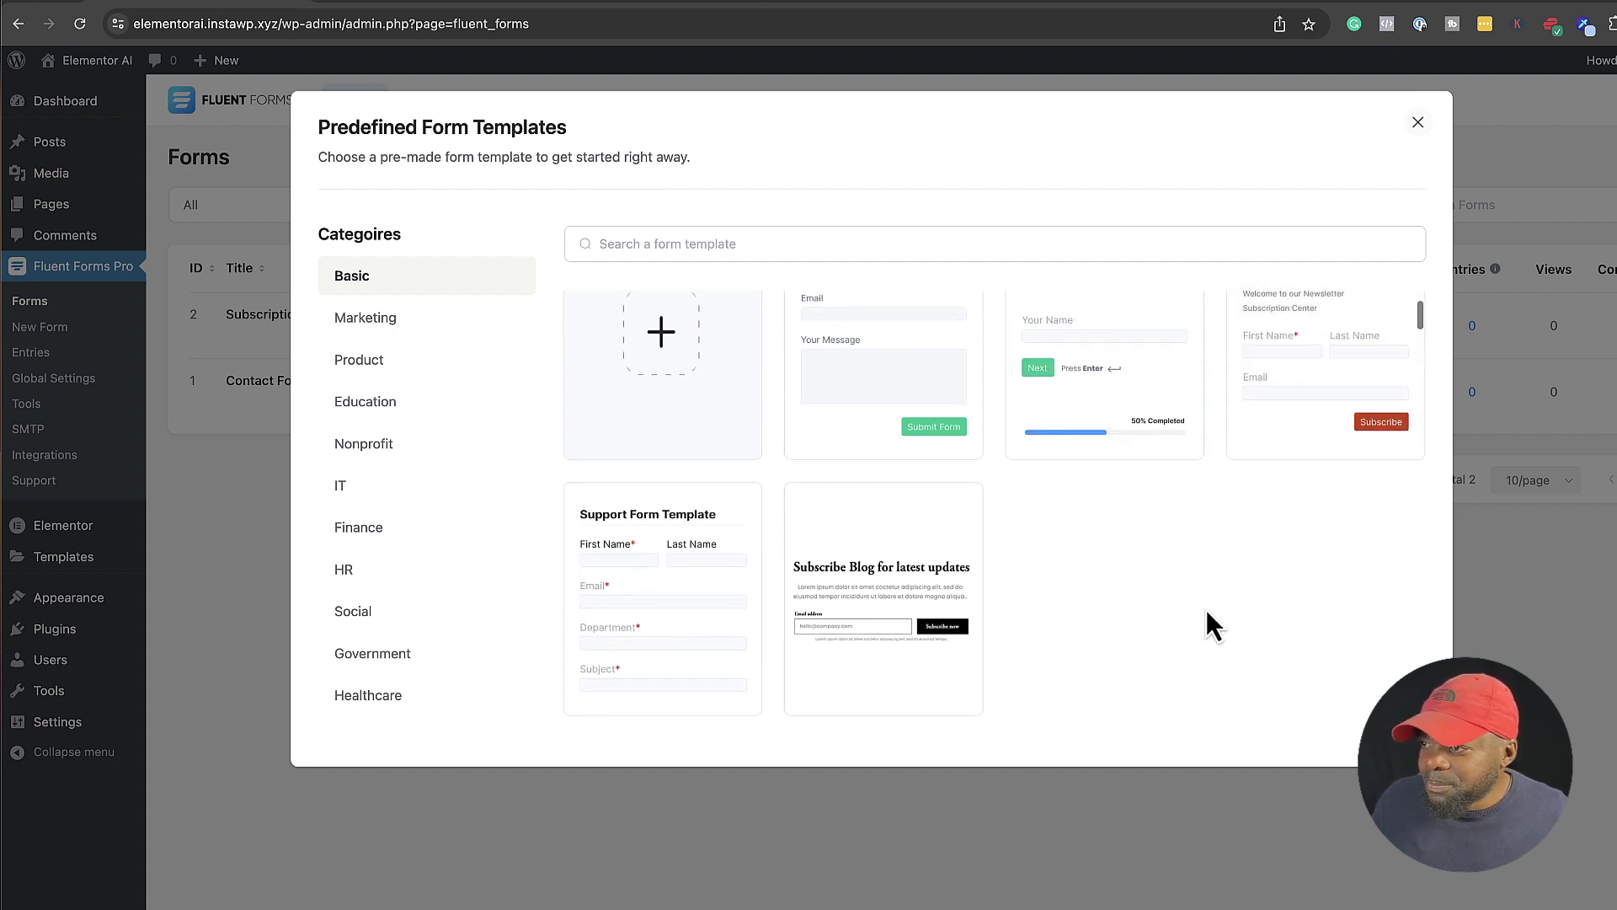
{"action": "left_click", "coordinate": [365, 325]}
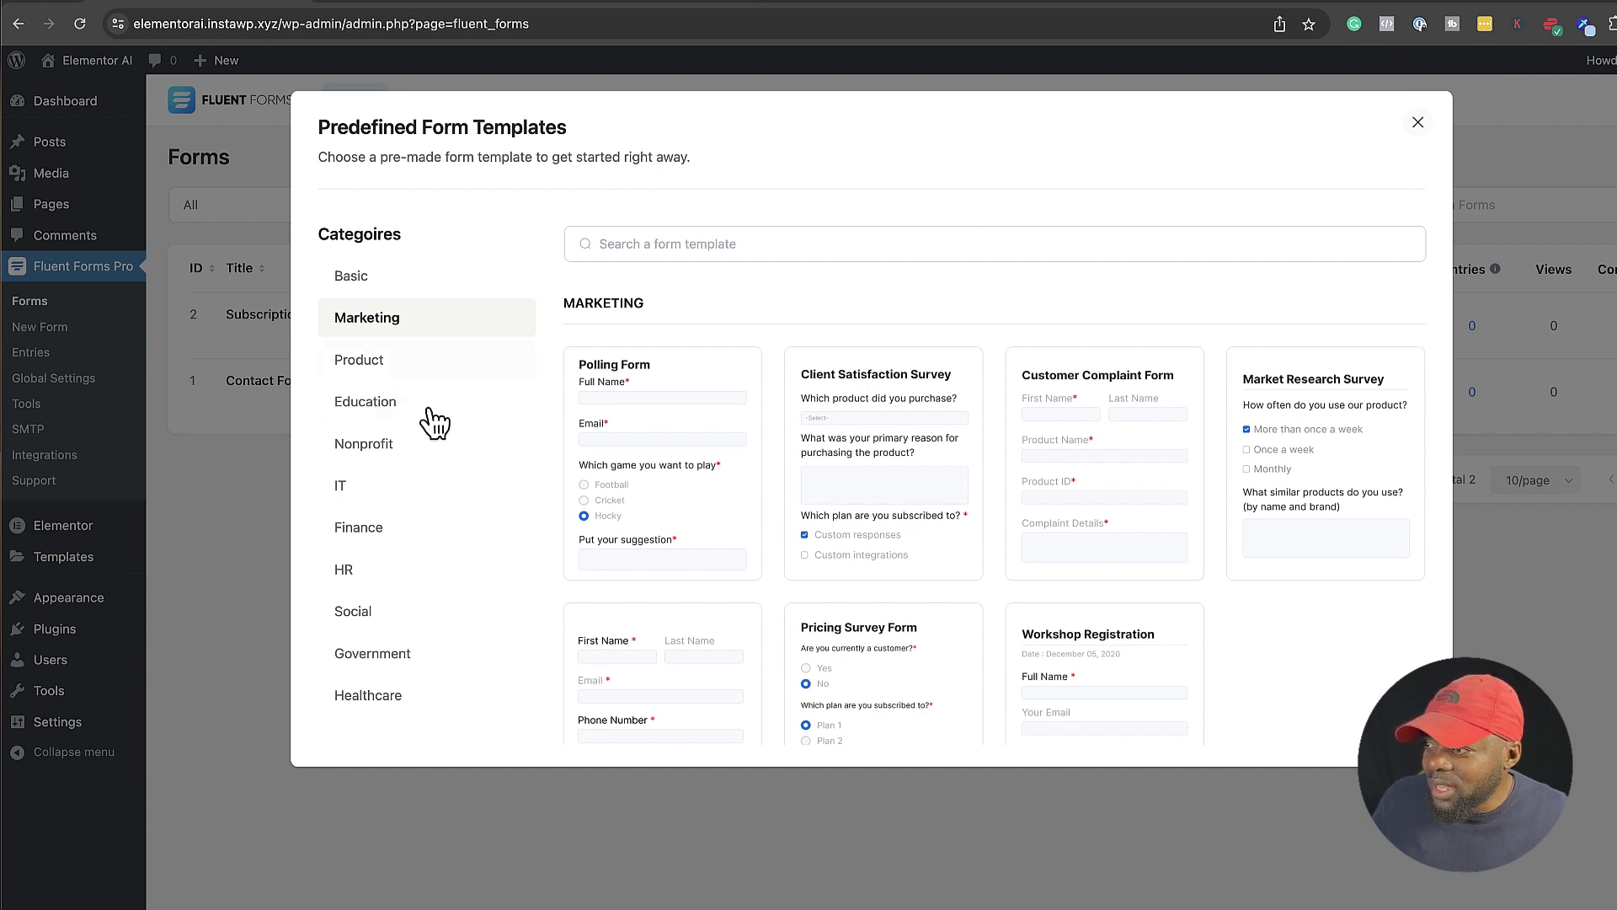
{"action": "mouse_move", "coordinate": [705, 588]}
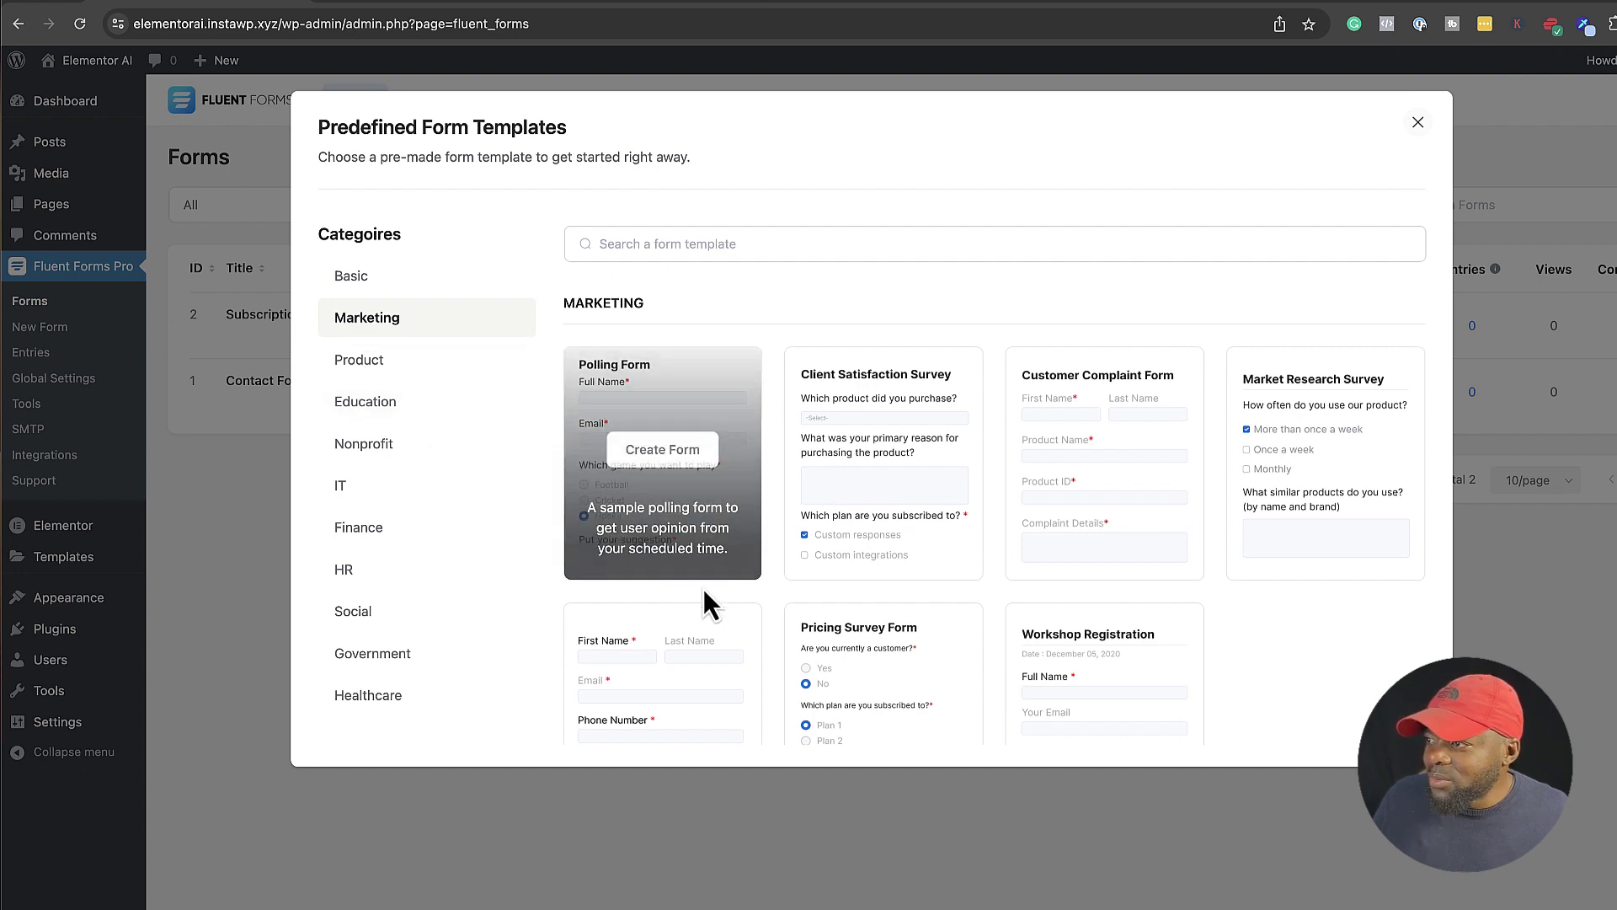
{"action": "left_click", "coordinate": [689, 462]}
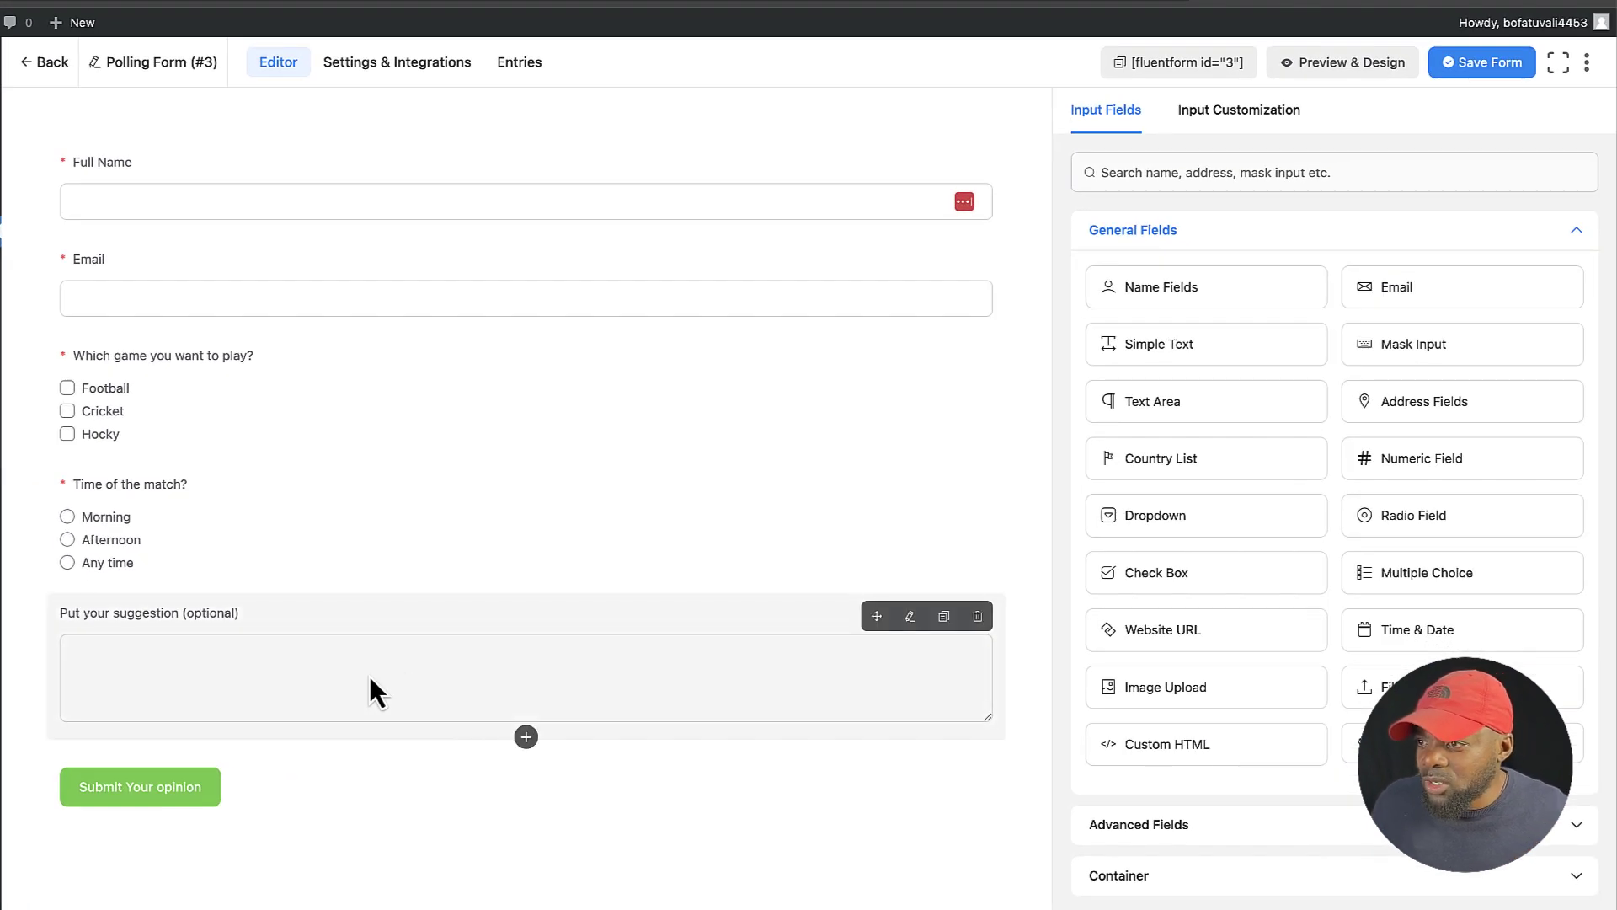
- Add Country List and Date / Time fields above the suggestion box and save the Polling Form
{"action": "left_click", "coordinate": [1202, 461]}
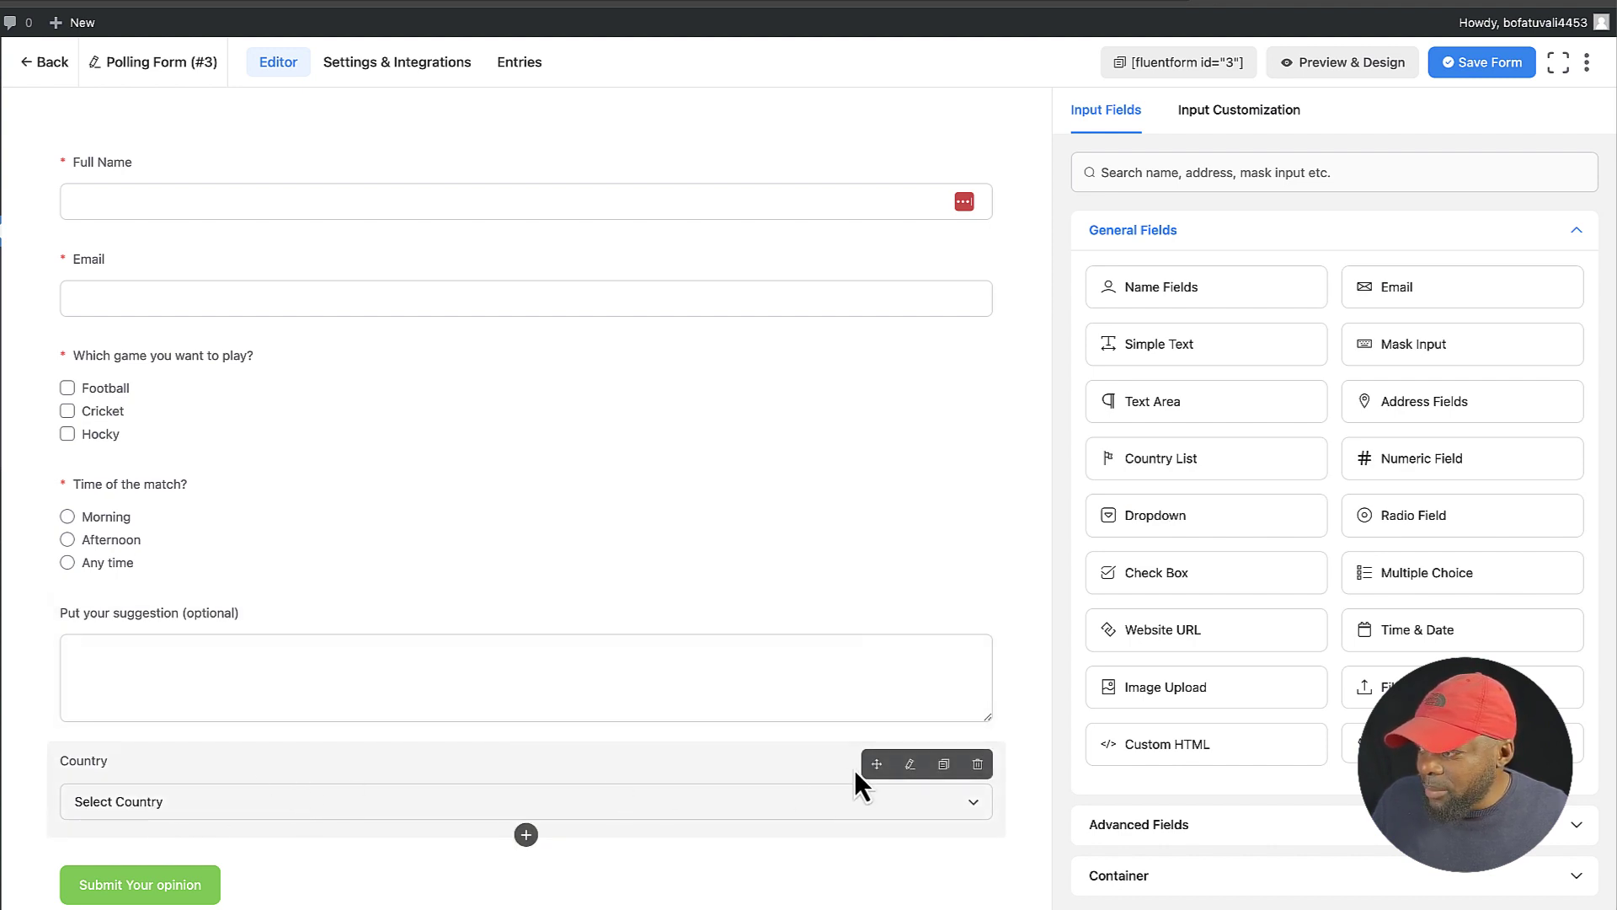
{"action": "left_click_drag", "start_coordinate": [877, 764], "coordinate": [861, 623]}
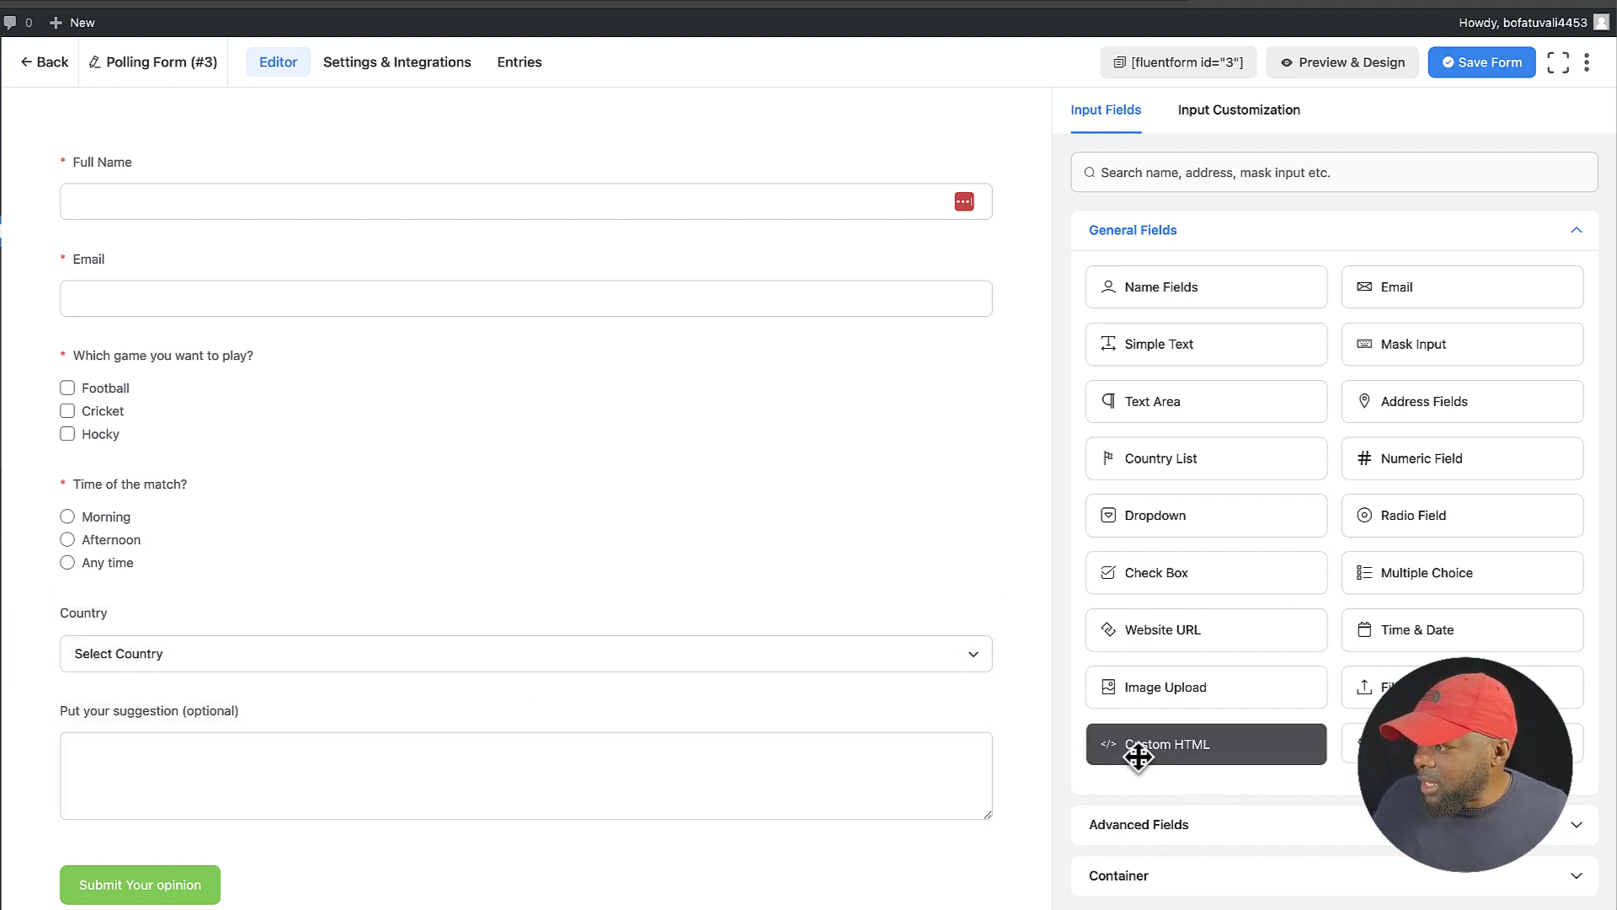
{"action": "left_click", "coordinate": [1463, 631]}
{"action": "scroll", "coordinate": [531, 881], "scroll_direction": "down", "scroll_amount": 1}
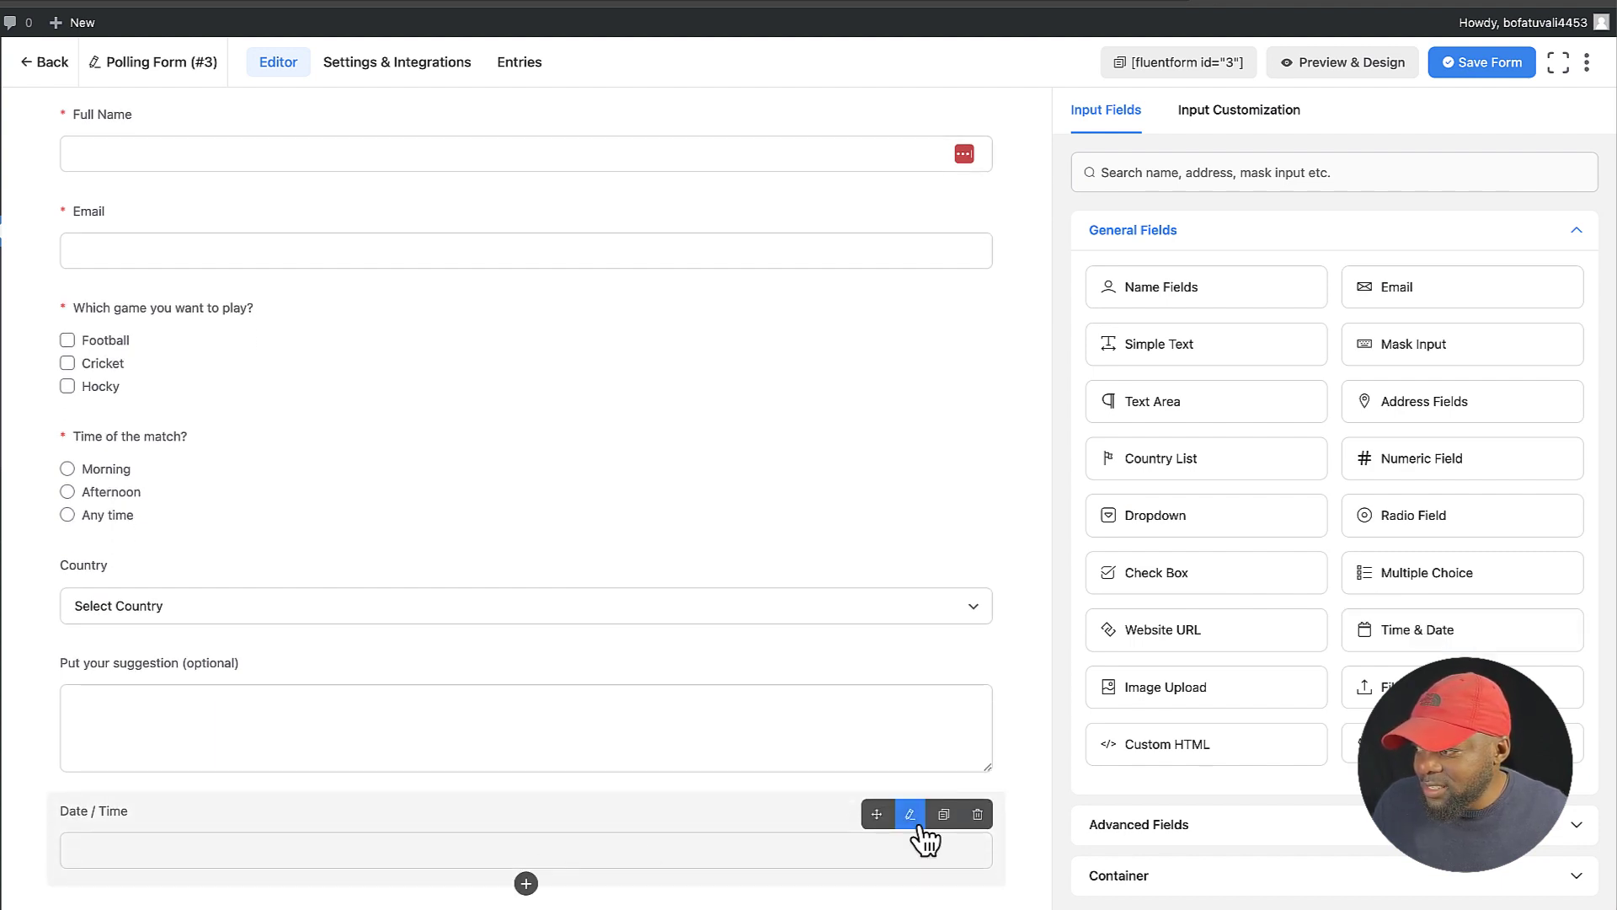
{"action": "left_click_drag", "start_coordinate": [877, 814], "coordinate": [881, 670]}
{"action": "scroll", "coordinate": [679, 670], "scroll_direction": "down", "scroll_amount": 1}
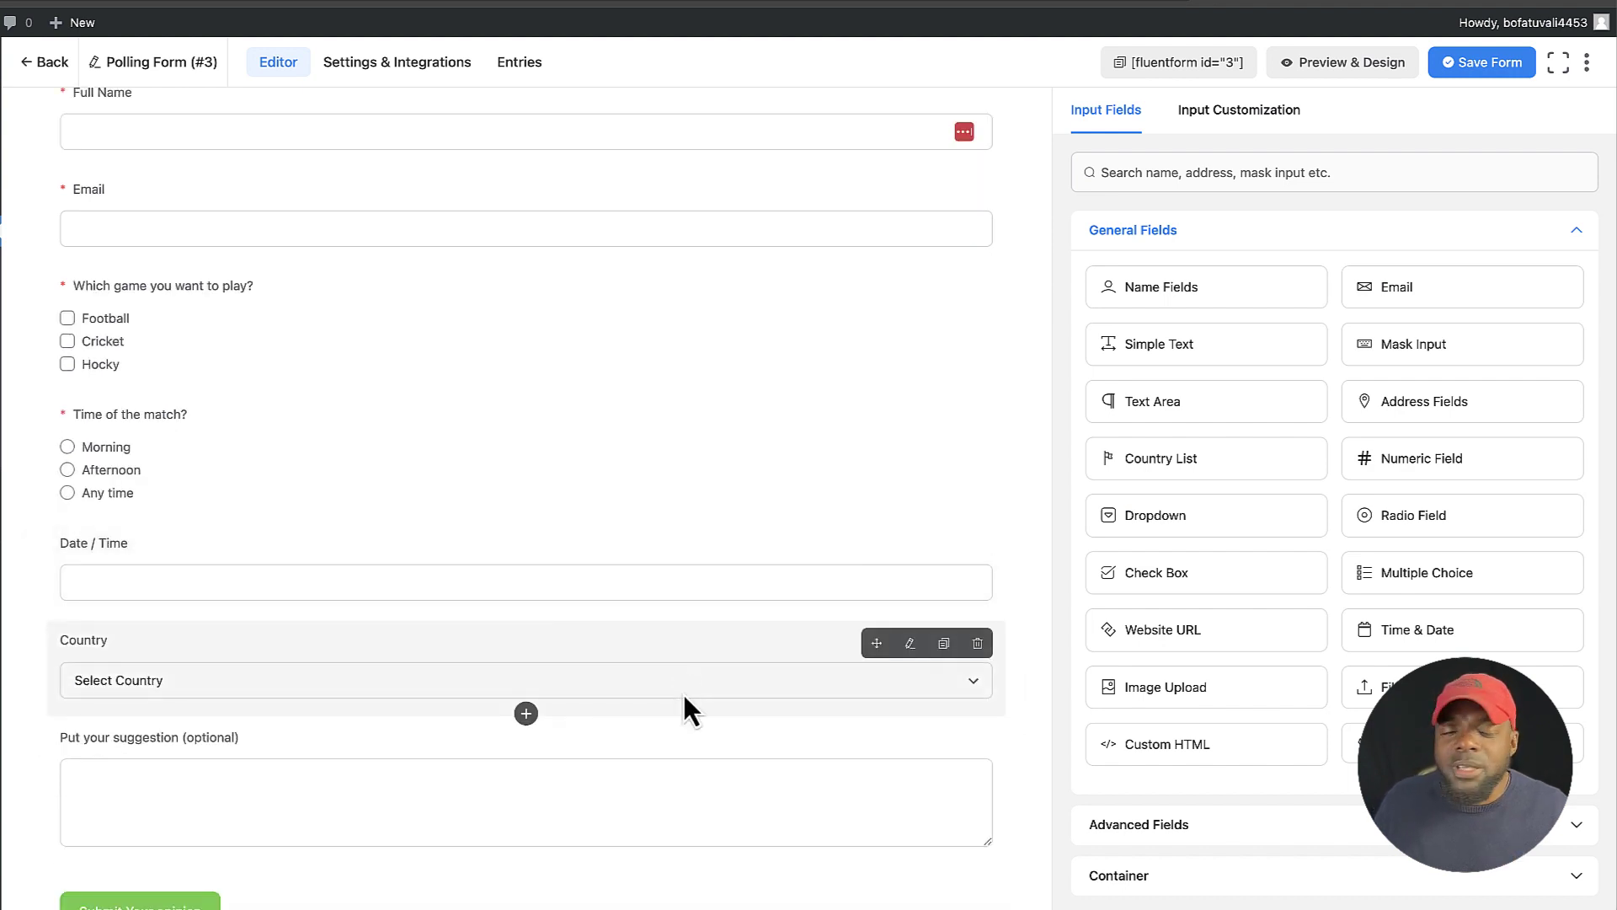
{"action": "scroll", "coordinate": [730, 747], "scroll_direction": "up", "scroll_amount": 1}
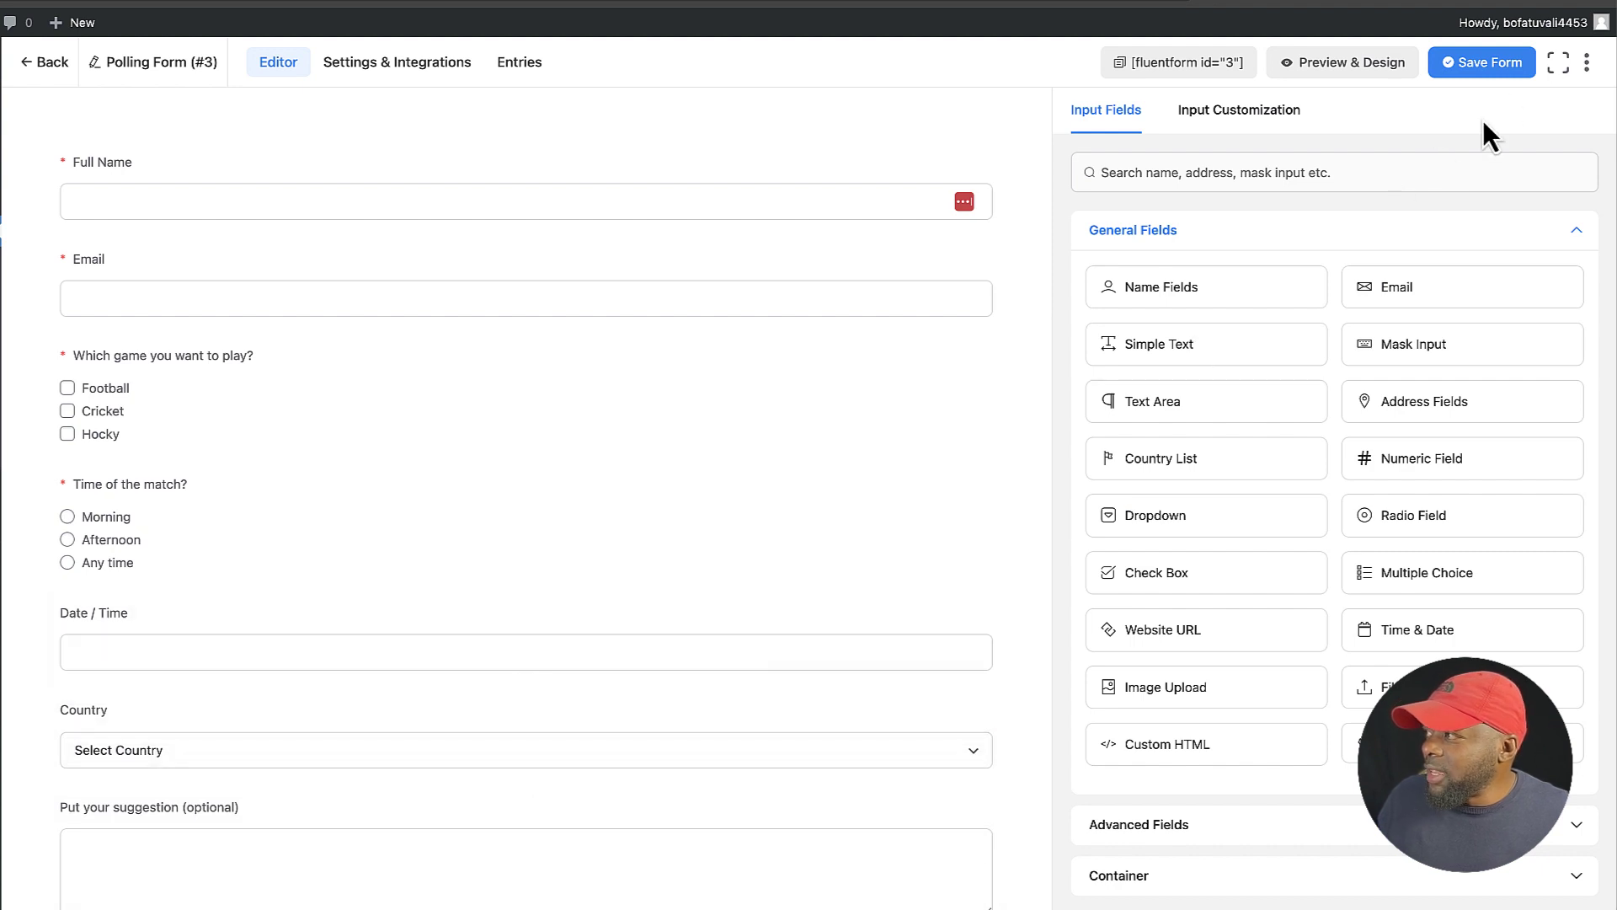
{"action": "left_click", "coordinate": [1491, 68]}
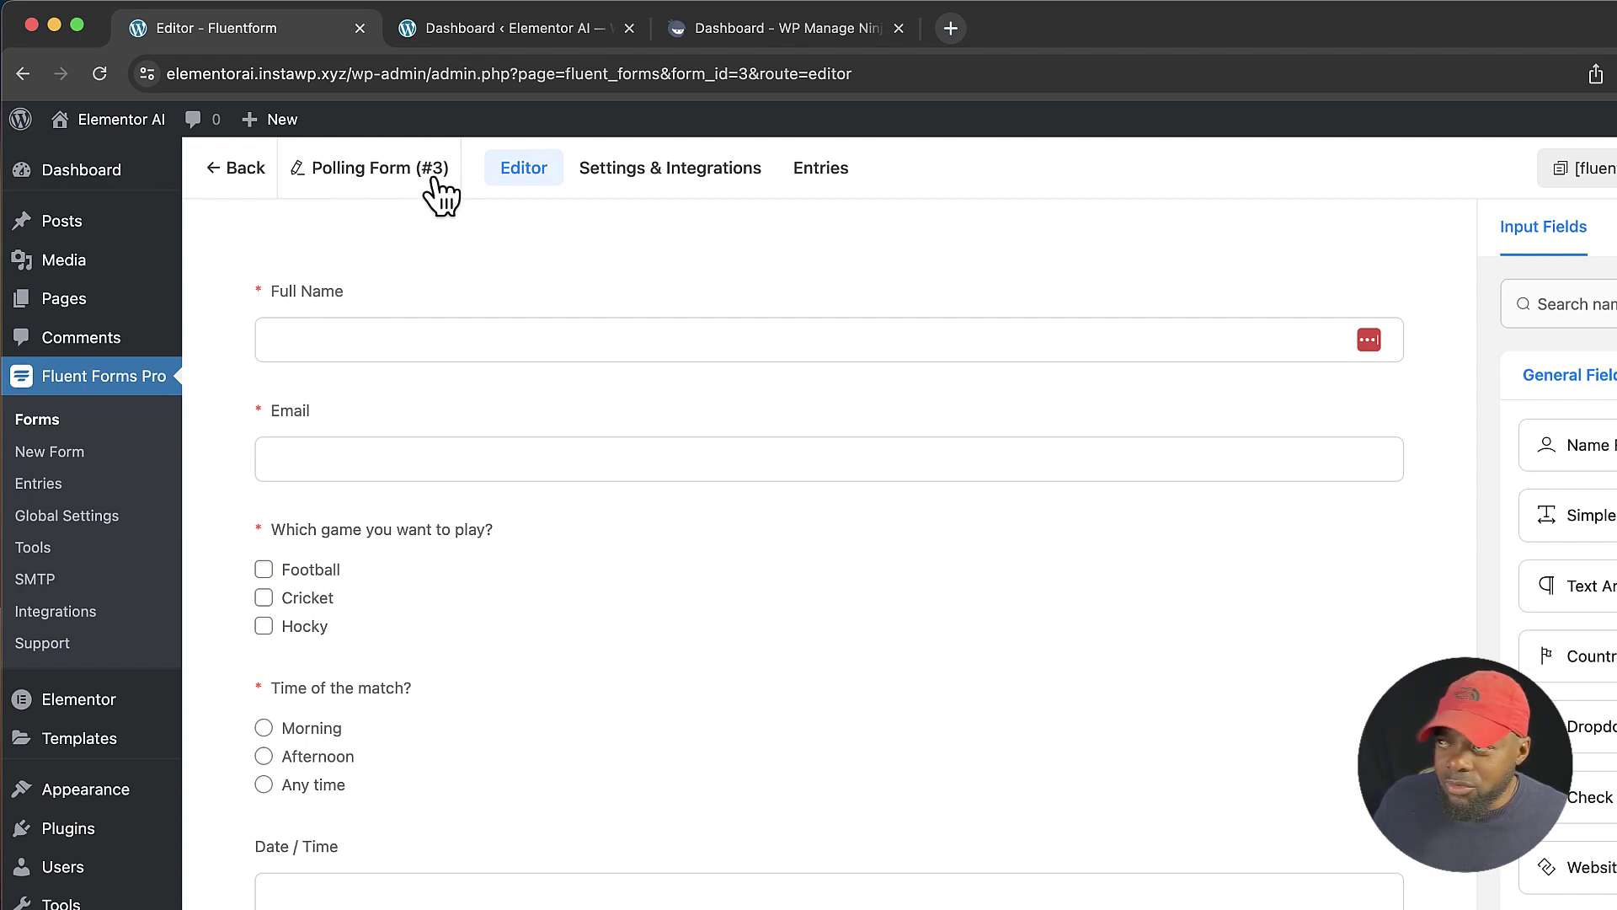
- From the Dashboard's Pages list, open the 'Form' page with Edit with Elementor
{"action": "left_click", "coordinate": [419, 38]}
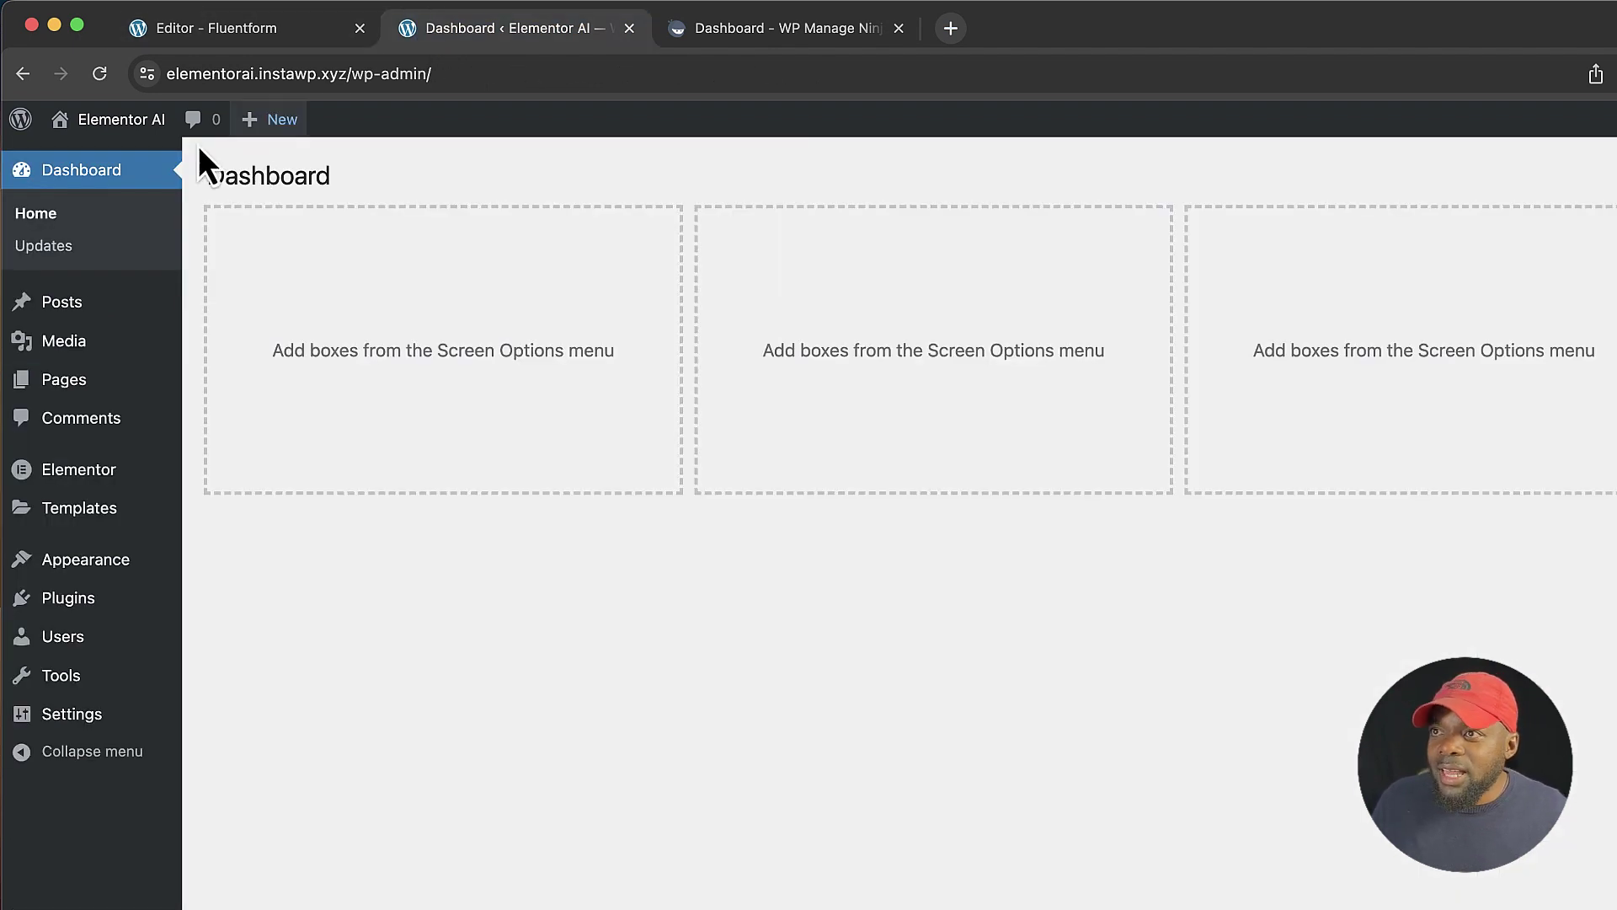
{"action": "mouse_move", "coordinate": [105, 383]}
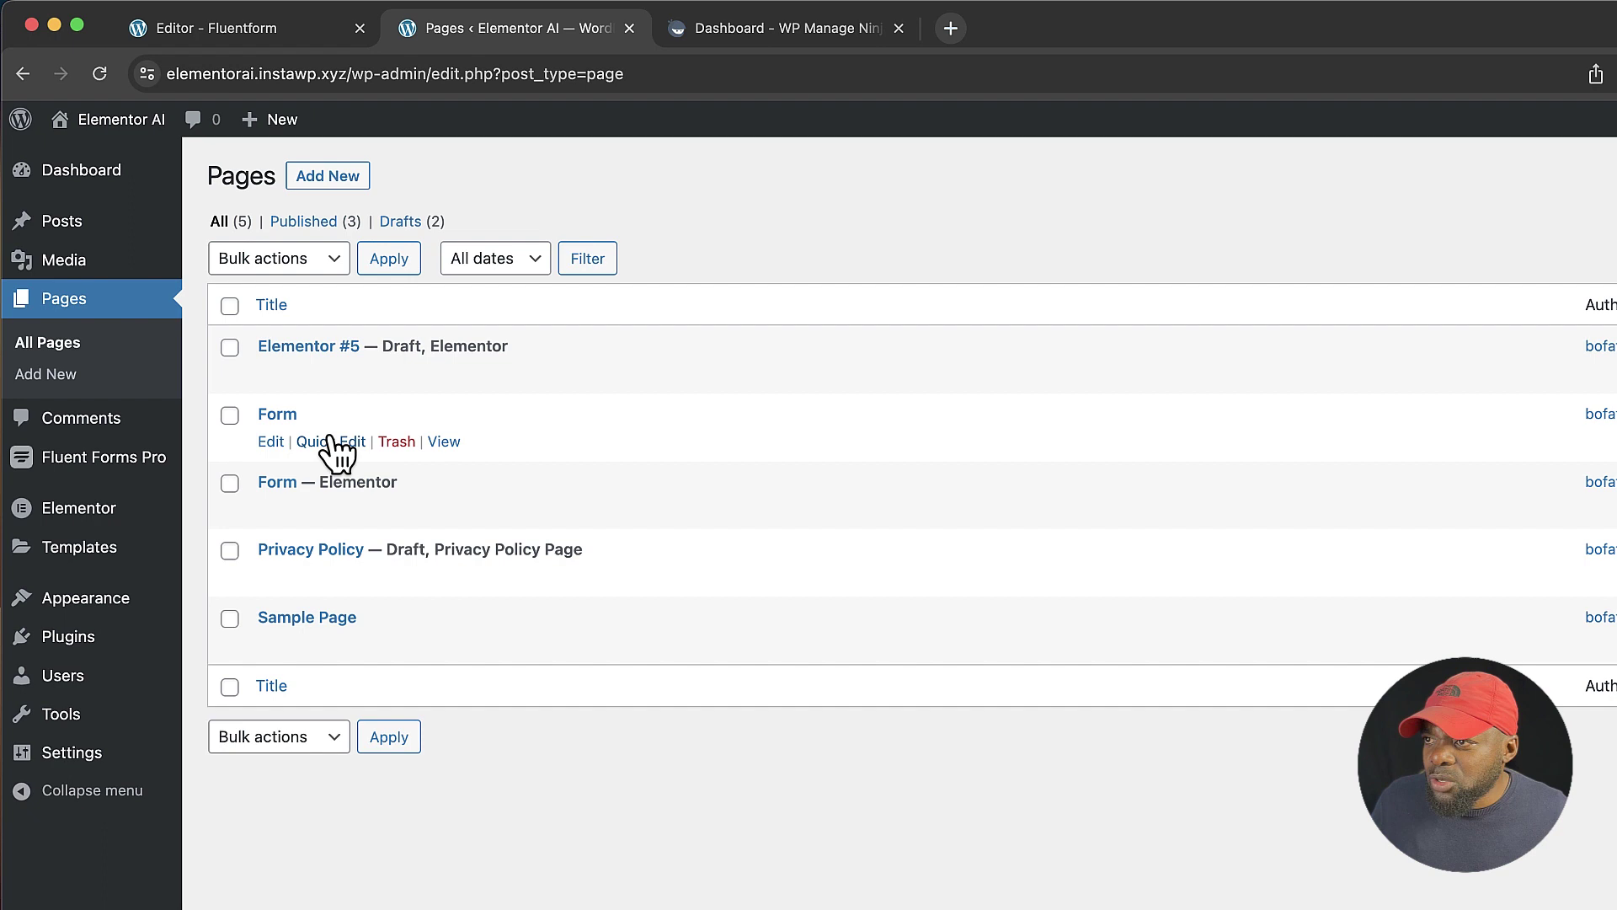
{"action": "mouse_move", "coordinate": [463, 504]}
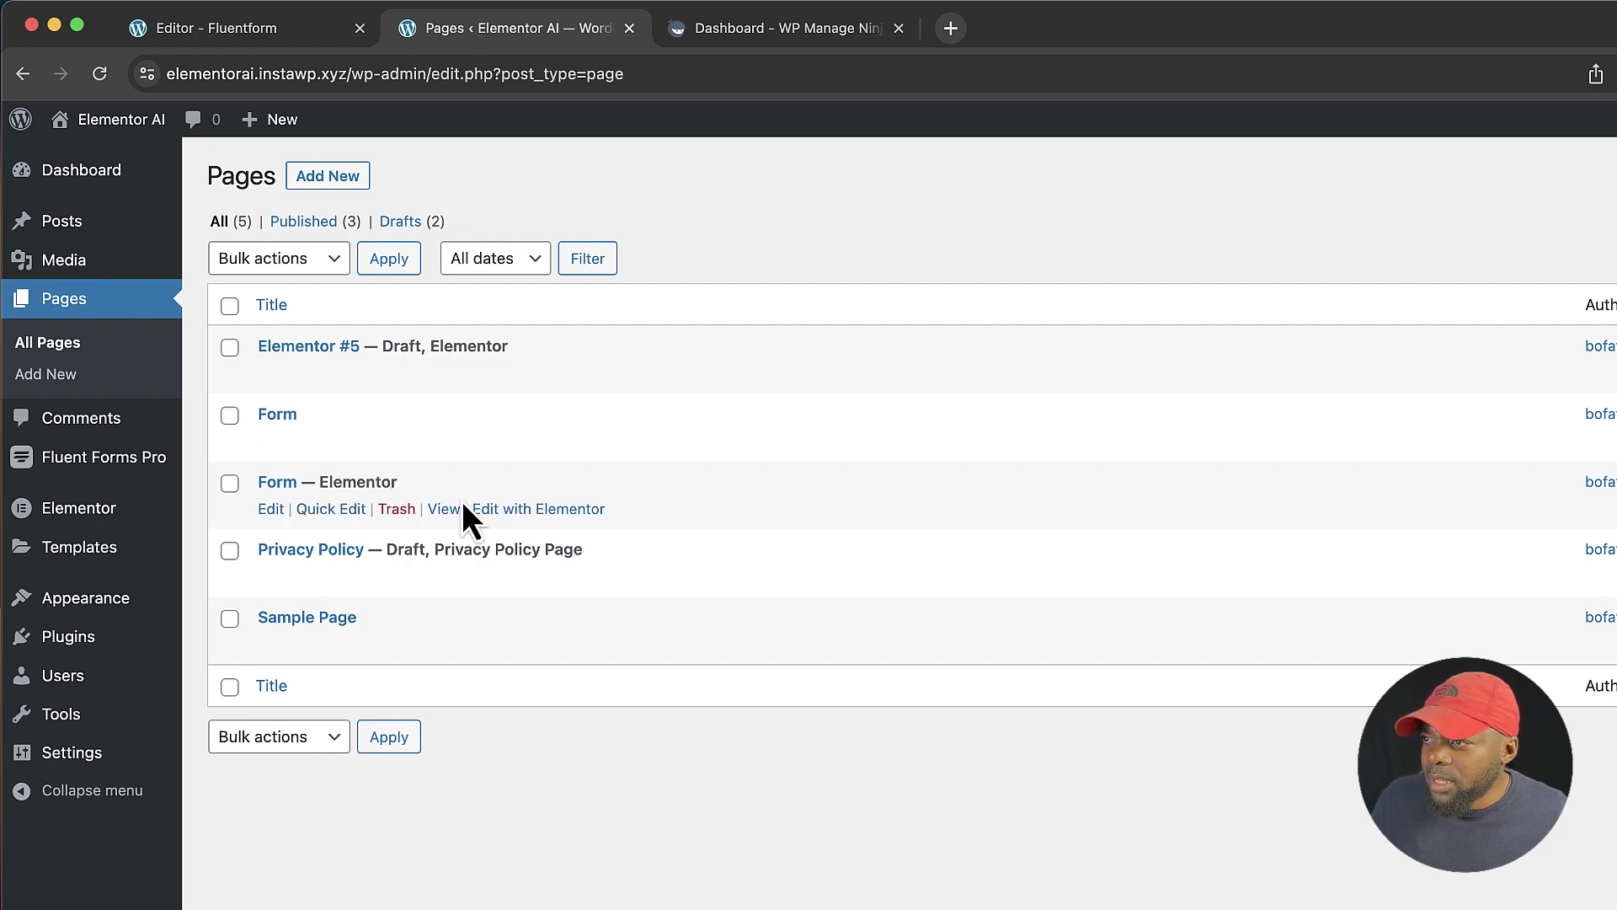
{"action": "left_click", "coordinate": [556, 518]}
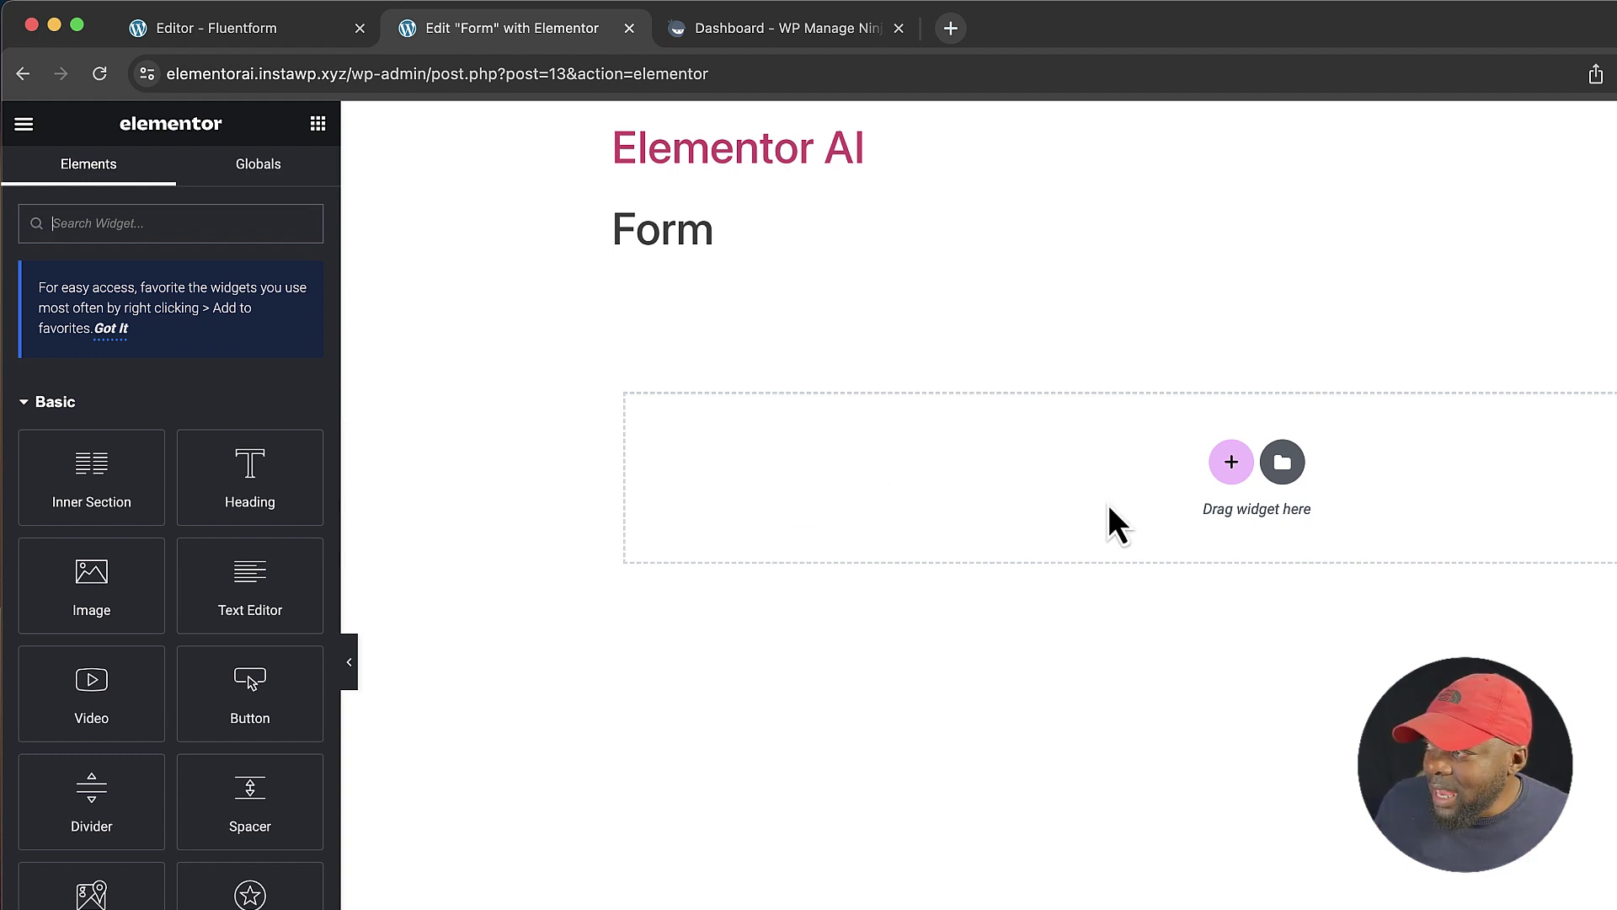
- Add a one-column section containing the Fluent Forms widget set to Polling Form (#3)
{"action": "left_click", "coordinate": [1232, 463]}
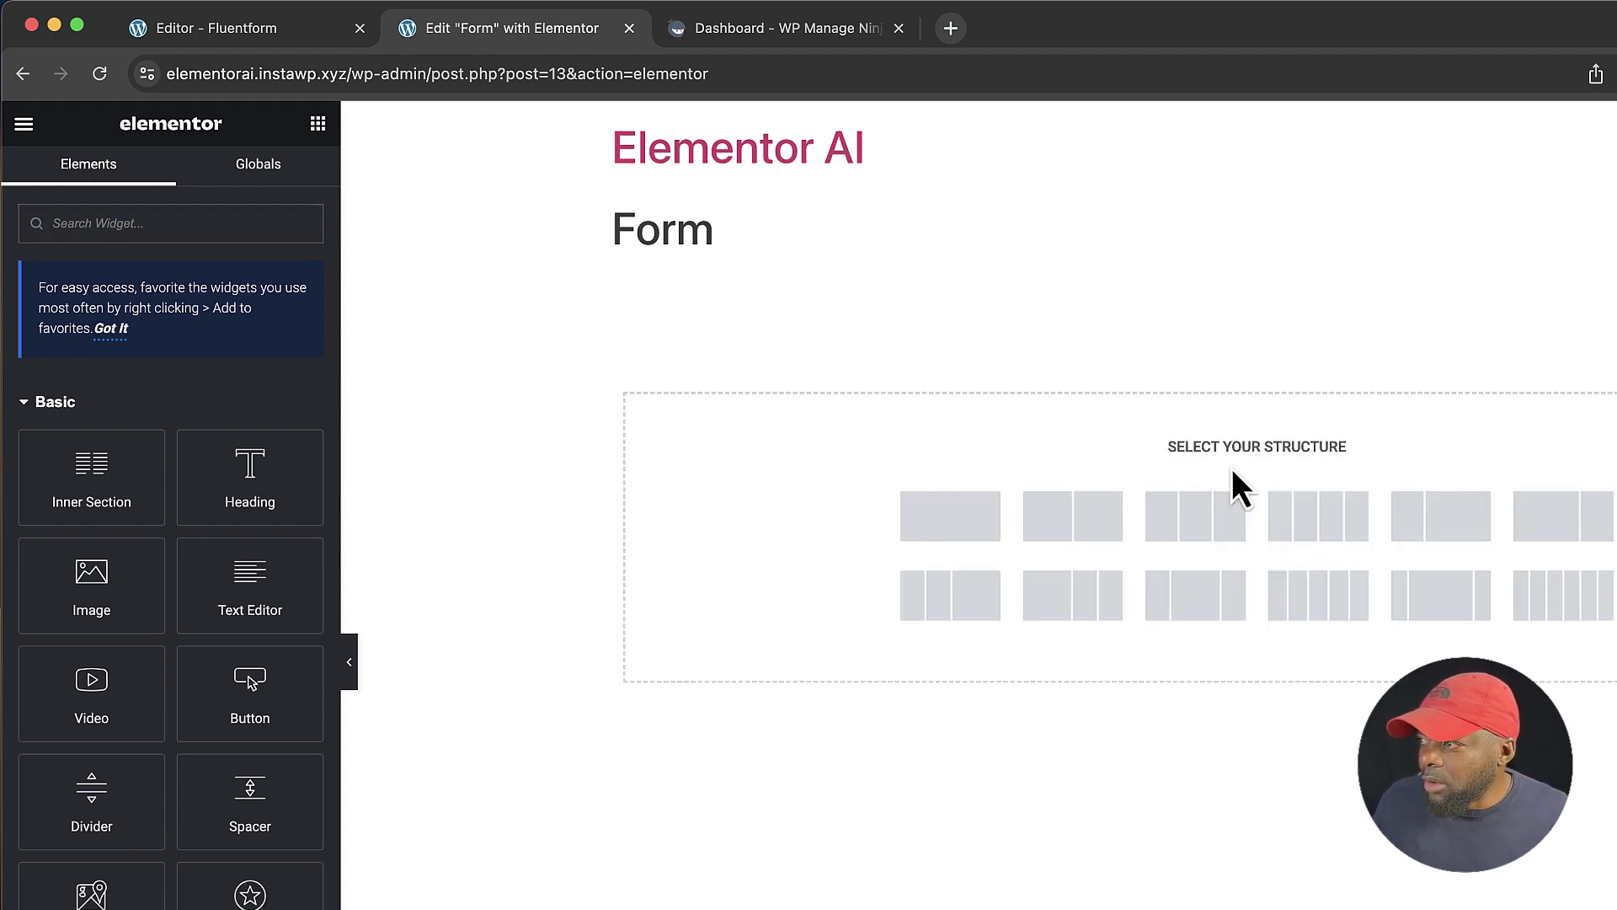
{"action": "left_click", "coordinate": [981, 526]}
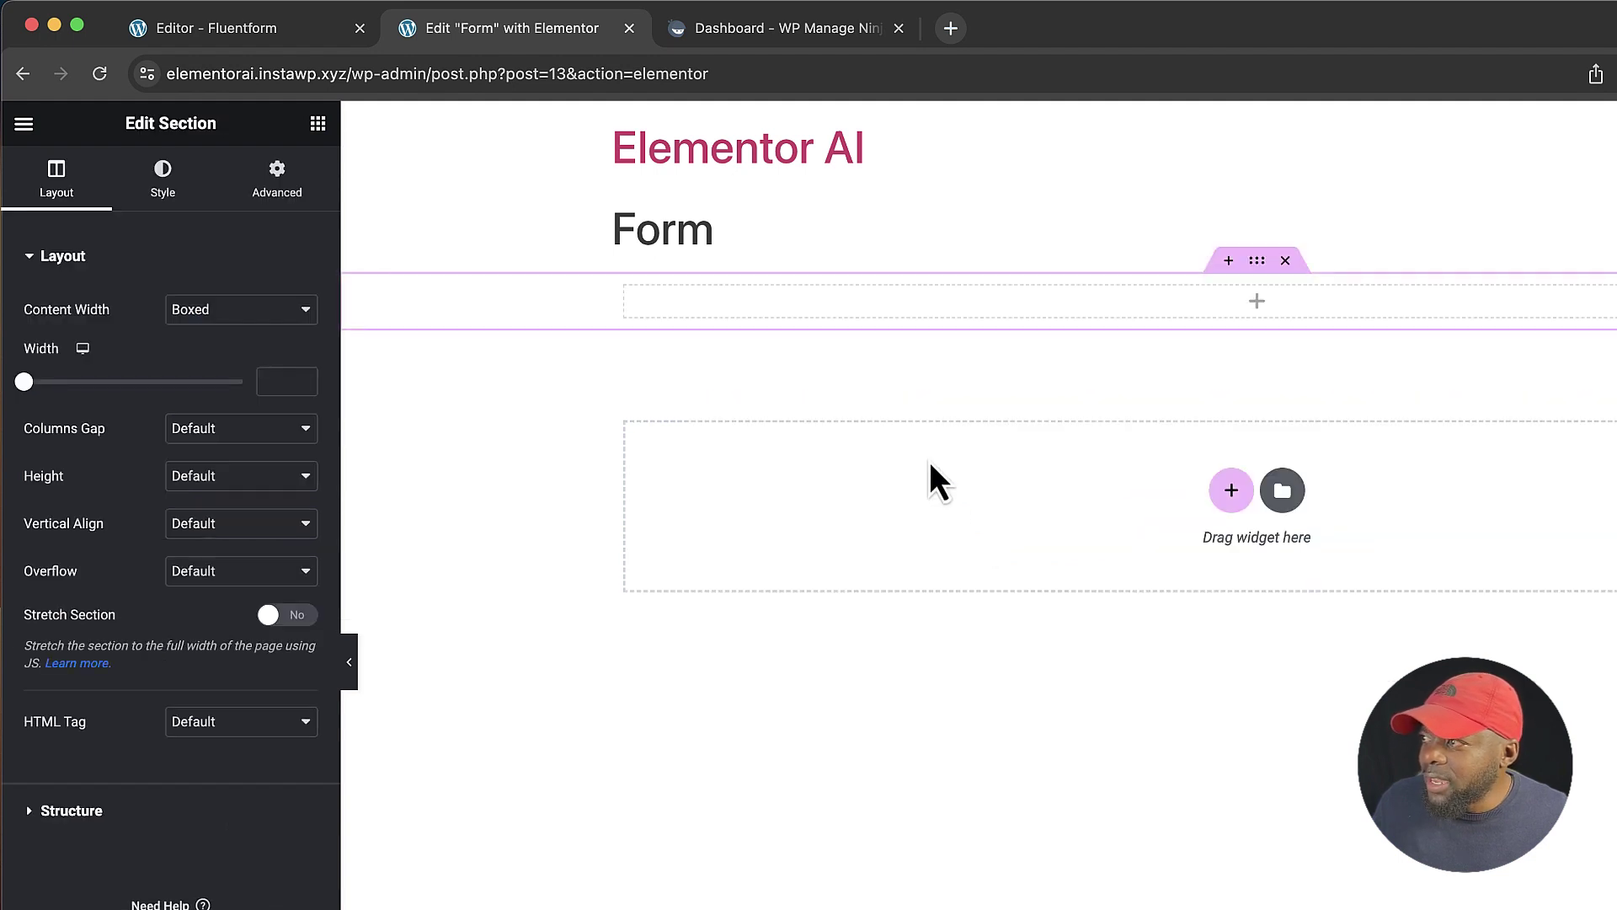
{"action": "left_click", "coordinate": [216, 221]}
{"action": "type", "text": "form"}
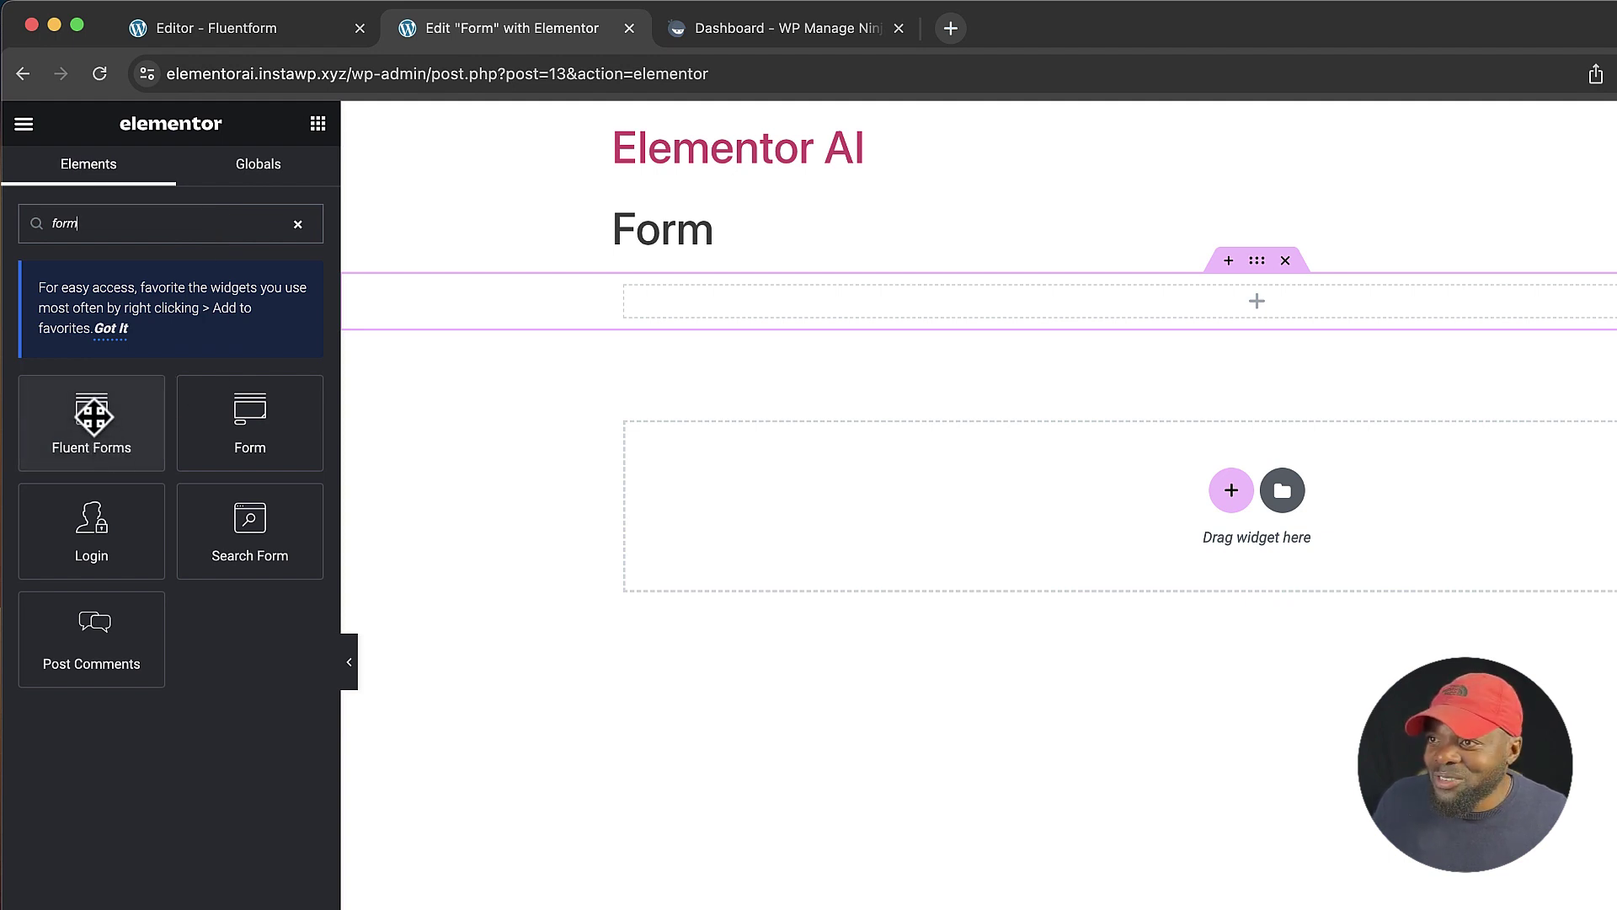
{"action": "left_click_drag", "start_coordinate": [93, 415], "coordinate": [932, 303]}
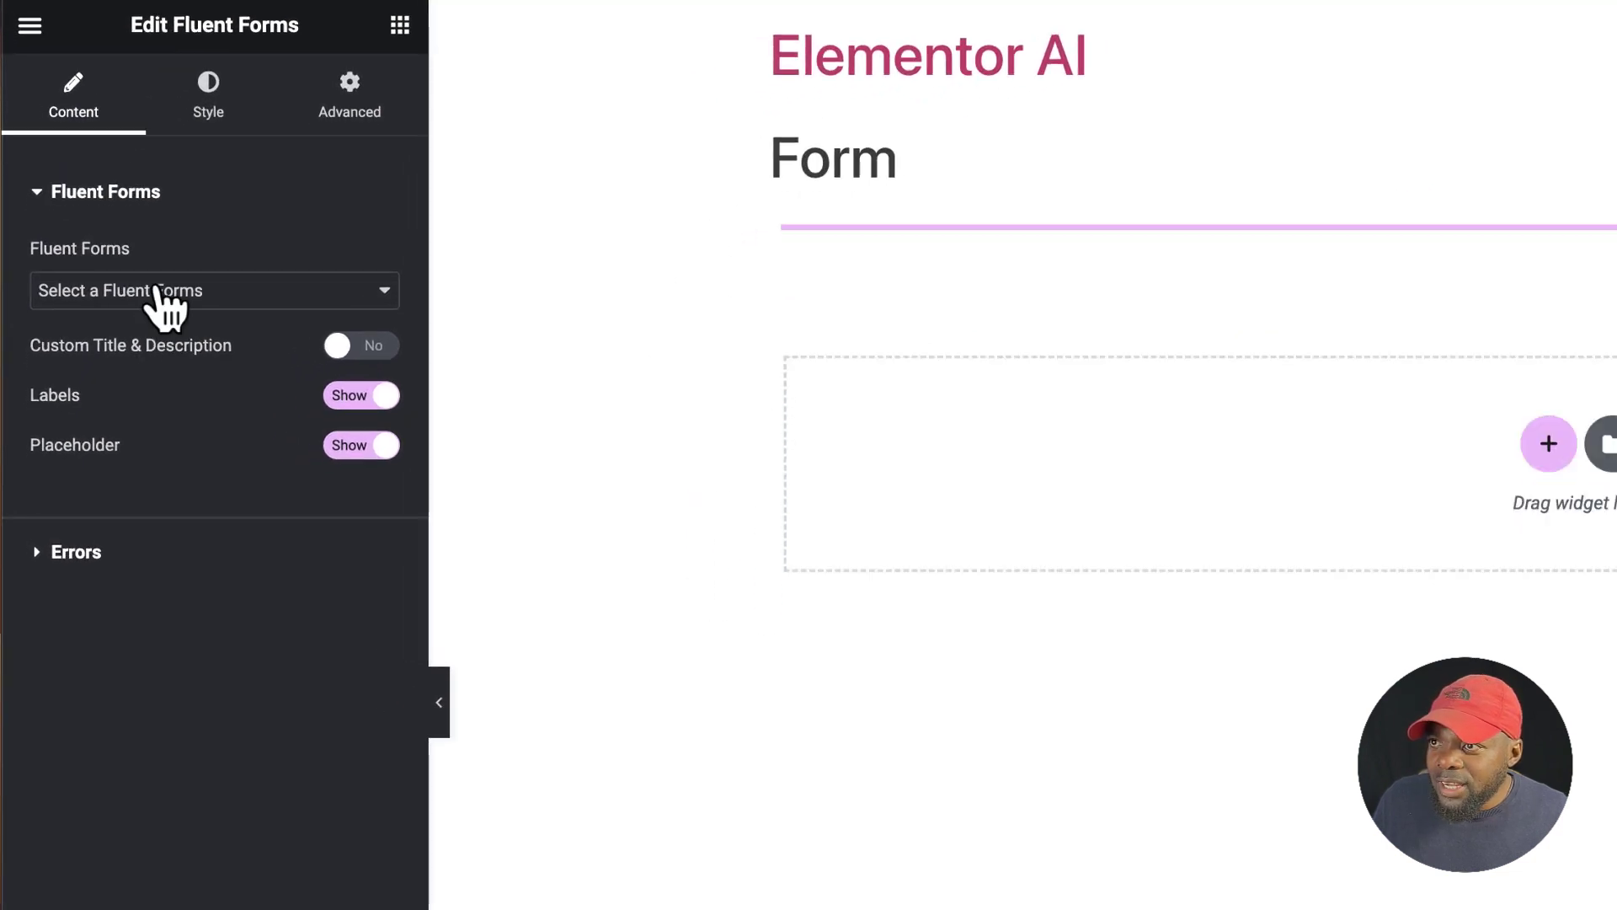
{"action": "left_click", "coordinate": [153, 291]}
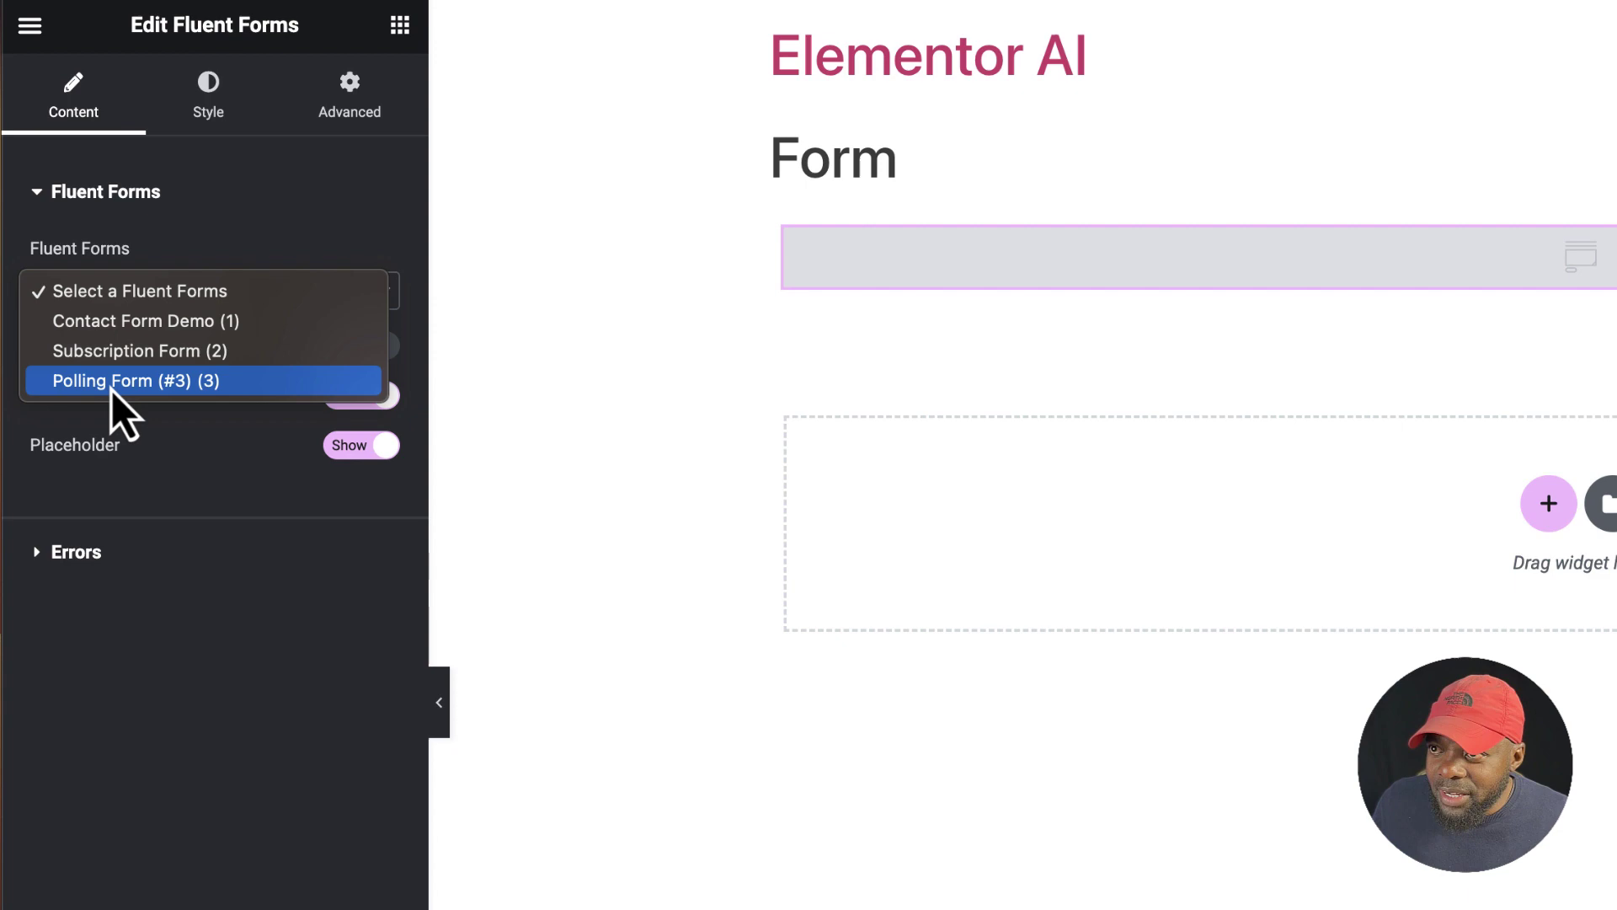
{"action": "left_click", "coordinate": [159, 381]}
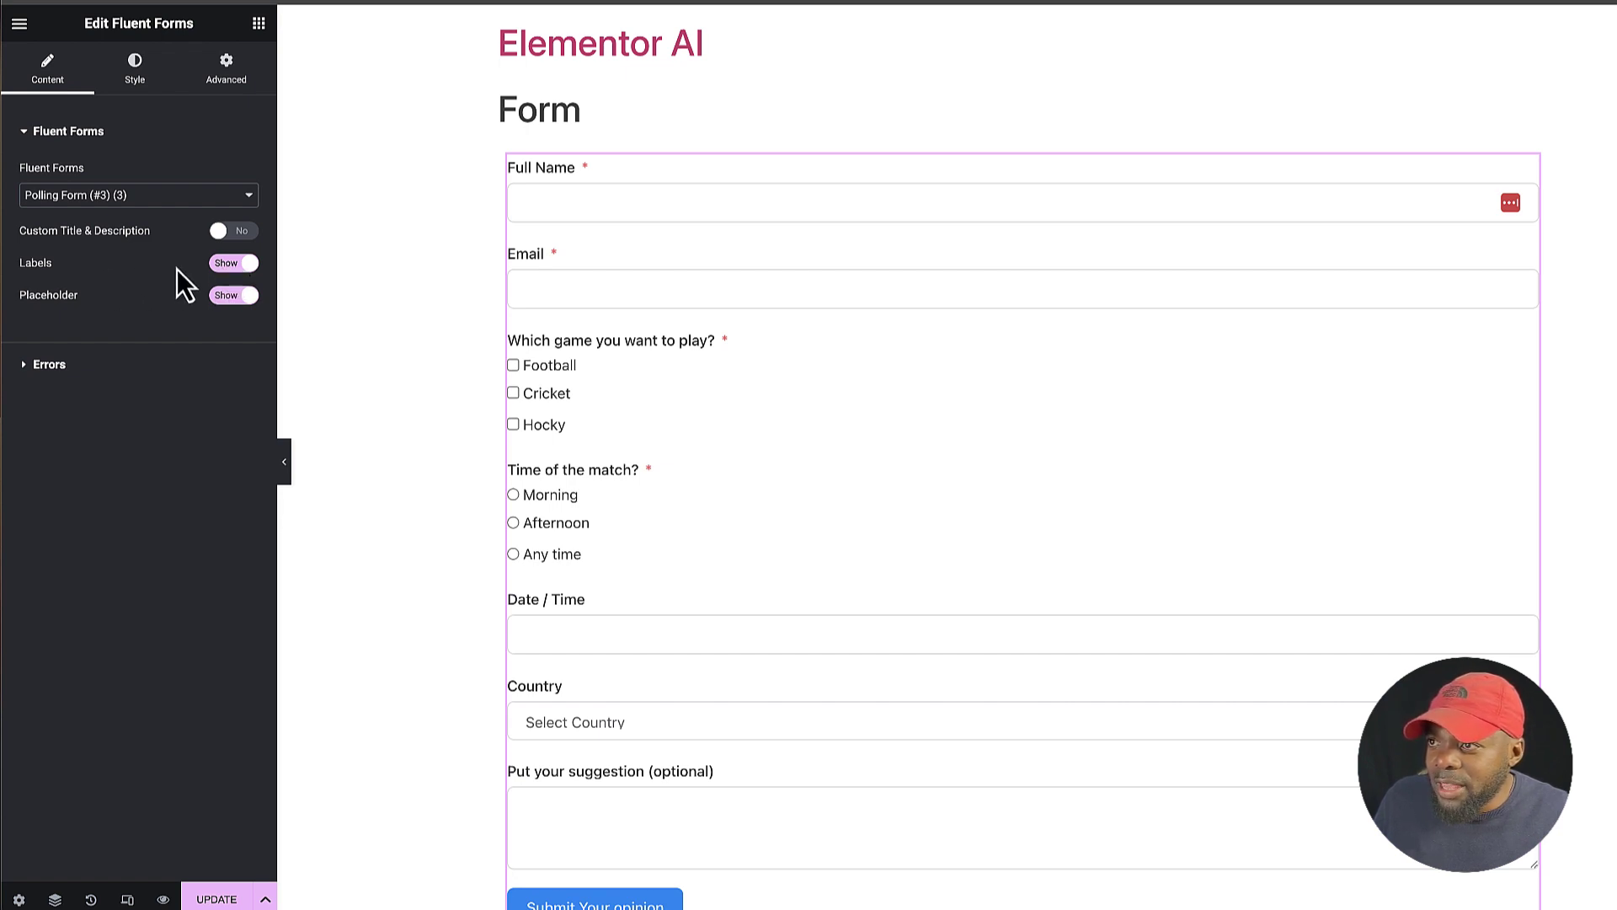
- Enable Custom Title & Description with title 'My Poling Form' and a lorem ipsum description
{"action": "left_click", "coordinate": [229, 264]}
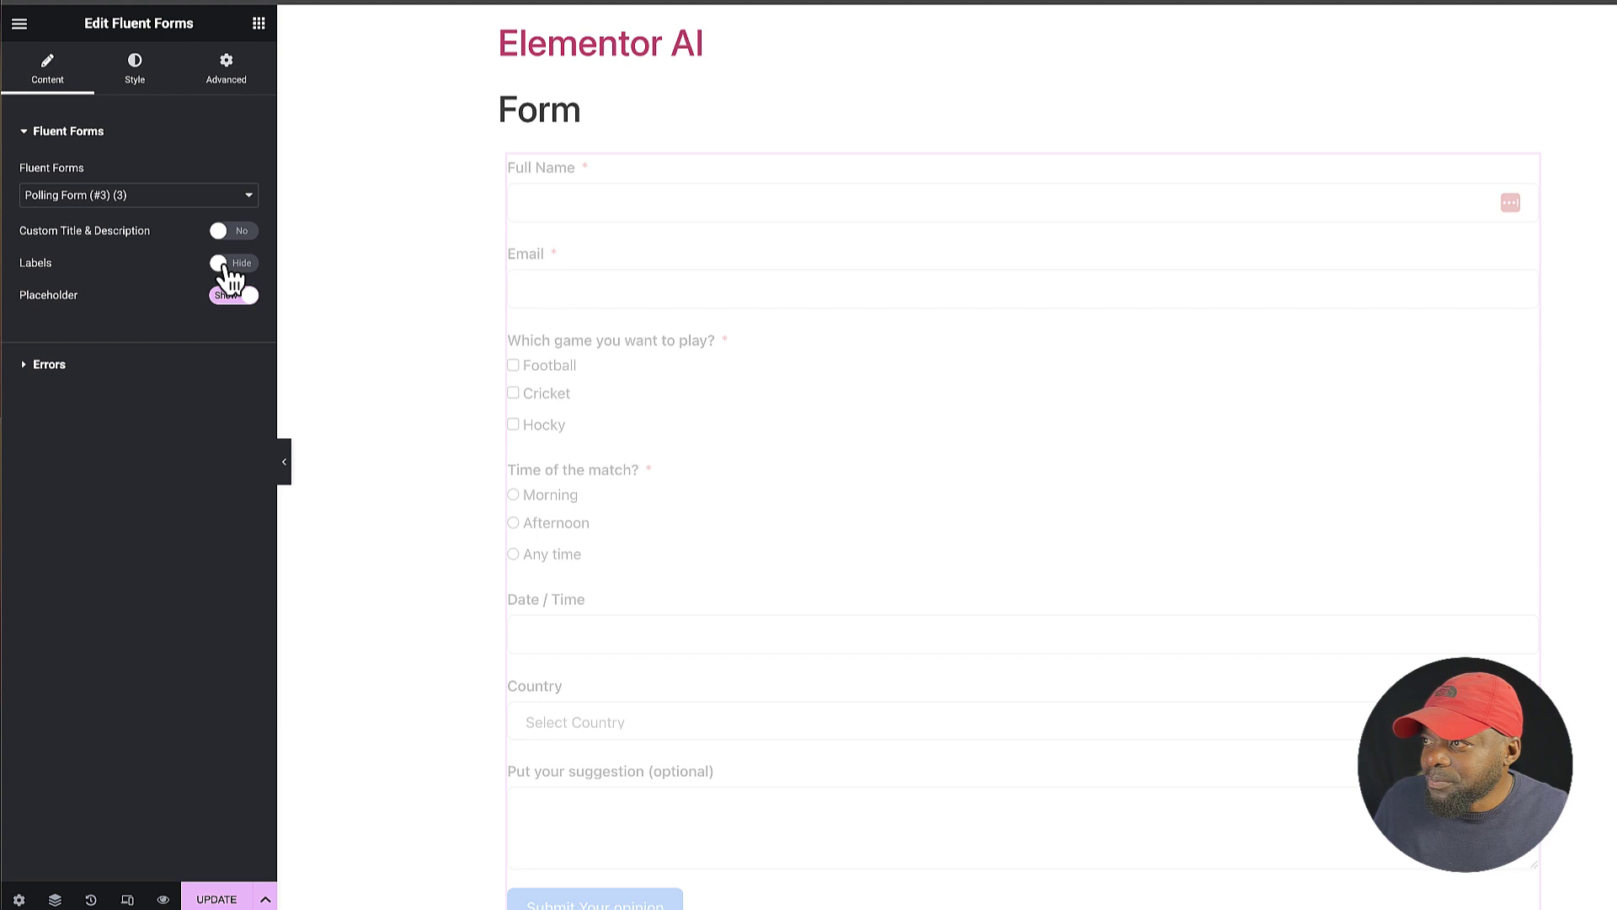
{"action": "left_click", "coordinate": [244, 267]}
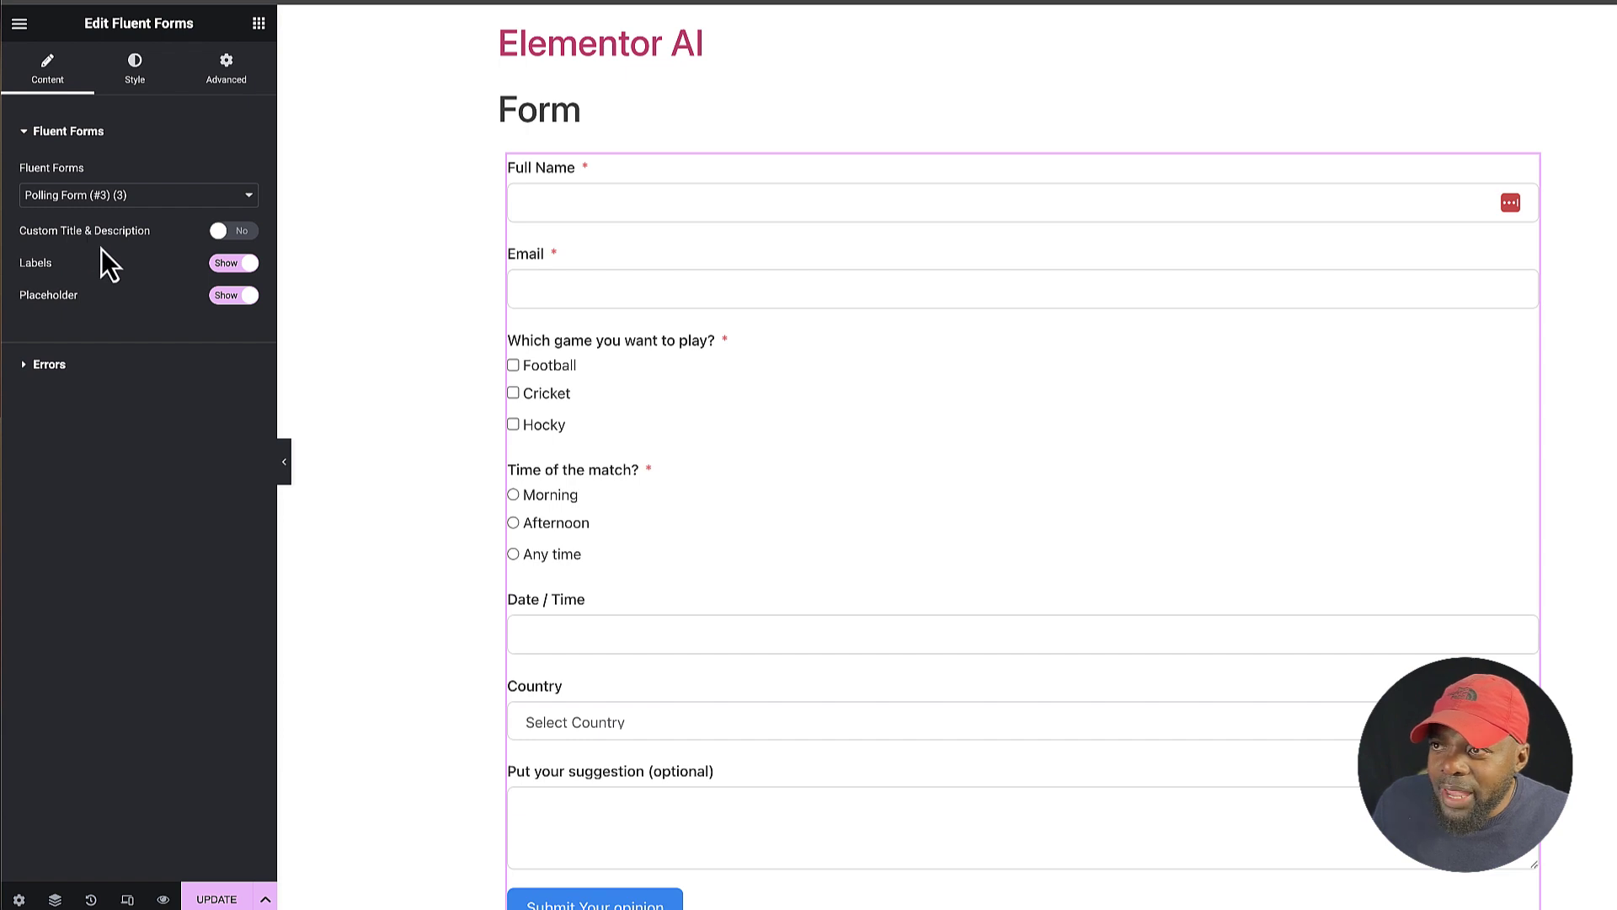
{"action": "left_click", "coordinate": [244, 233]}
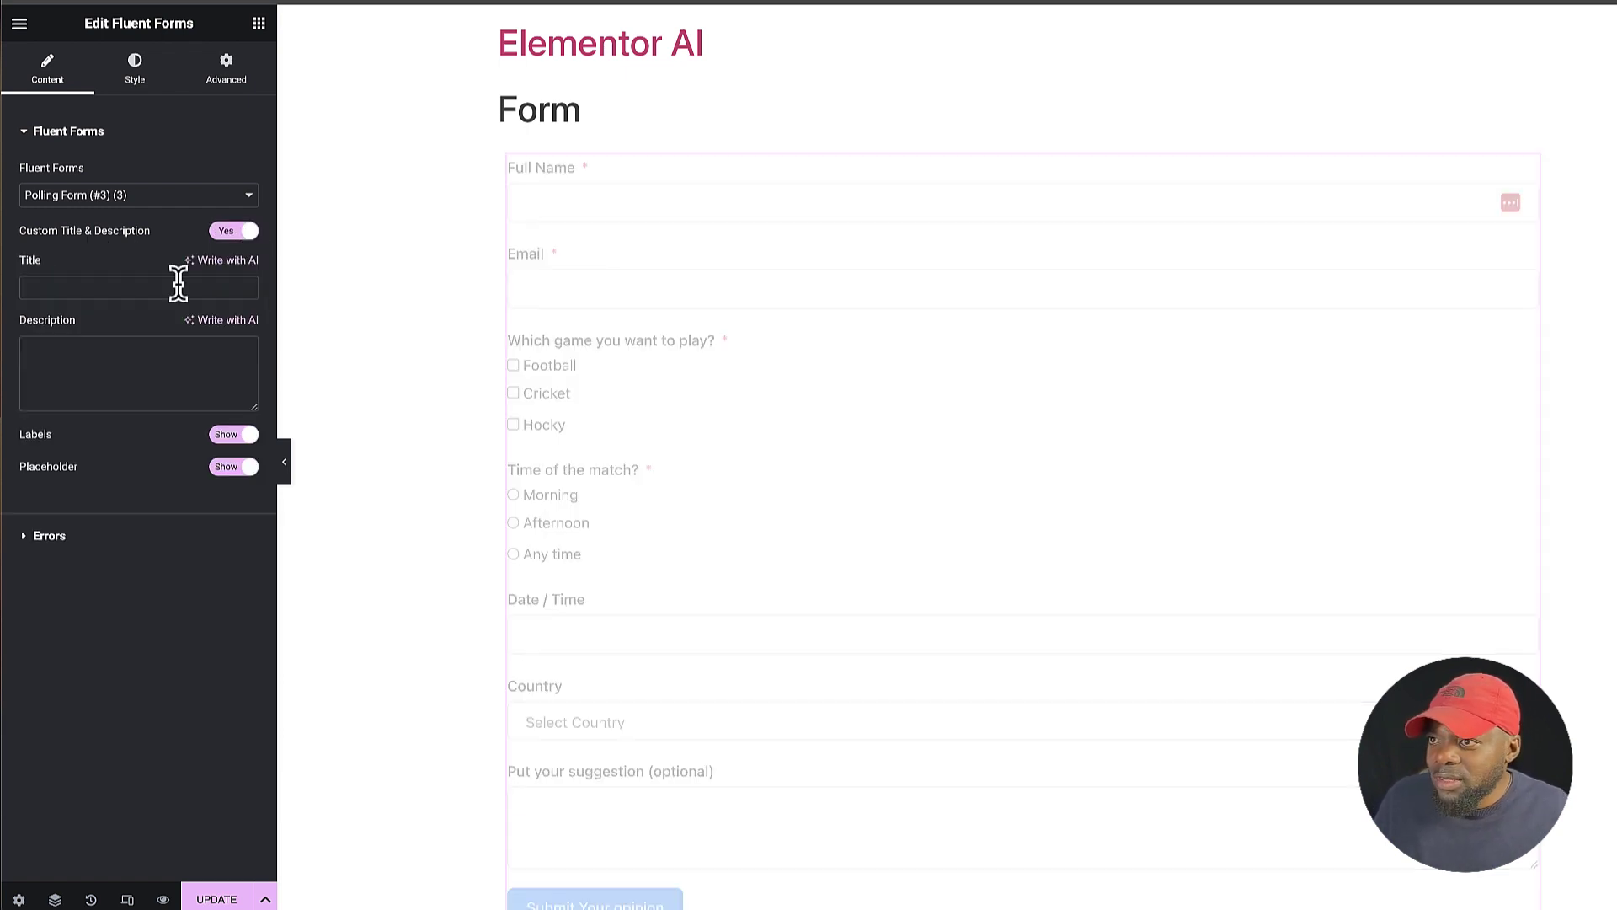
{"action": "left_click", "coordinate": [42, 288]}
{"action": "type", "text": "M"}
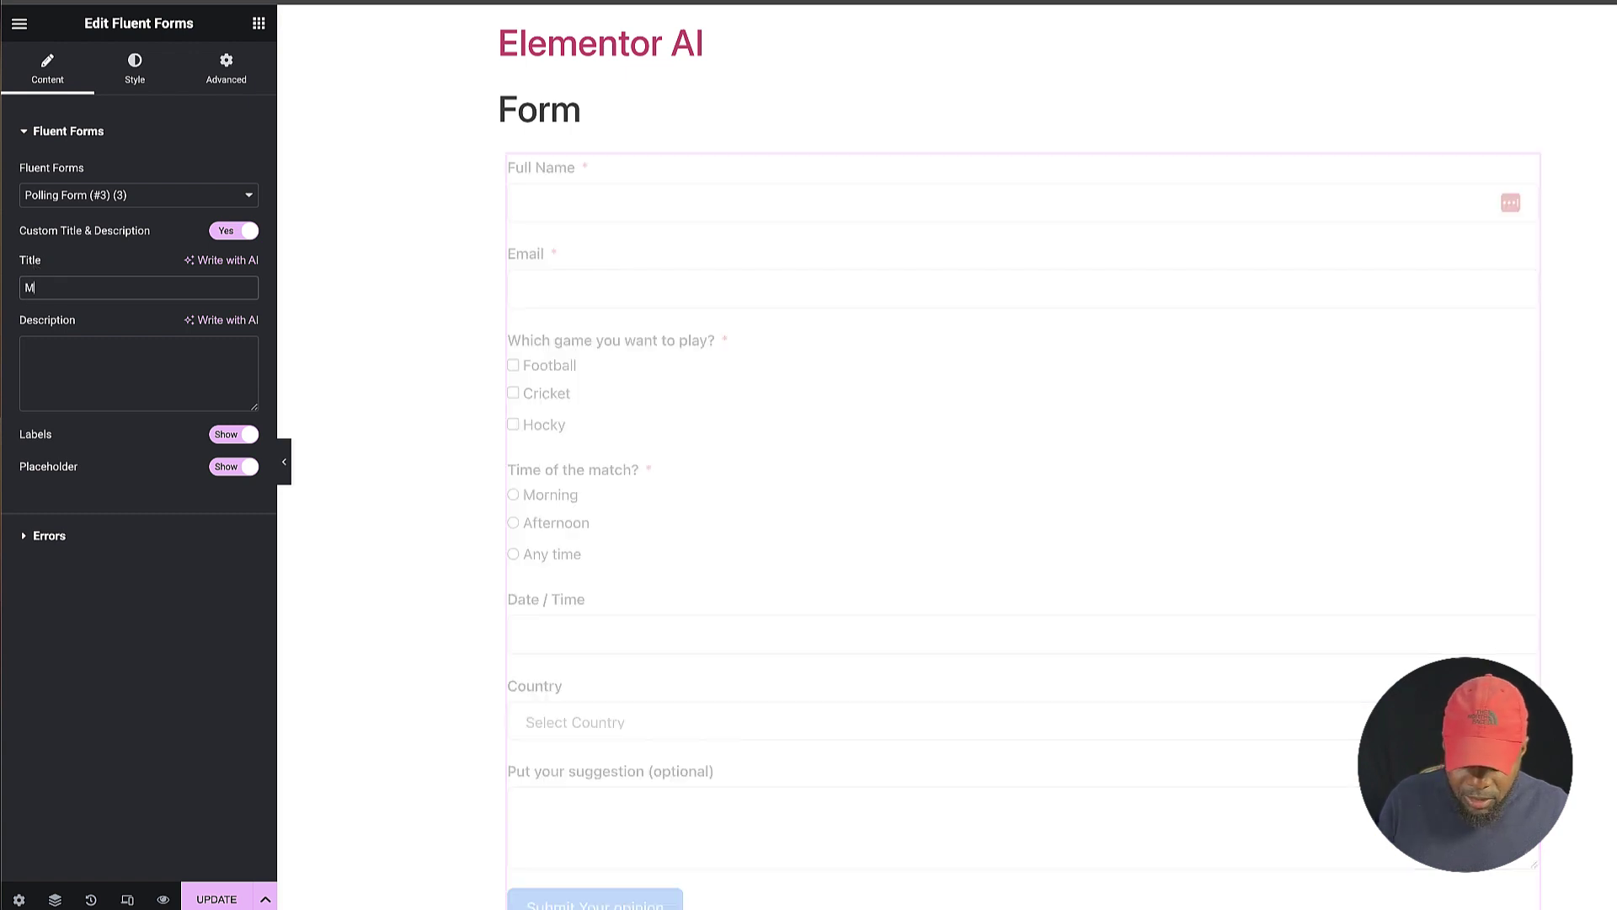
{"action": "type", "text": "y Poli"}
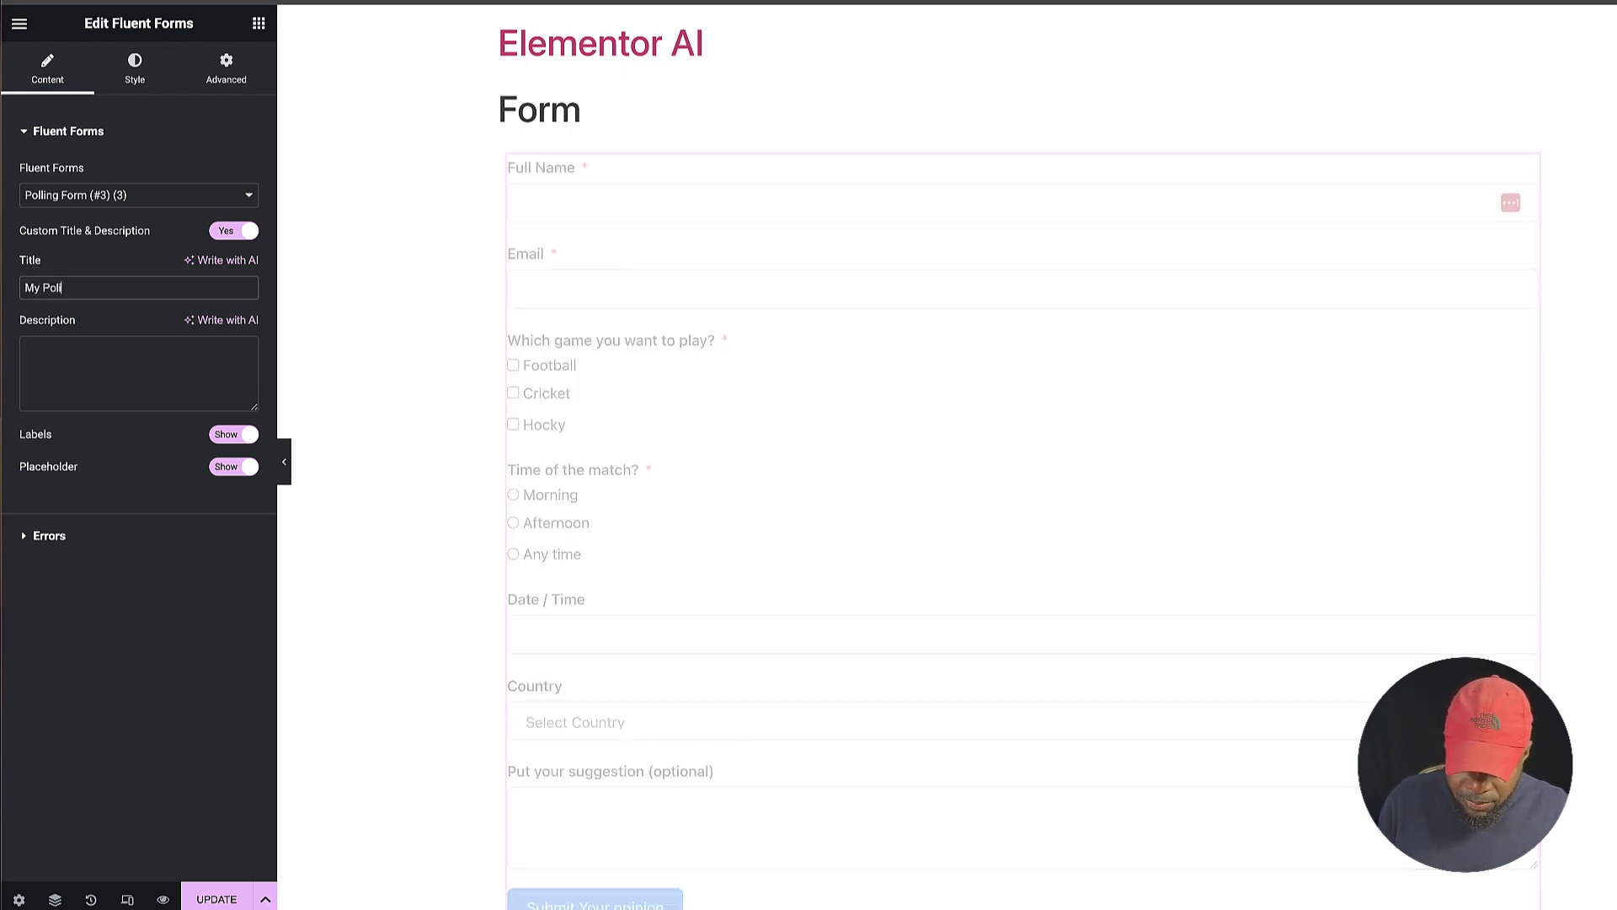
{"action": "type", "text": "ng Form"}
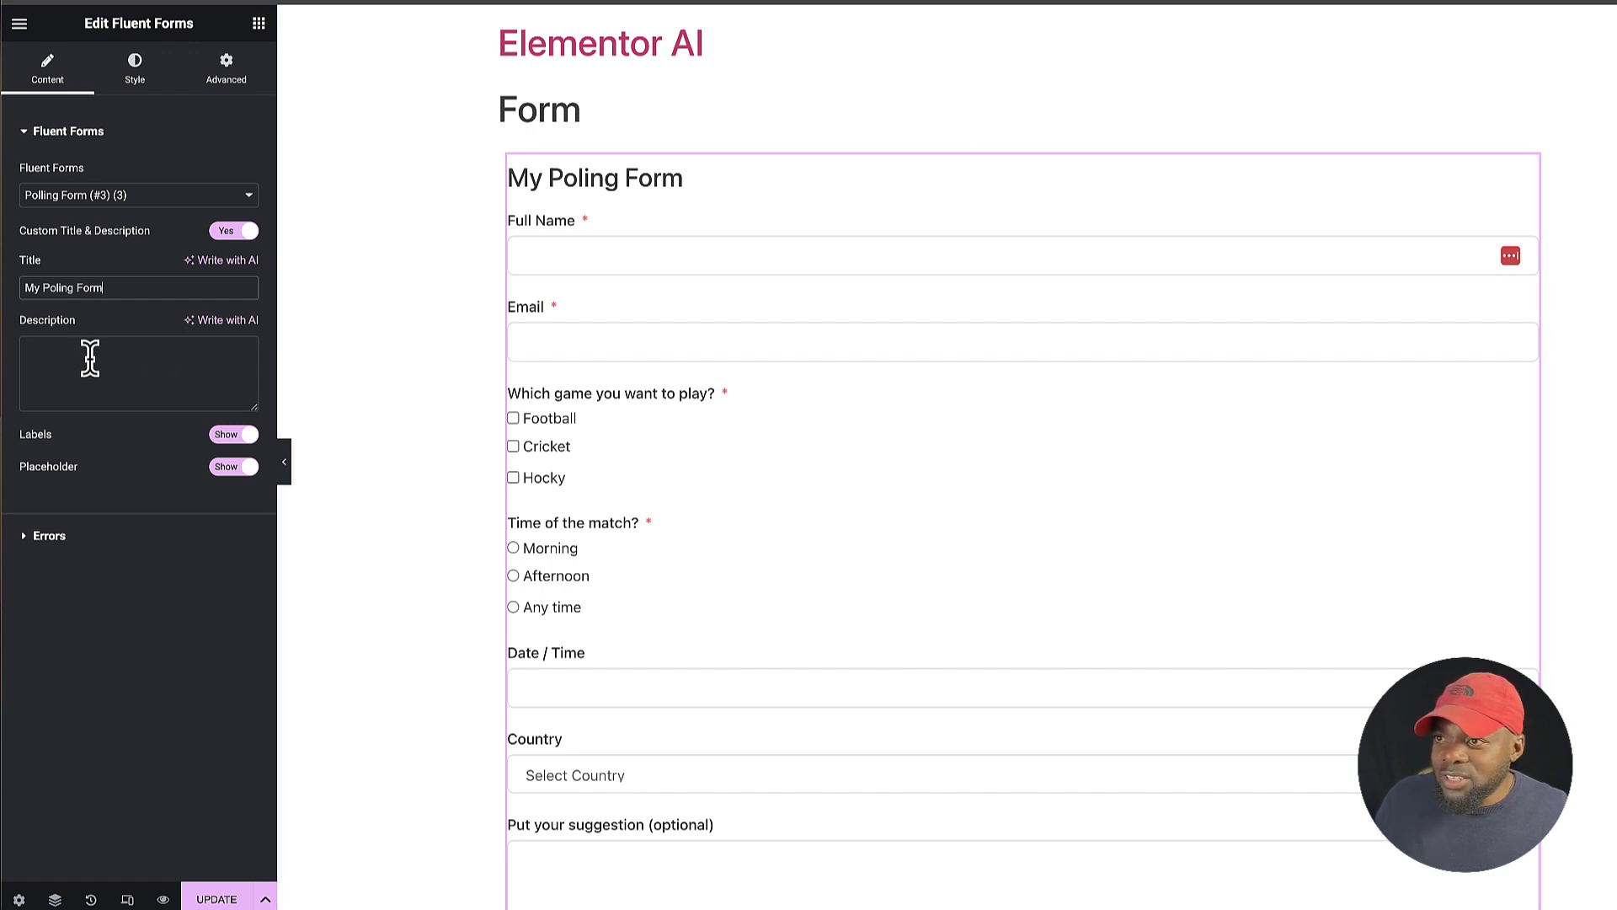
{"action": "type", "text": "Lorem ipsum dolor sit amet, consectetuer adipiscing elit. Donec odio. Quisque volutpat mattis eros. Nullam malesuada erat ut turpis."}
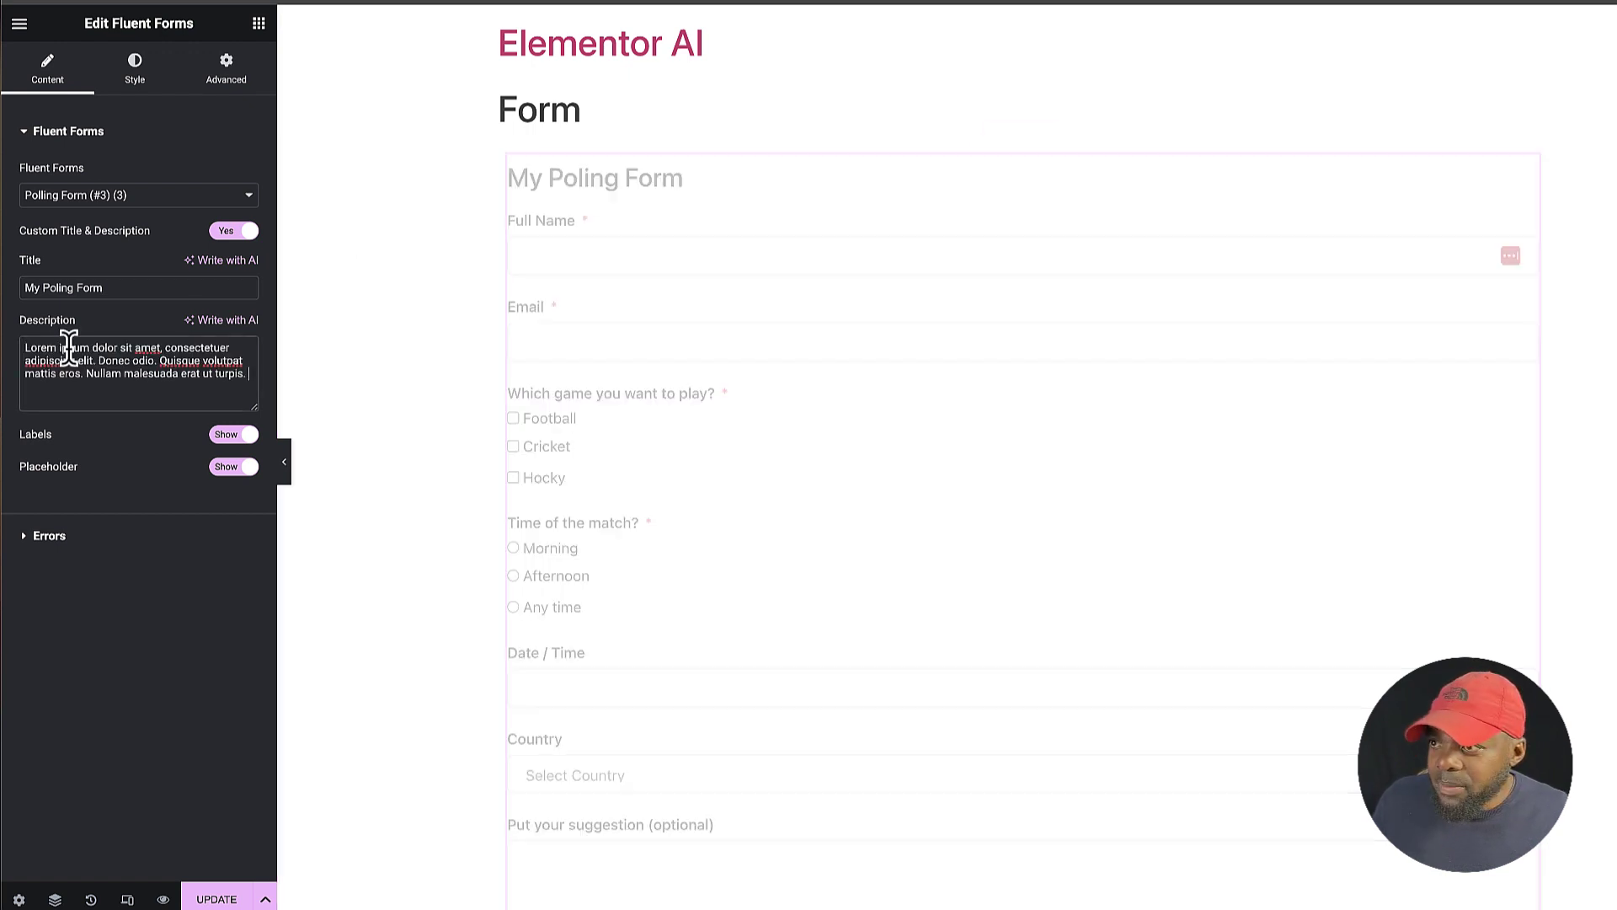
- In the widget's Style settings, set the Title Typography font family to Poppins
{"action": "left_click", "coordinate": [137, 74]}
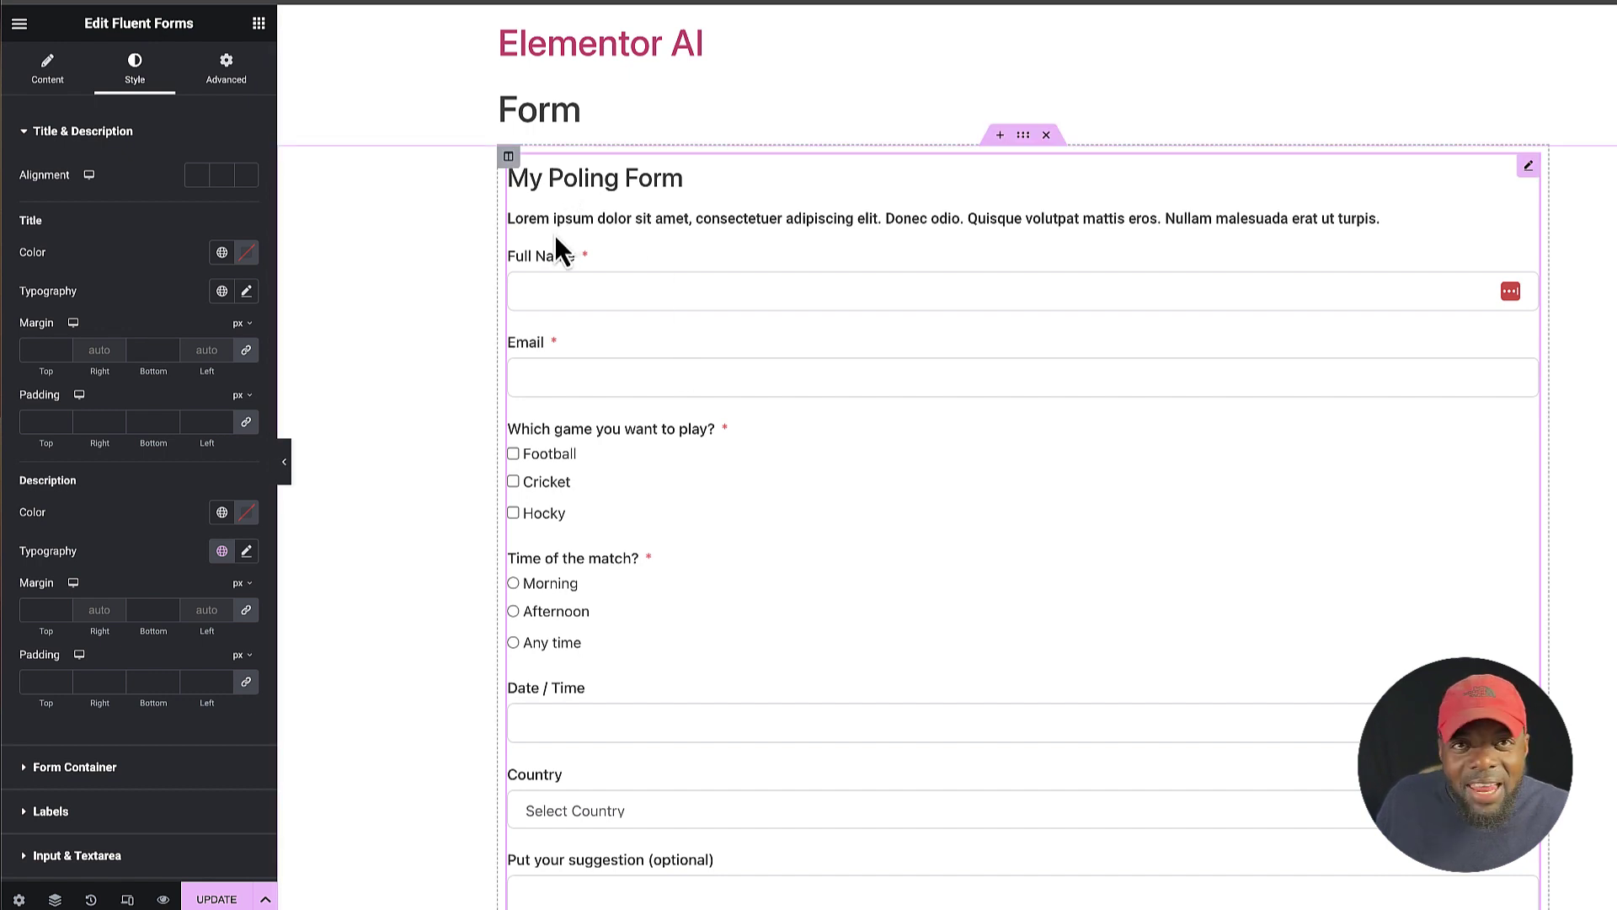
{"action": "left_click", "coordinate": [247, 292]}
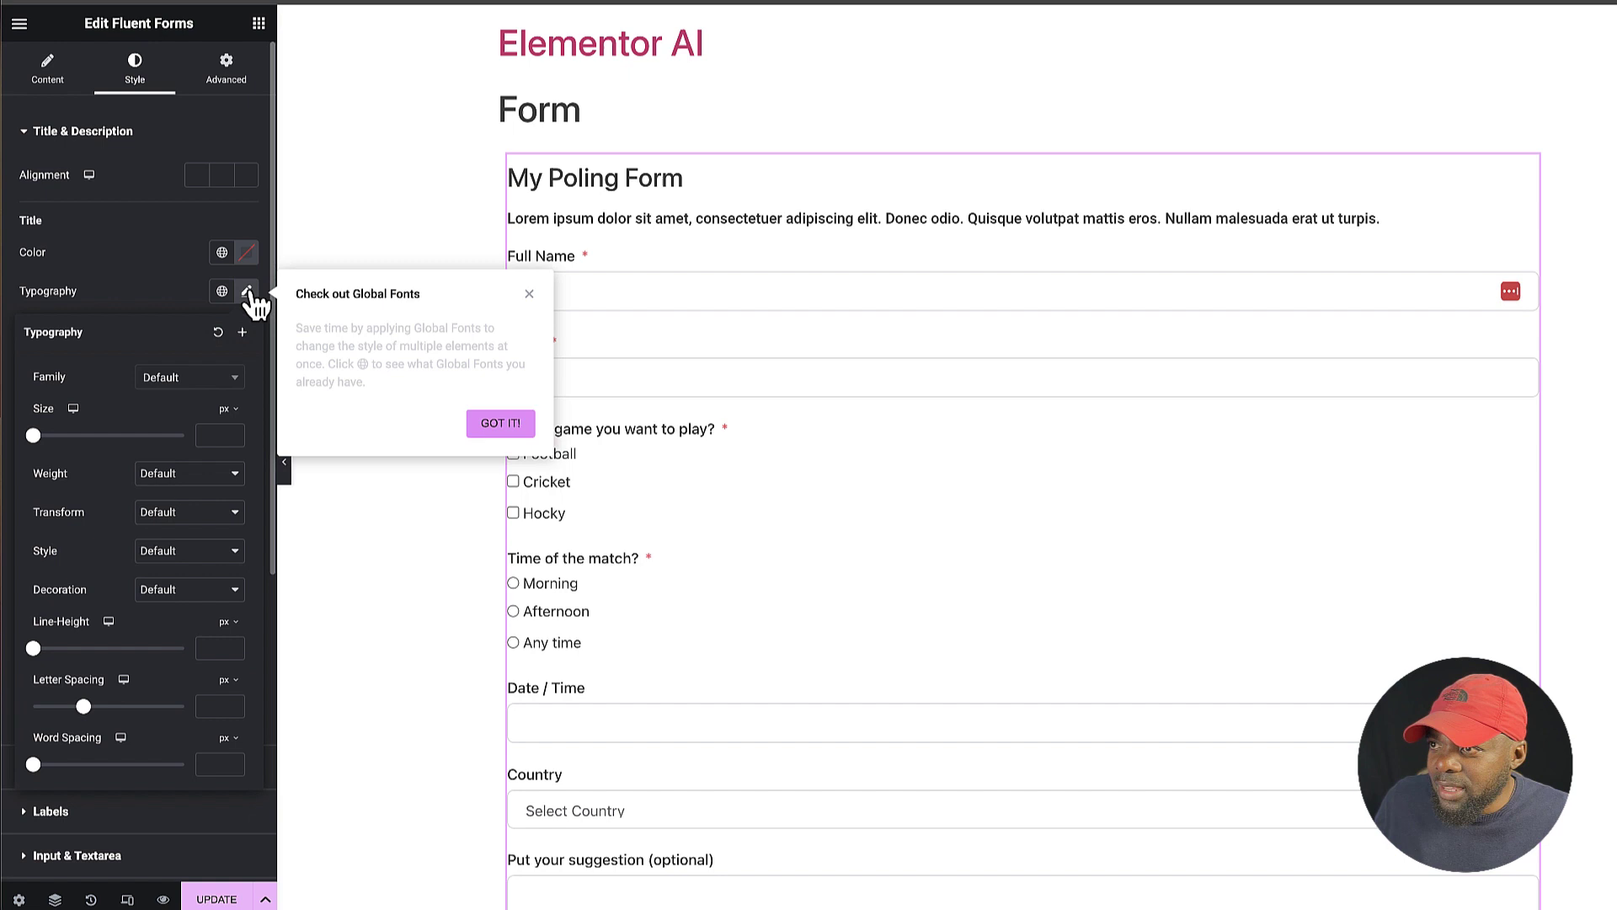
{"action": "left_click", "coordinate": [180, 380]}
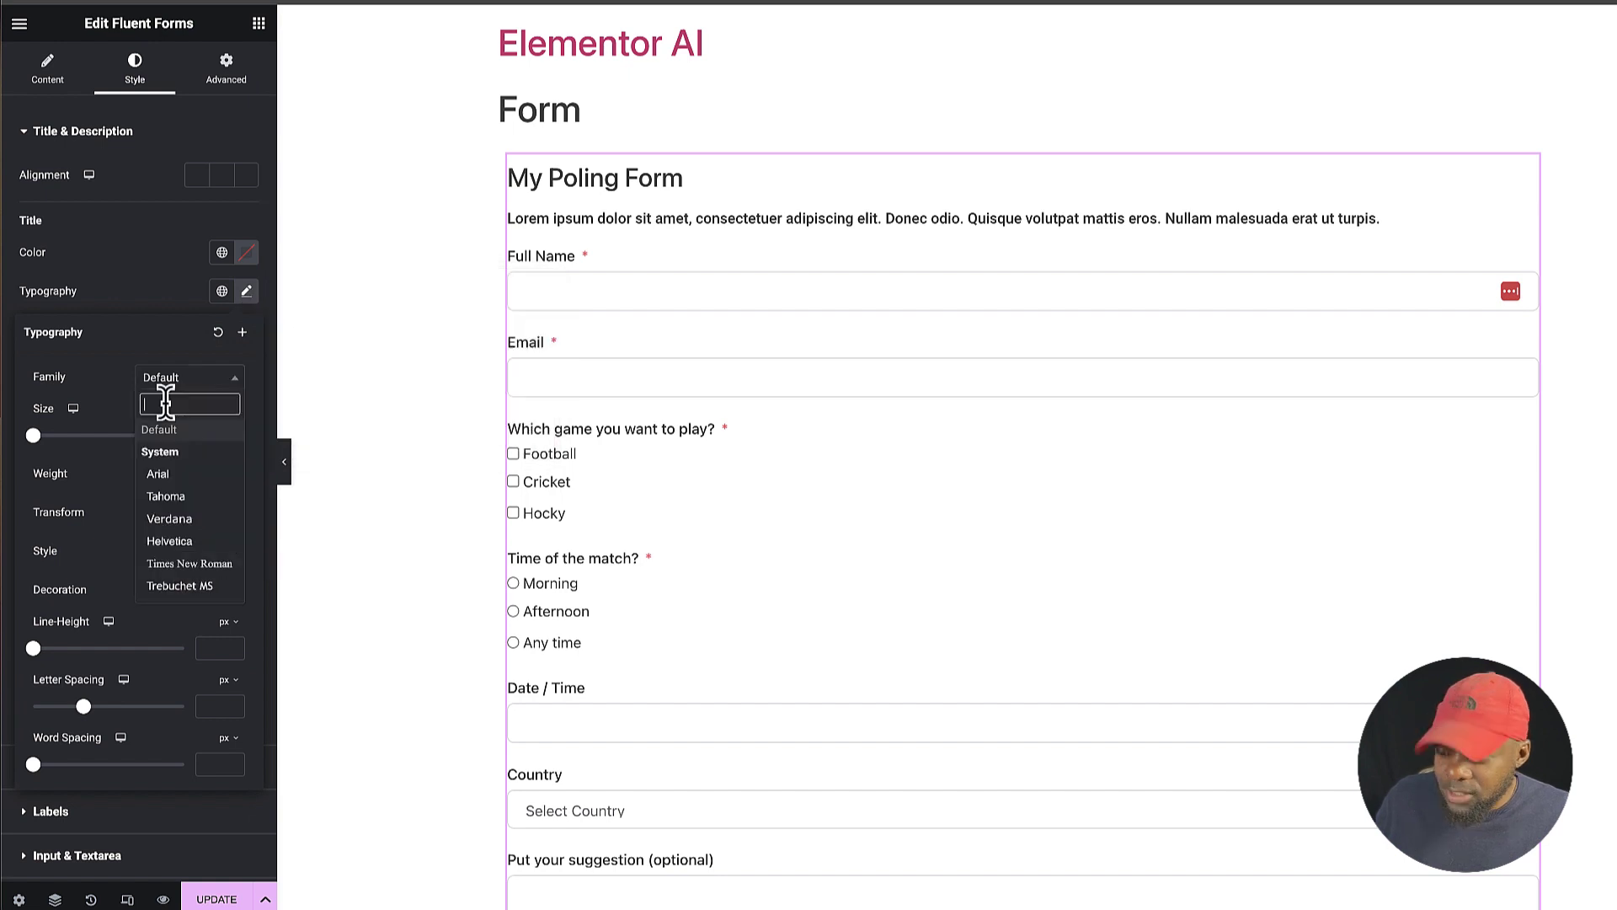
{"action": "type", "text": "popp"}
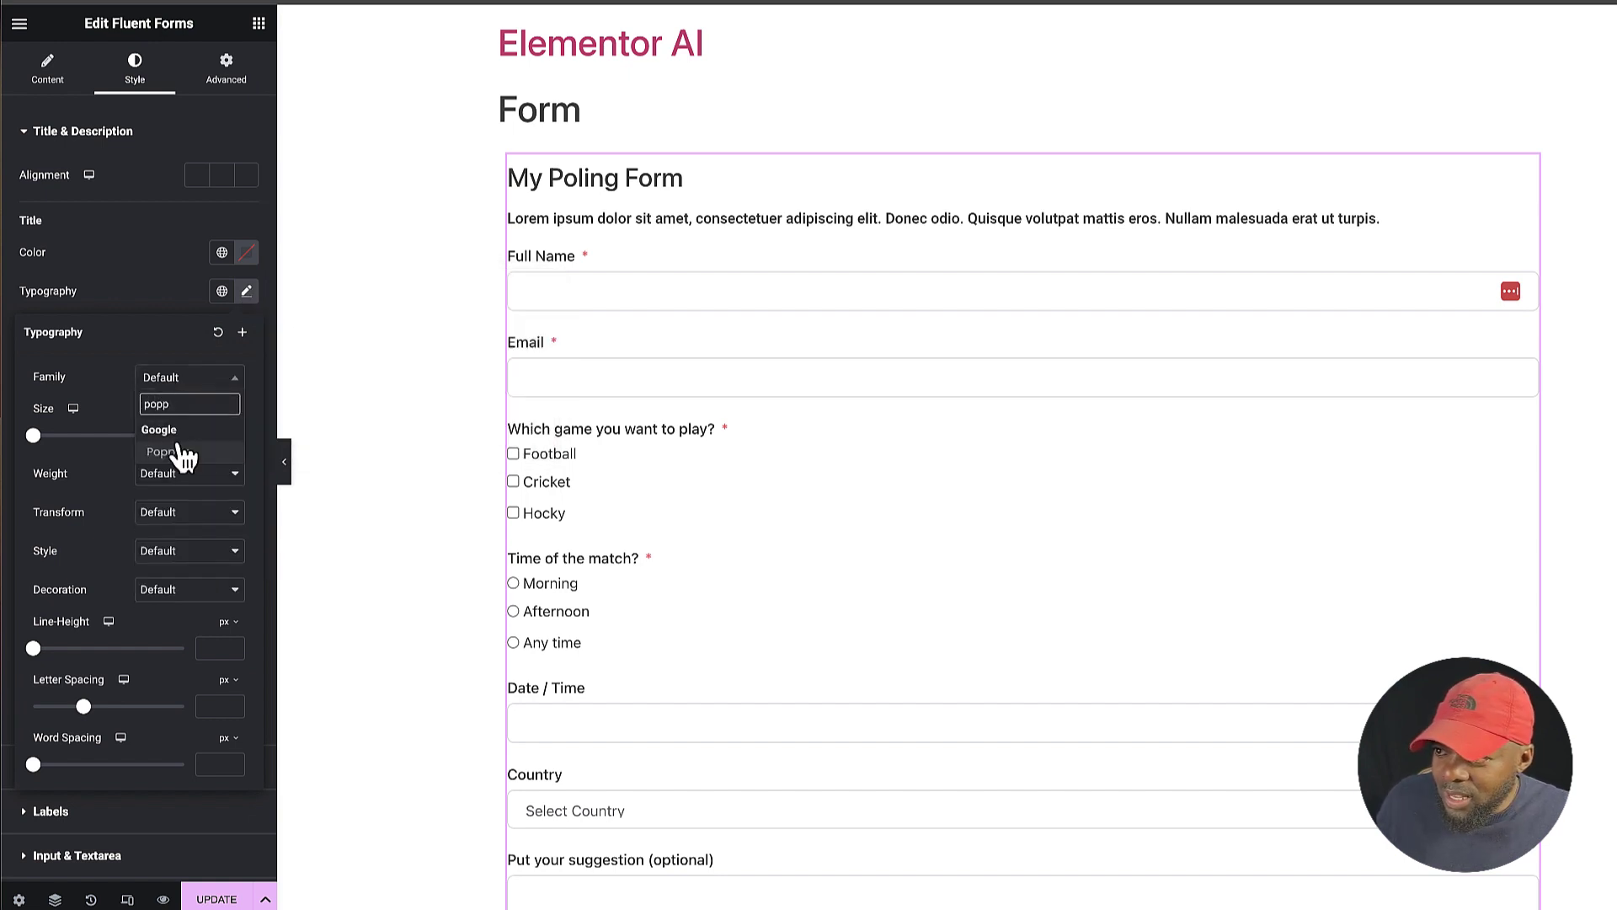
{"action": "left_click", "coordinate": [173, 453]}
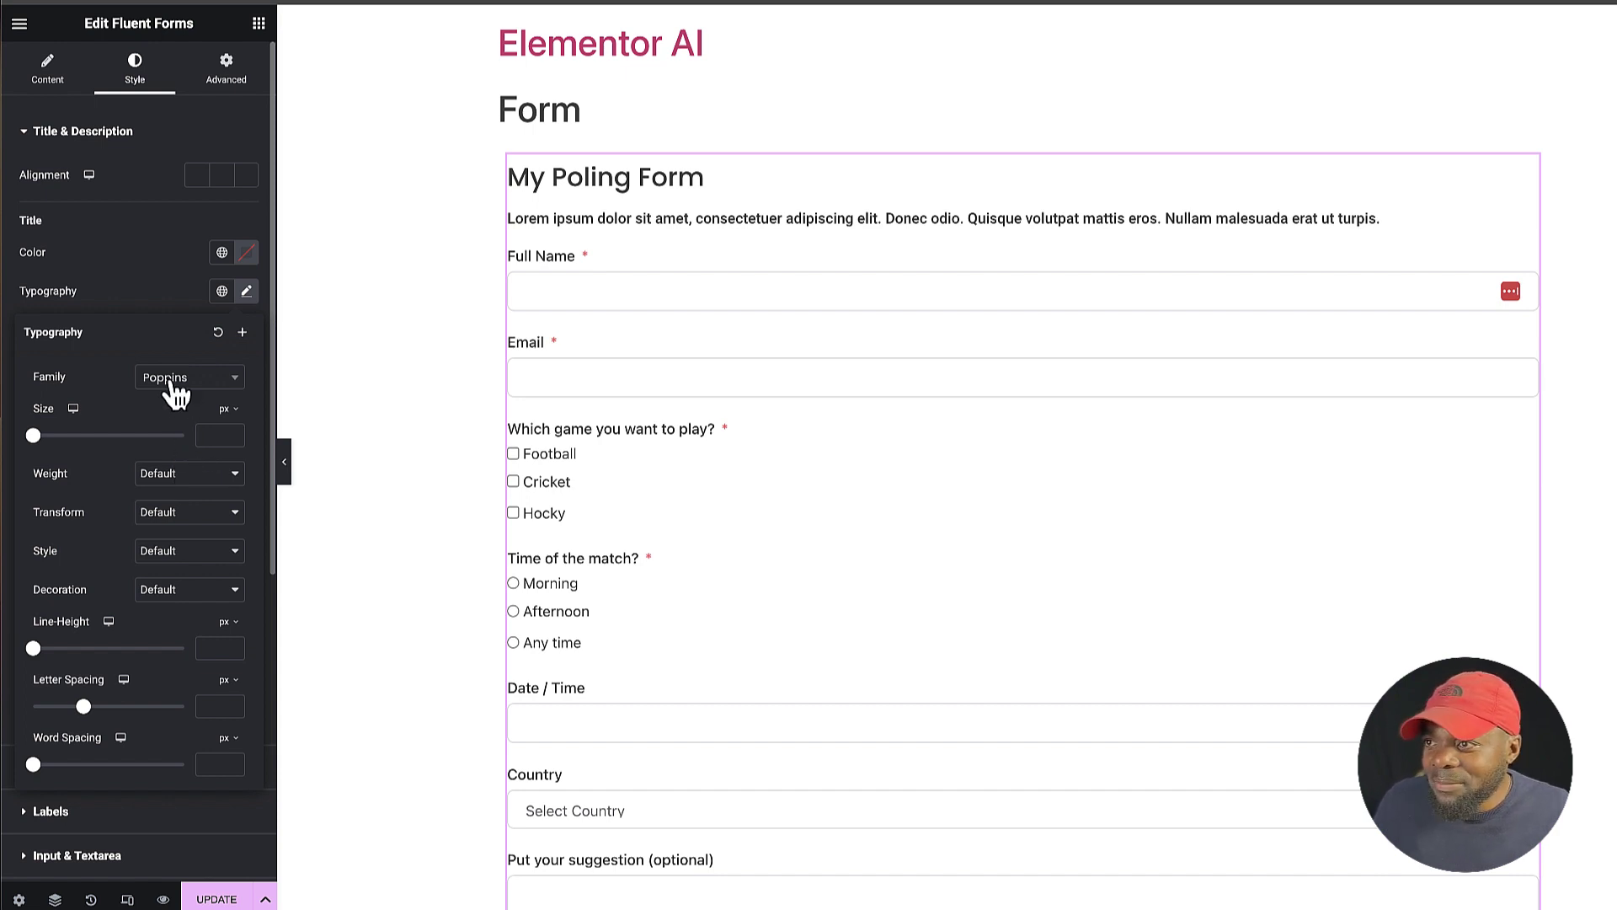
{"action": "left_click", "coordinate": [114, 295]}
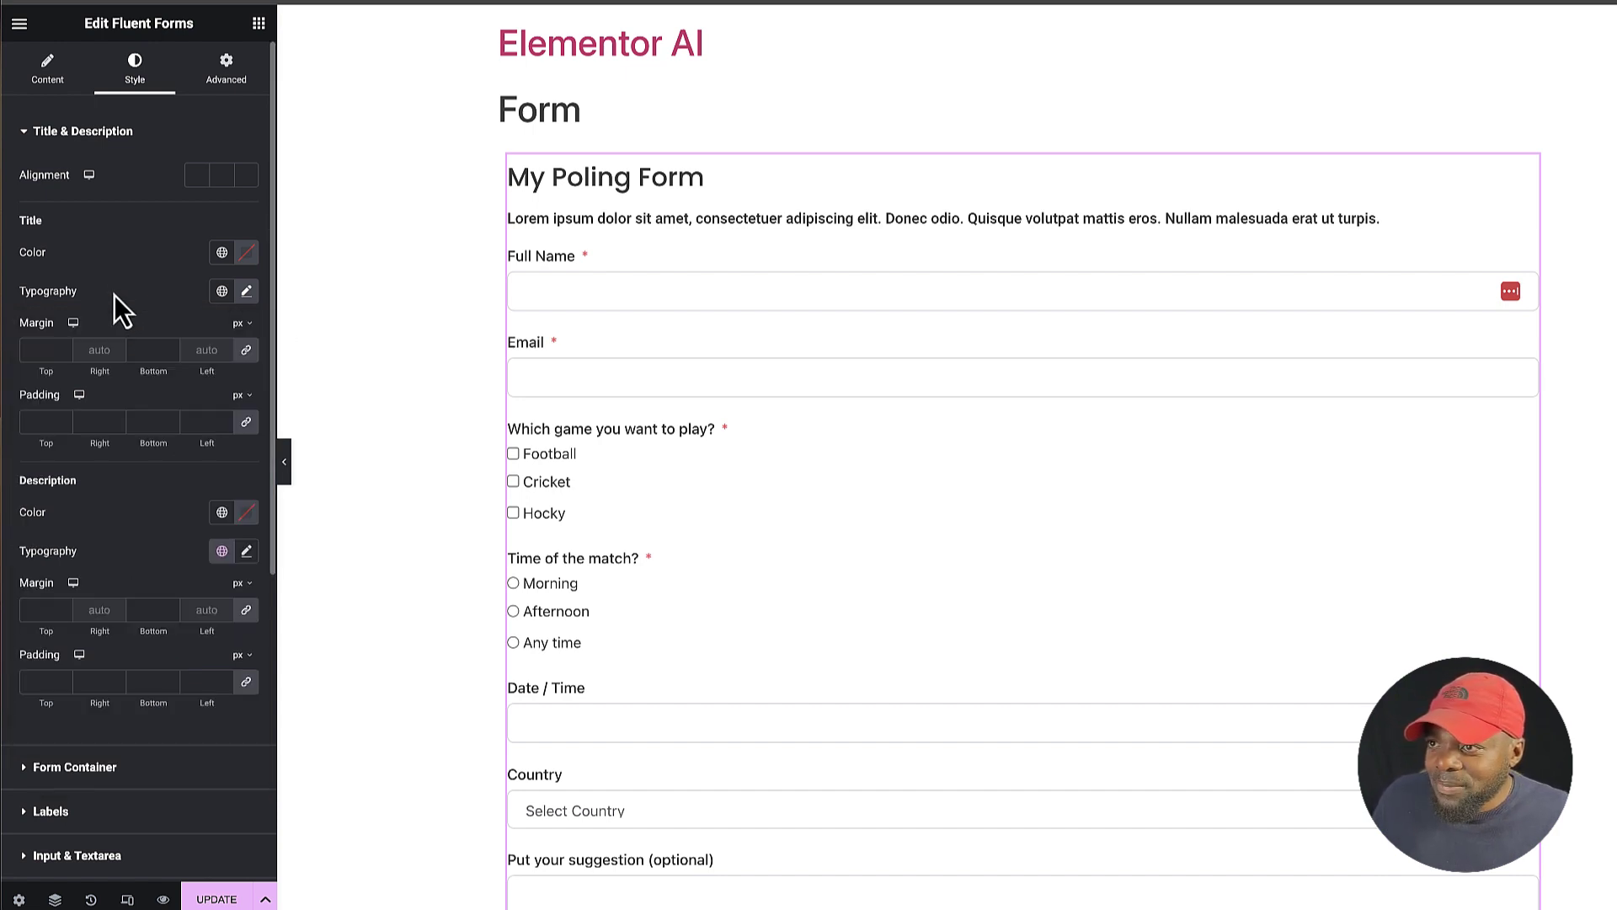
{"action": "scroll", "coordinate": [144, 509], "scroll_direction": "down", "scroll_amount": 2}
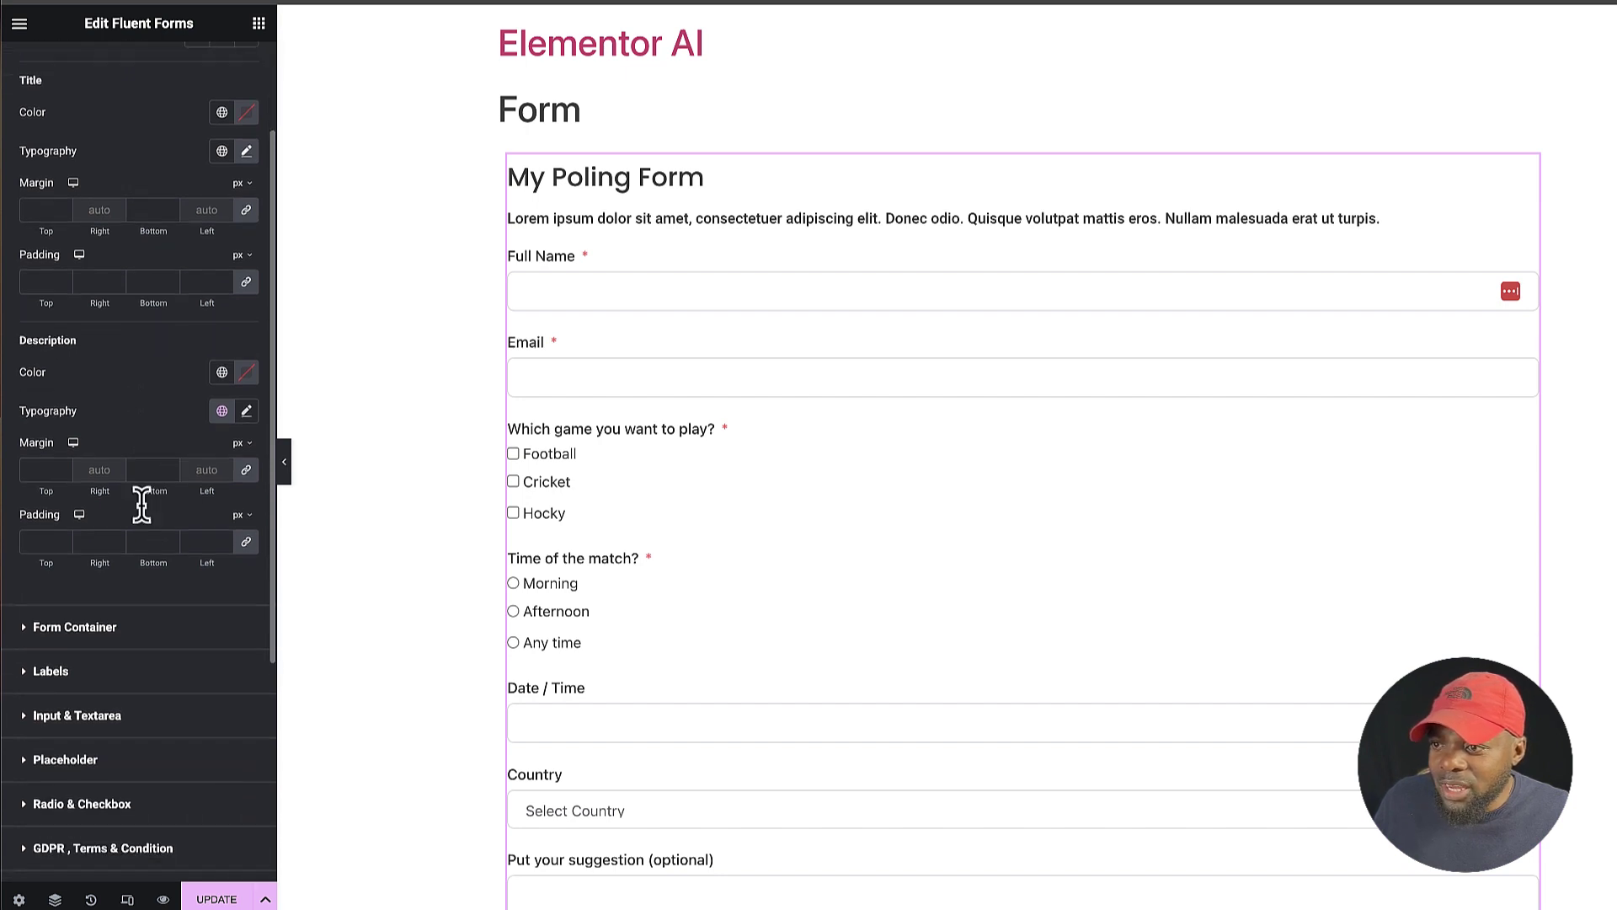
{"action": "scroll", "coordinate": [145, 600], "scroll_direction": "down", "scroll_amount": 1}
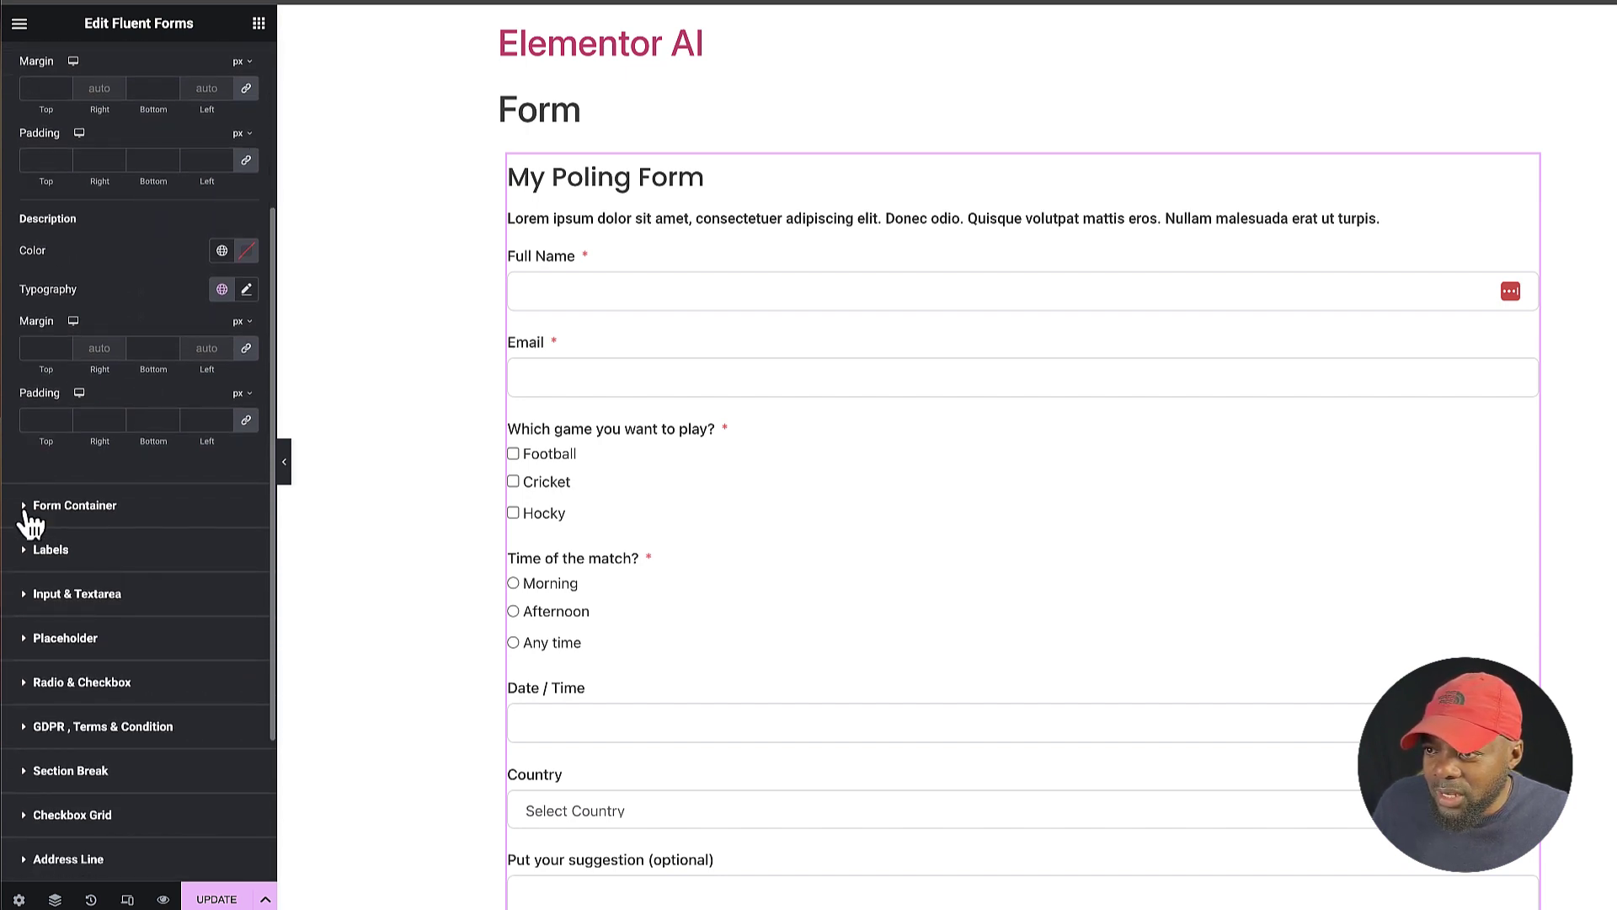
- Set the form container's border radius to 0 and its padding to 4 em on all sides
{"action": "left_click", "coordinate": [25, 506]}
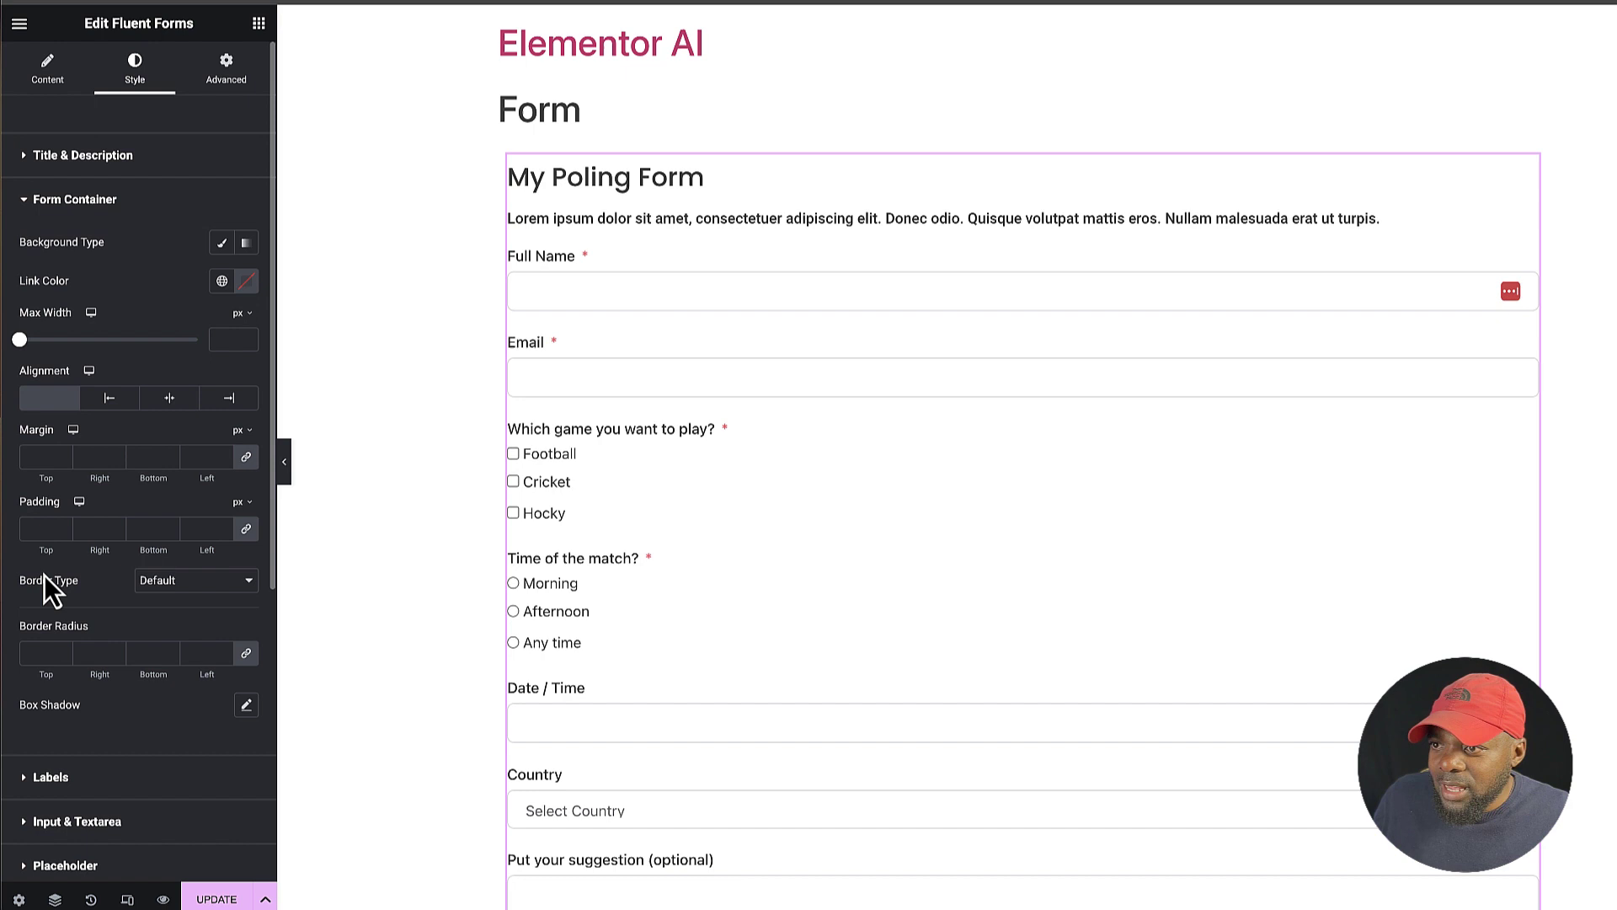
{"action": "left_click", "coordinate": [45, 651]}
{"action": "type", "text": "0"}
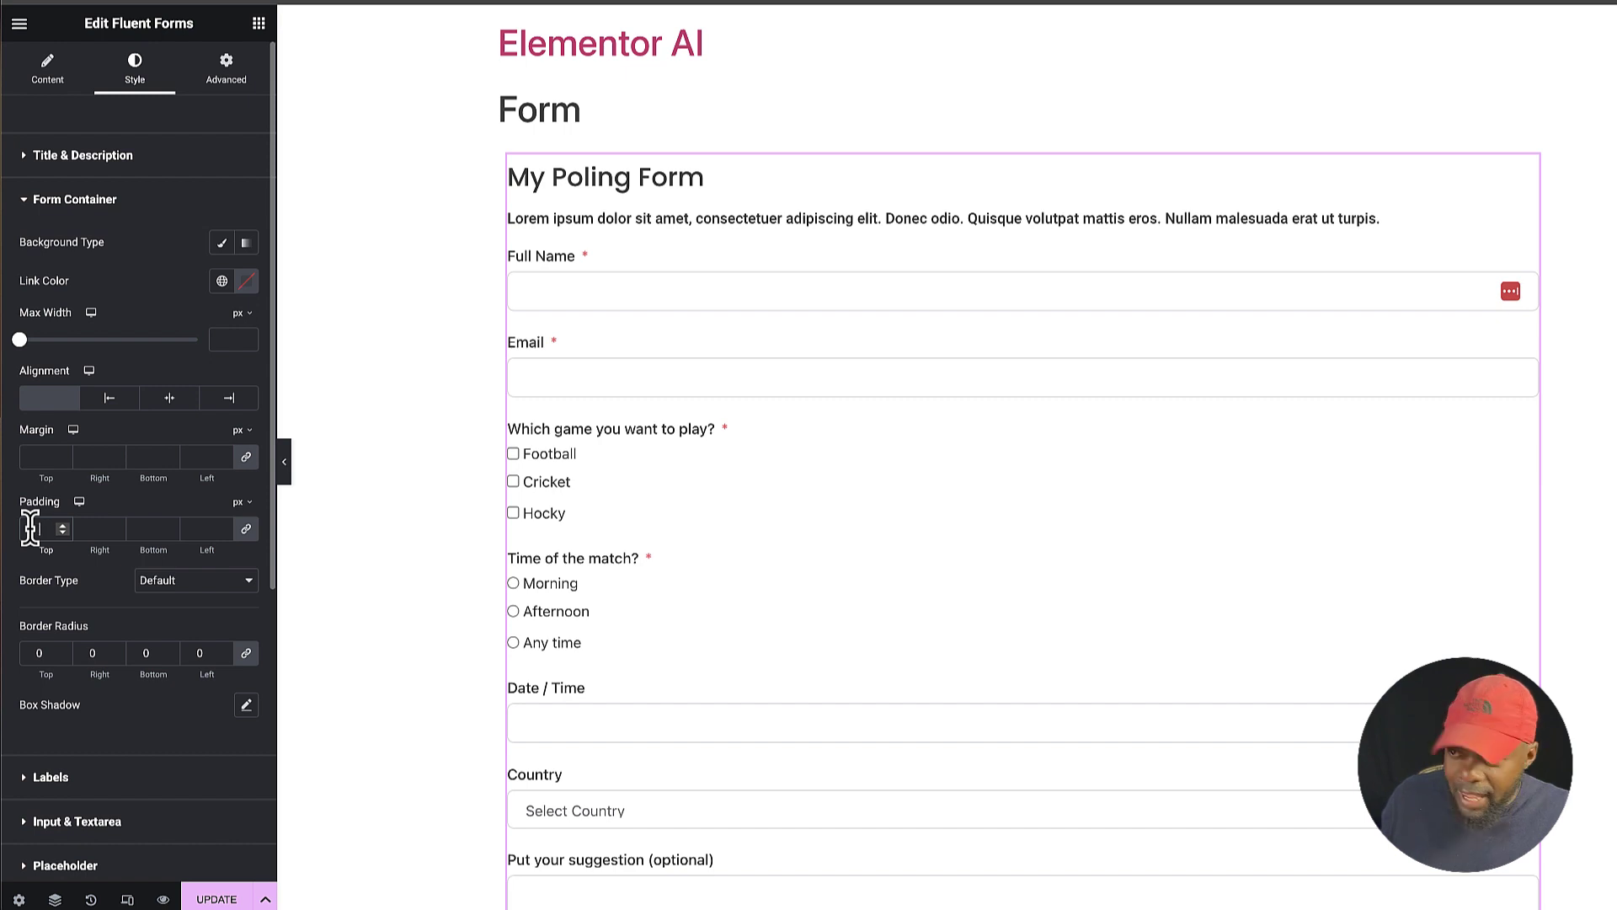
{"action": "left_click", "coordinate": [240, 502]}
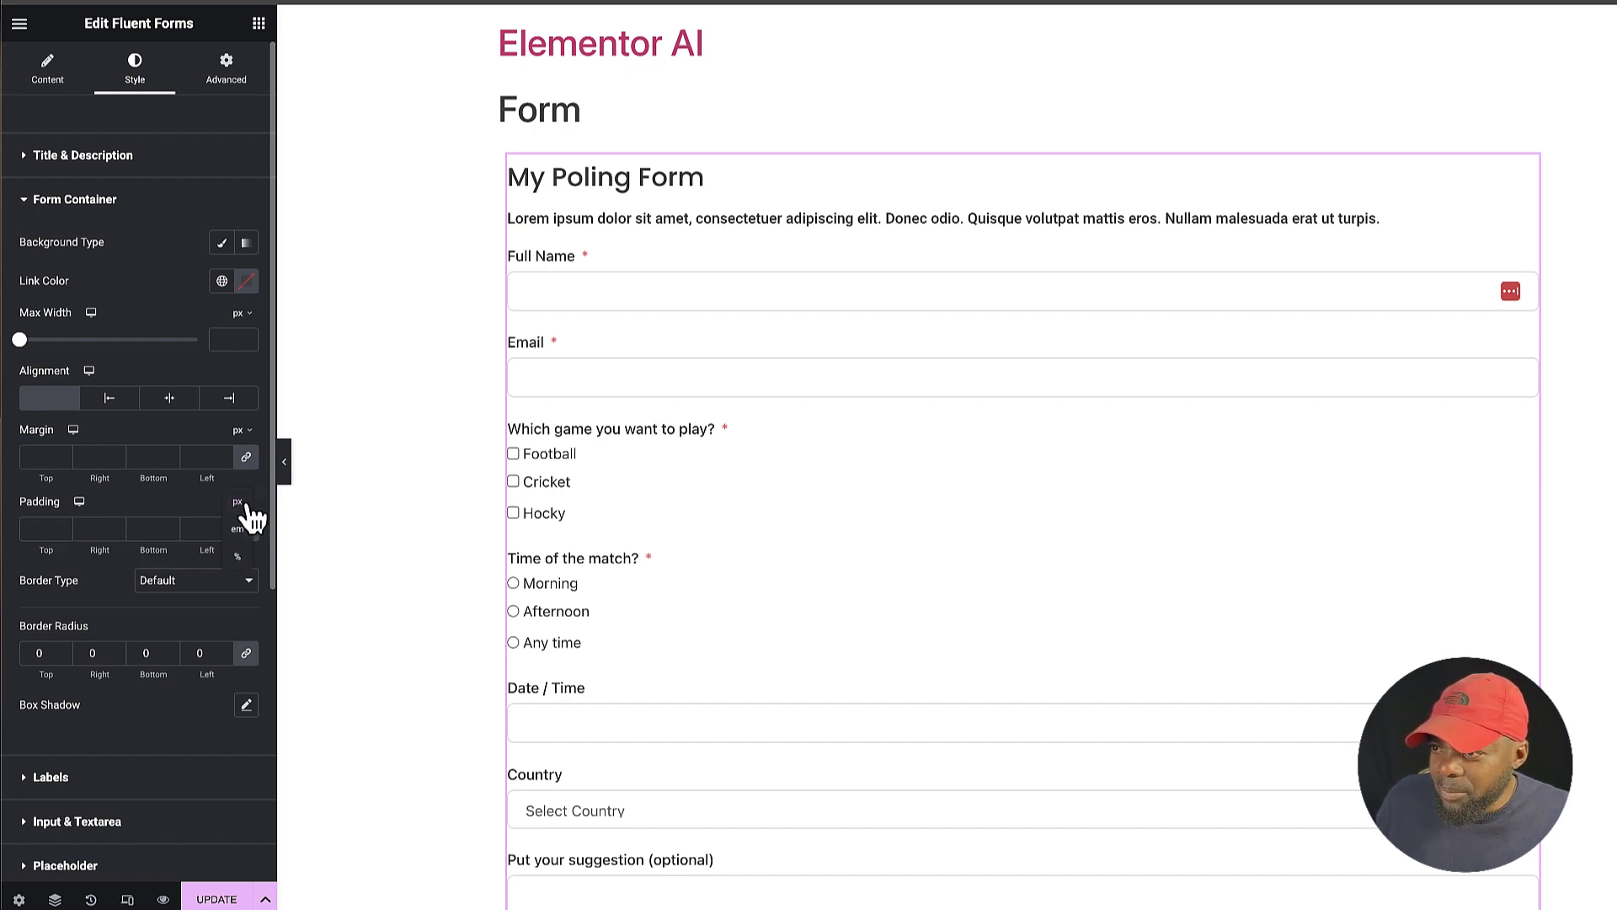
{"action": "left_click", "coordinate": [237, 529]}
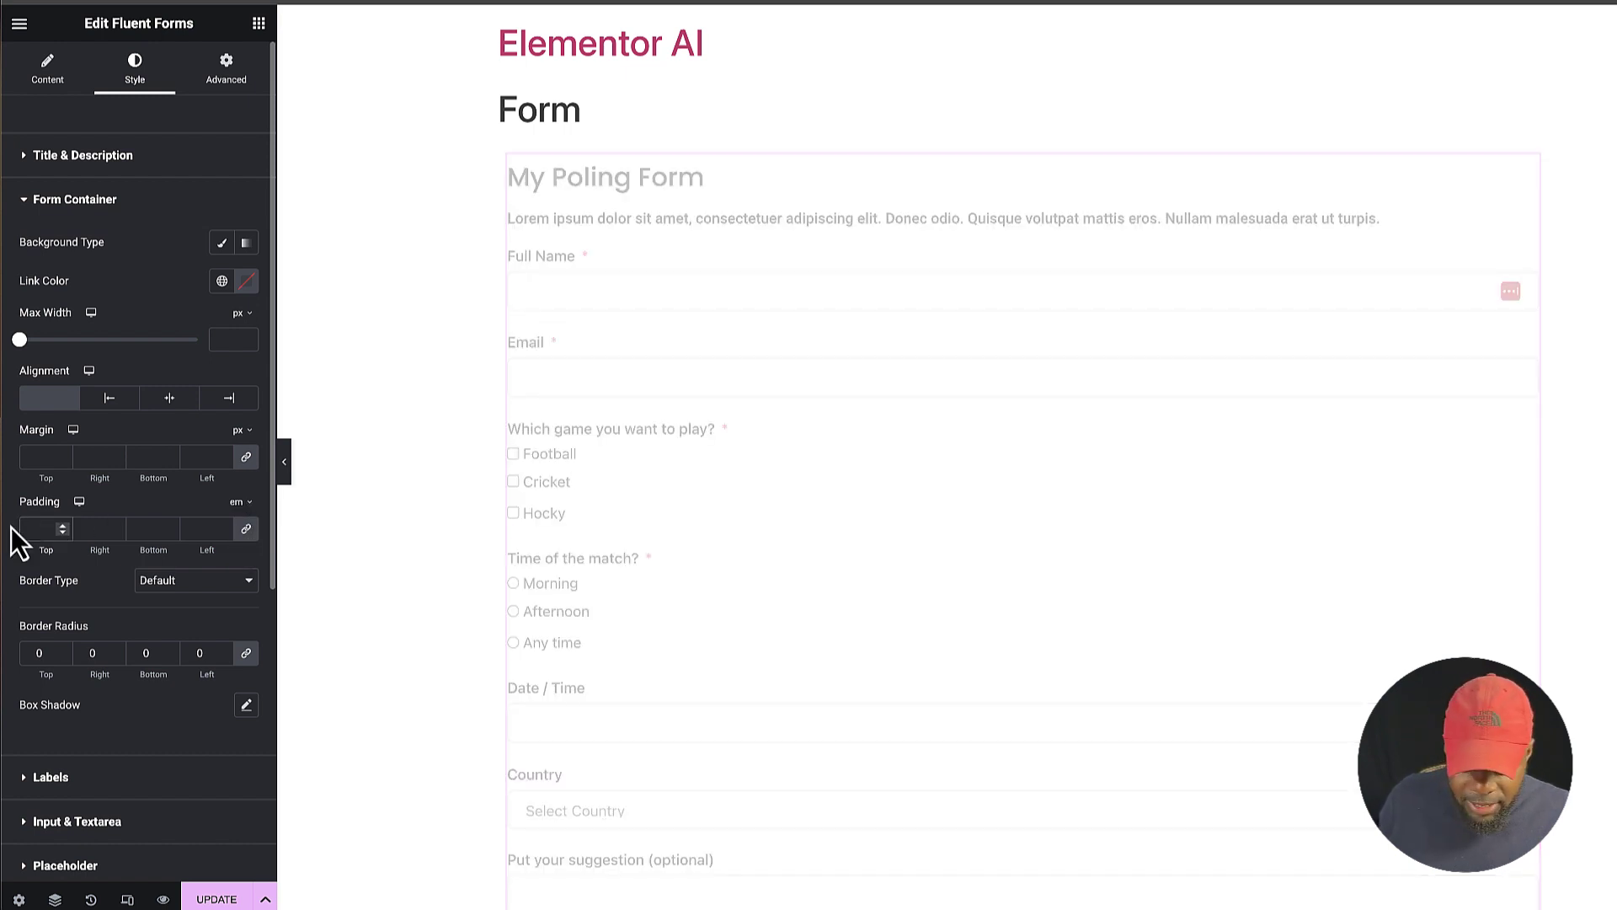
{"action": "type", "text": "2"}
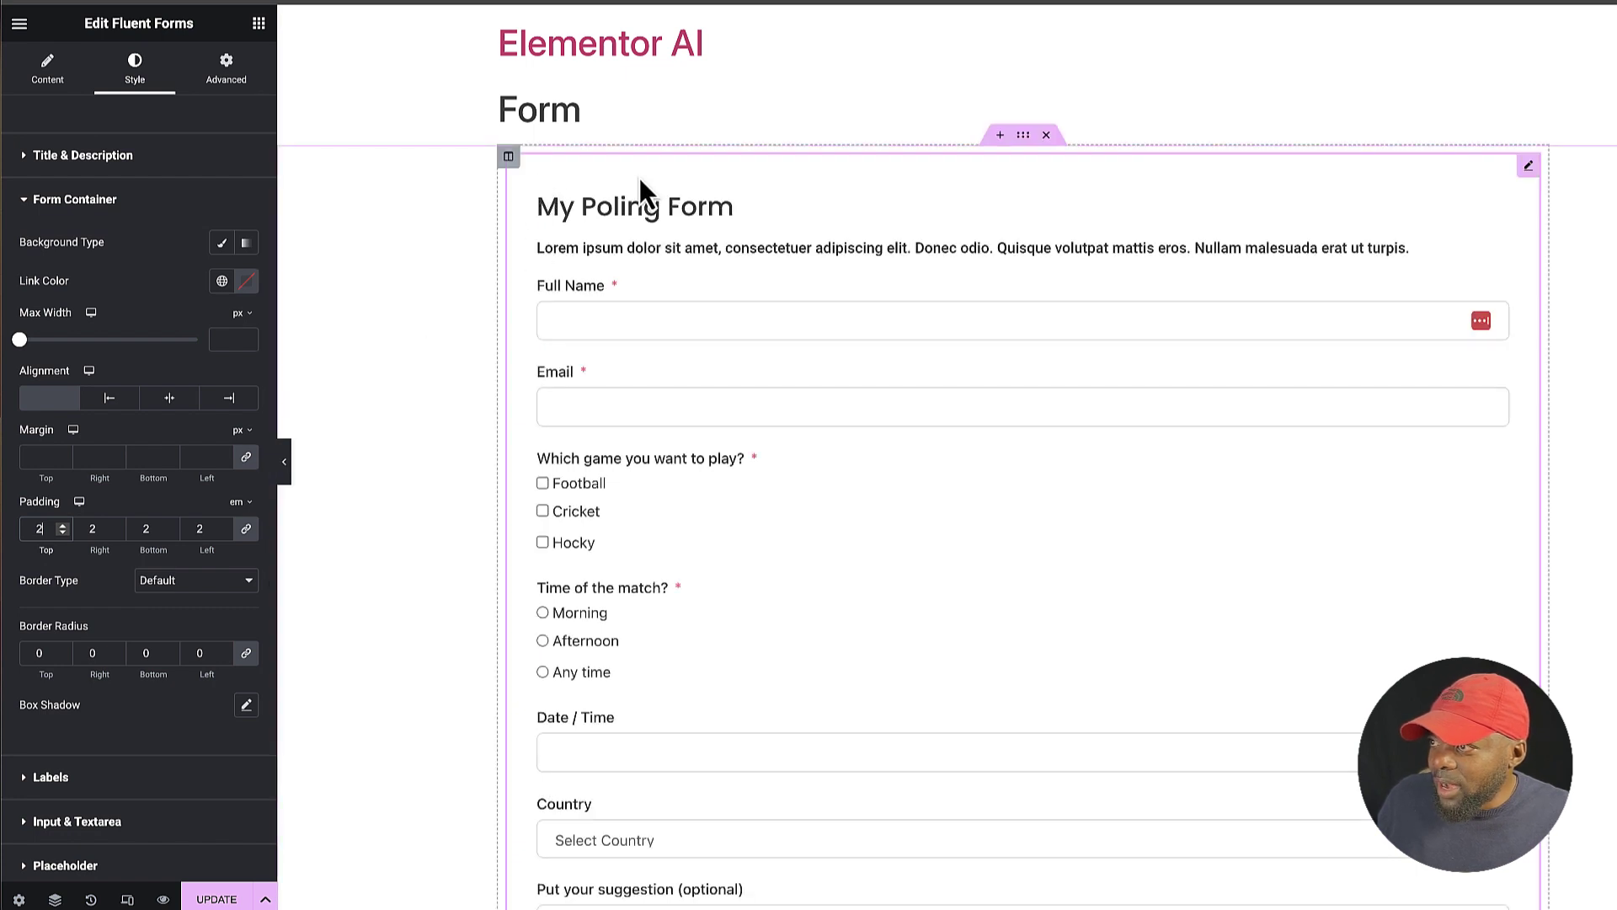
{"action": "left_click", "coordinate": [229, 527]}
{"action": "left_click", "coordinate": [229, 527]}
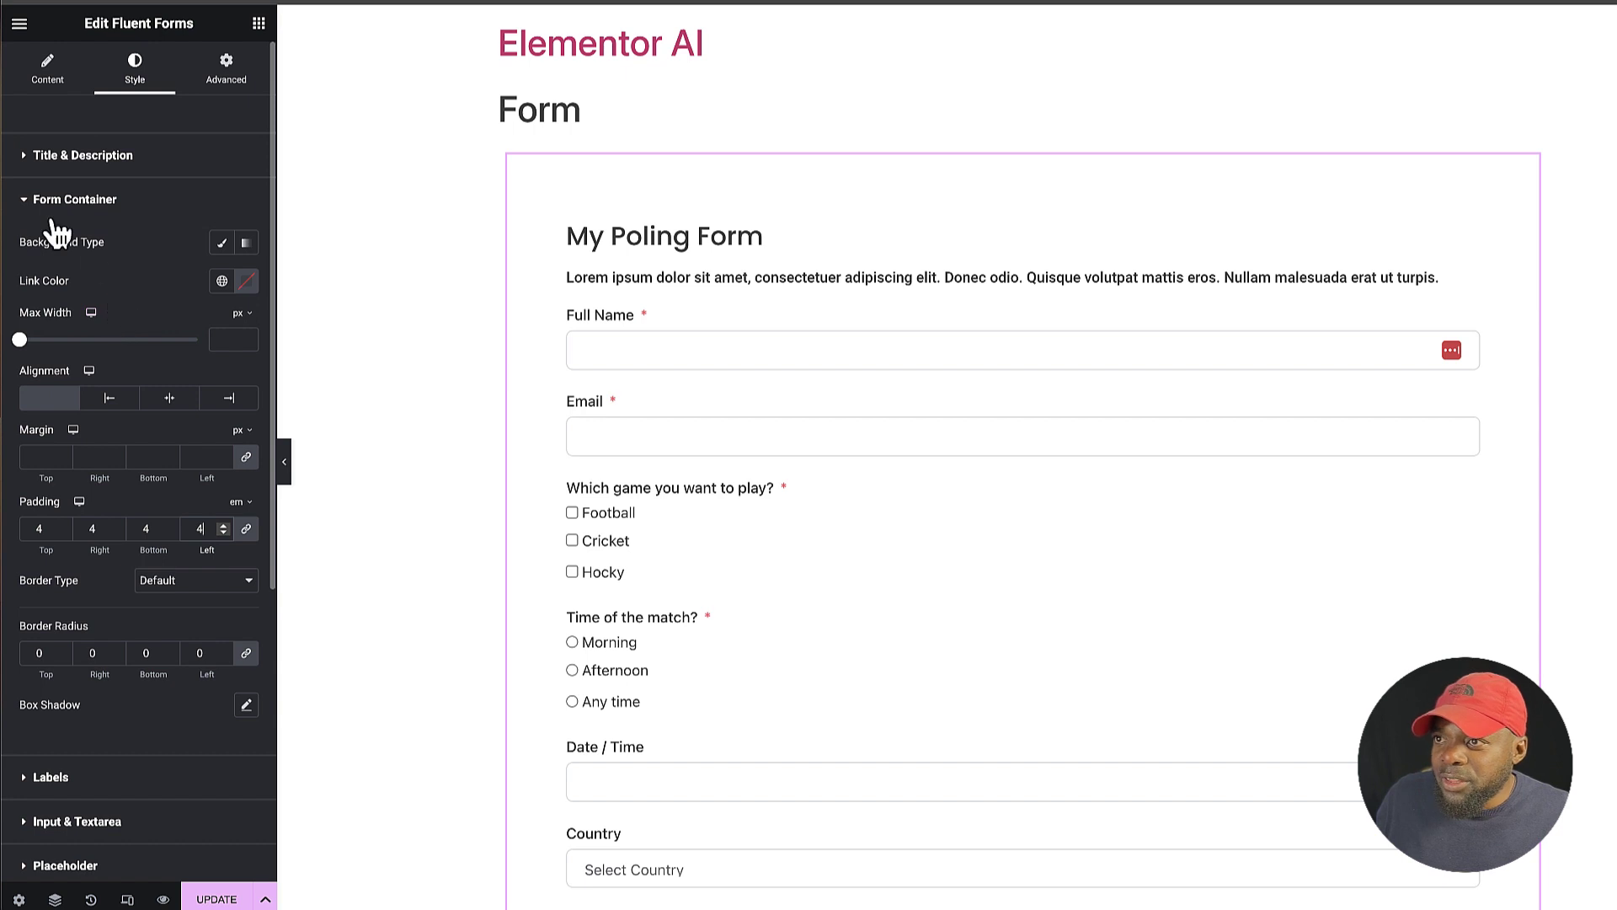
{"action": "left_click", "coordinate": [32, 204]}
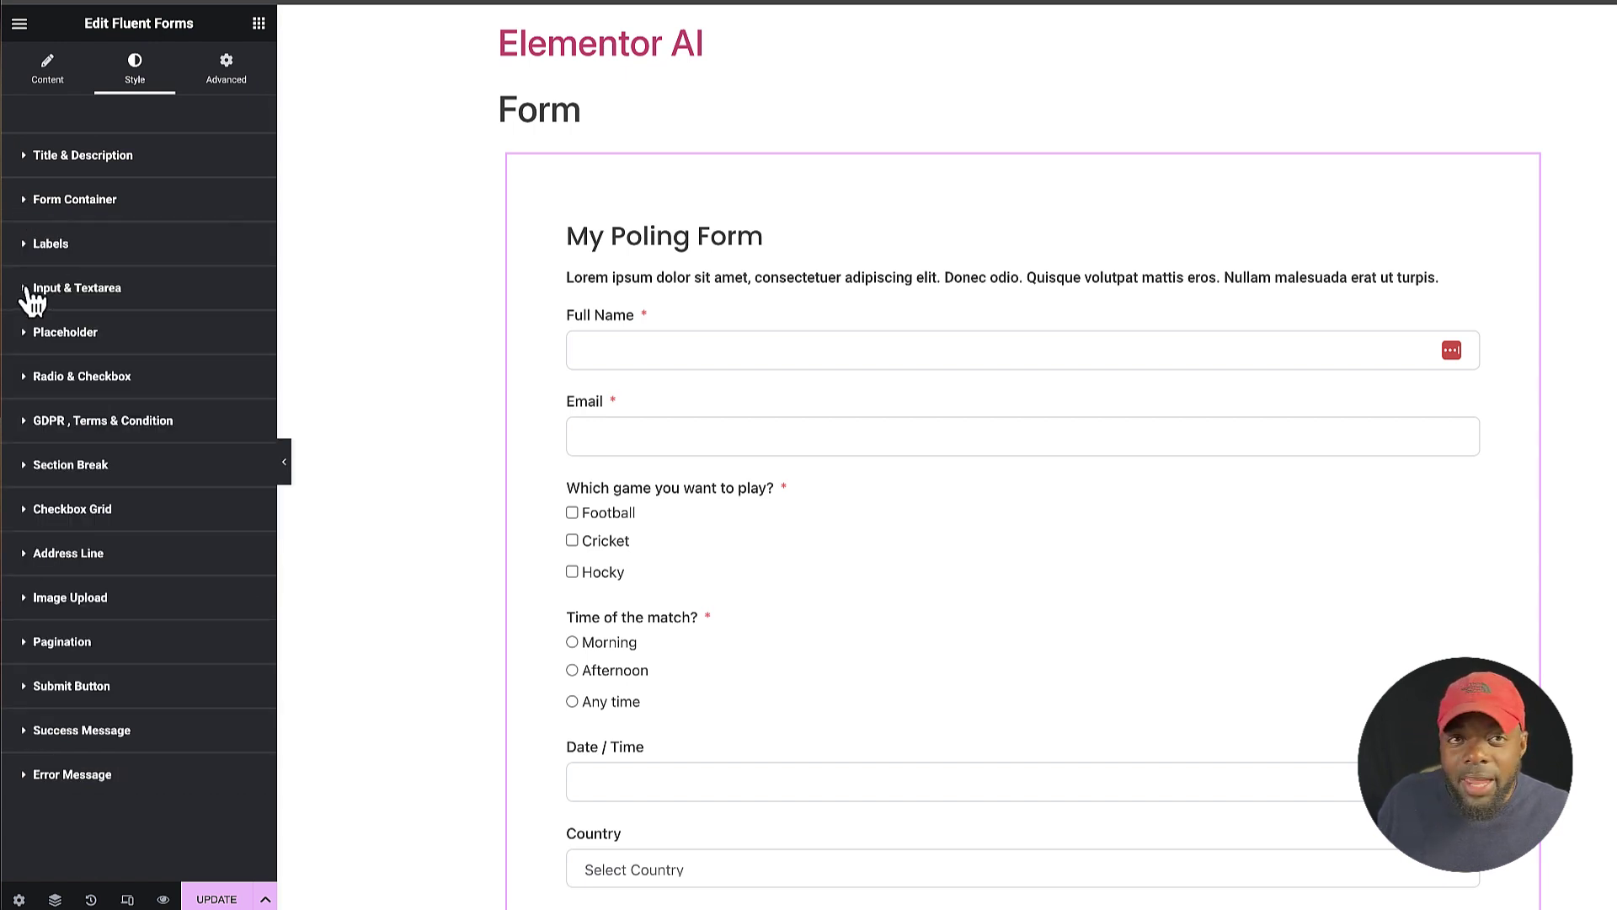
- Give the input and textarea fields a solid 2 px border
{"action": "left_click", "coordinate": [27, 290]}
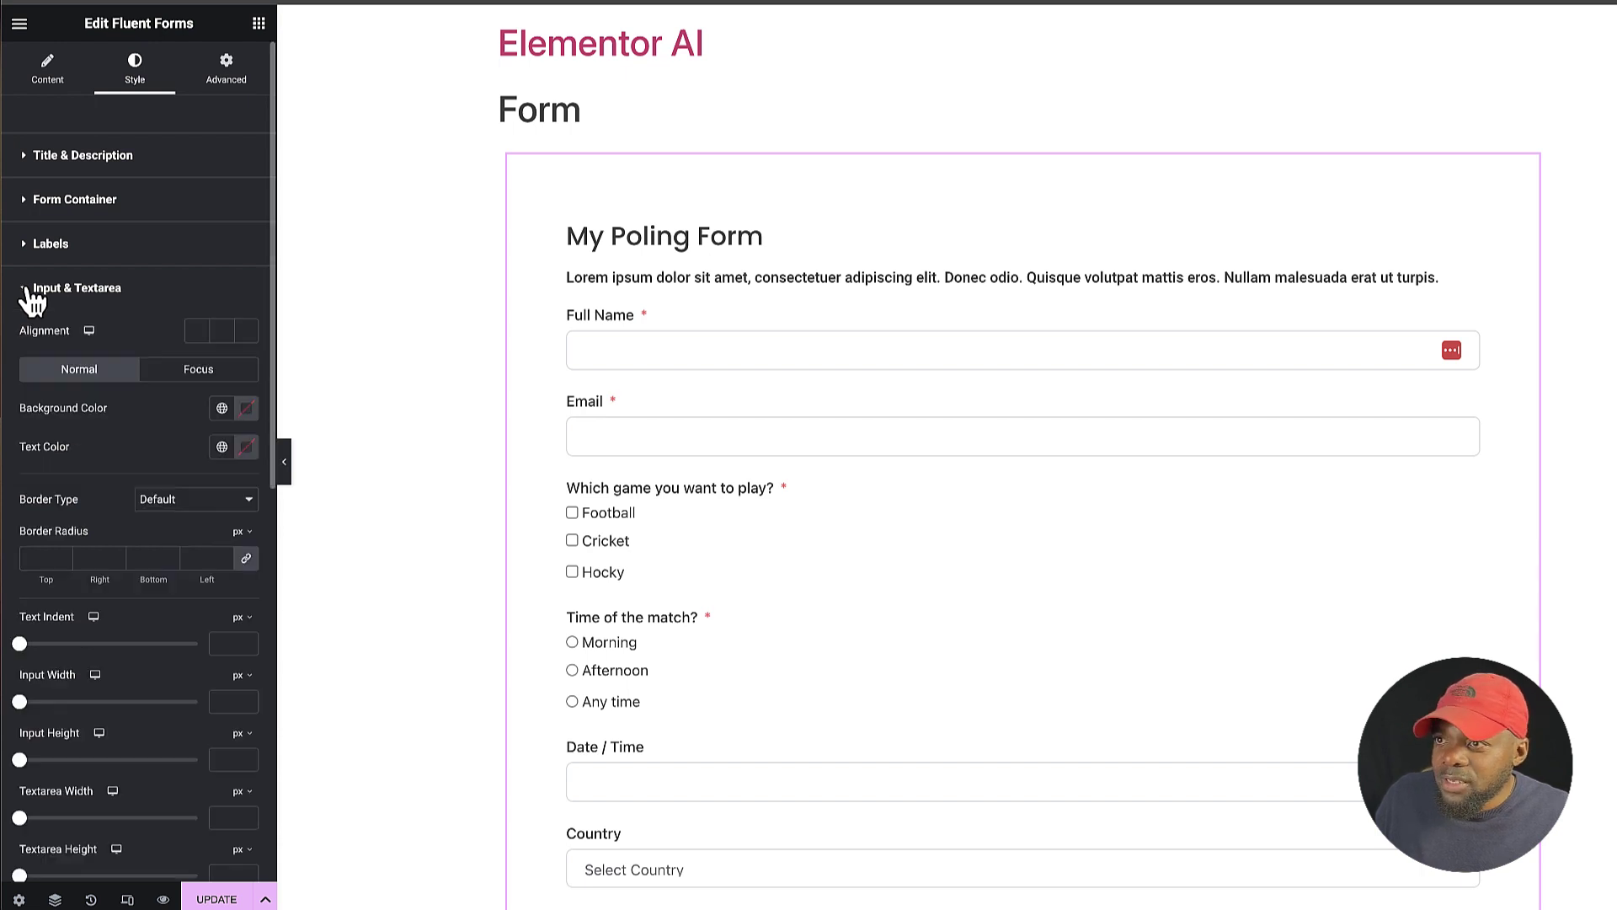
{"action": "left_click", "coordinate": [35, 558]}
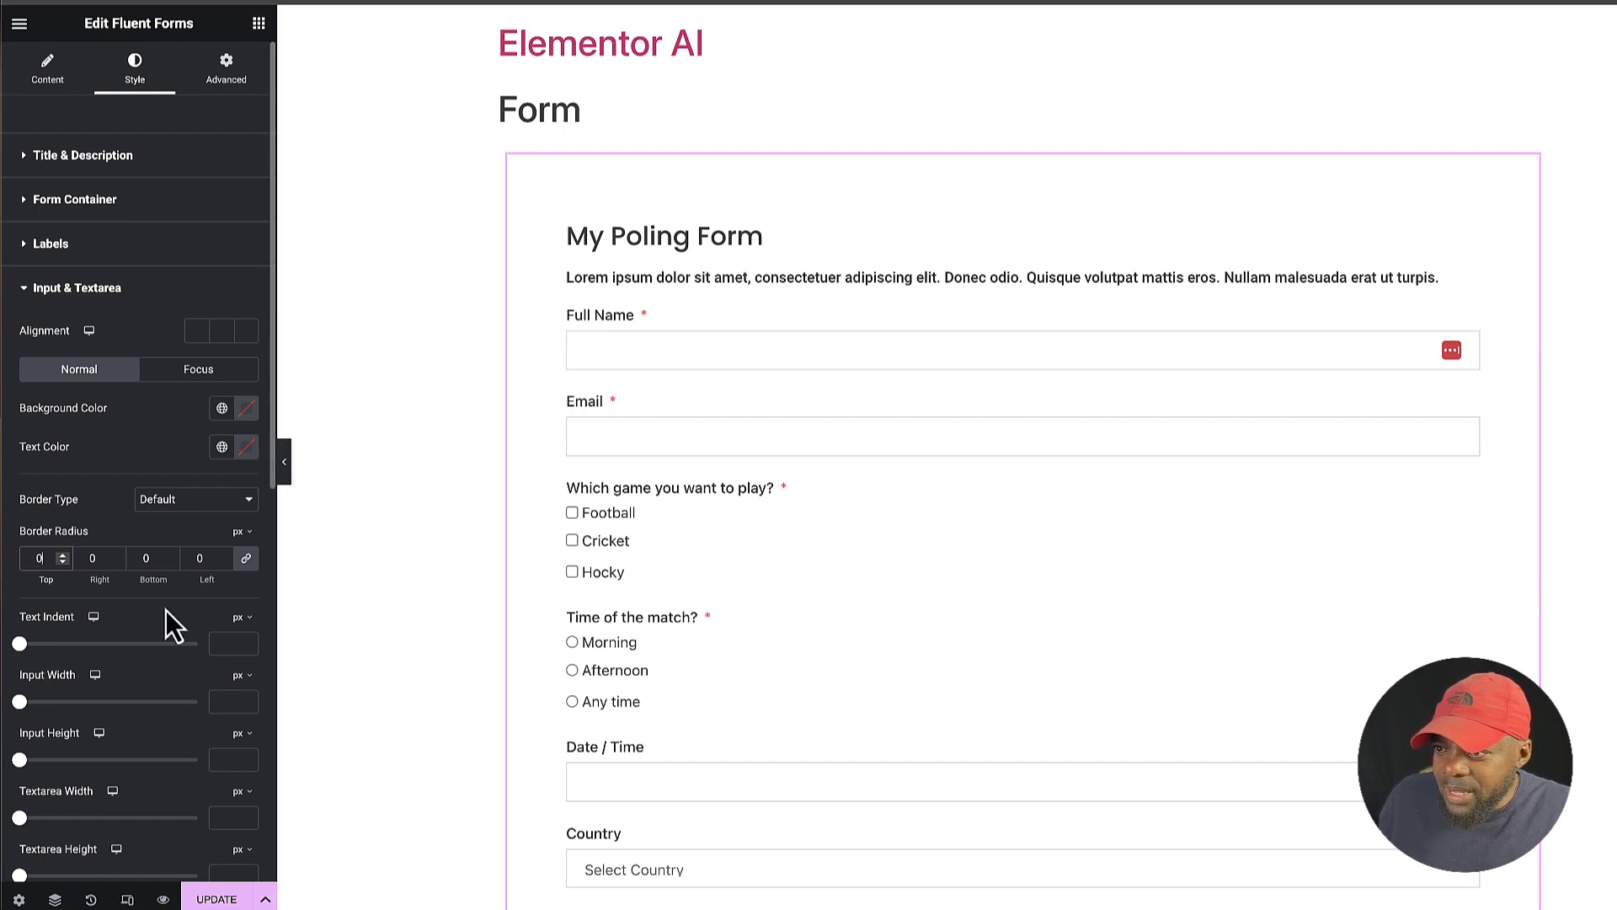
{"action": "scroll", "coordinate": [165, 609], "scroll_direction": "down", "scroll_amount": 1}
{"action": "left_click", "coordinate": [186, 431]}
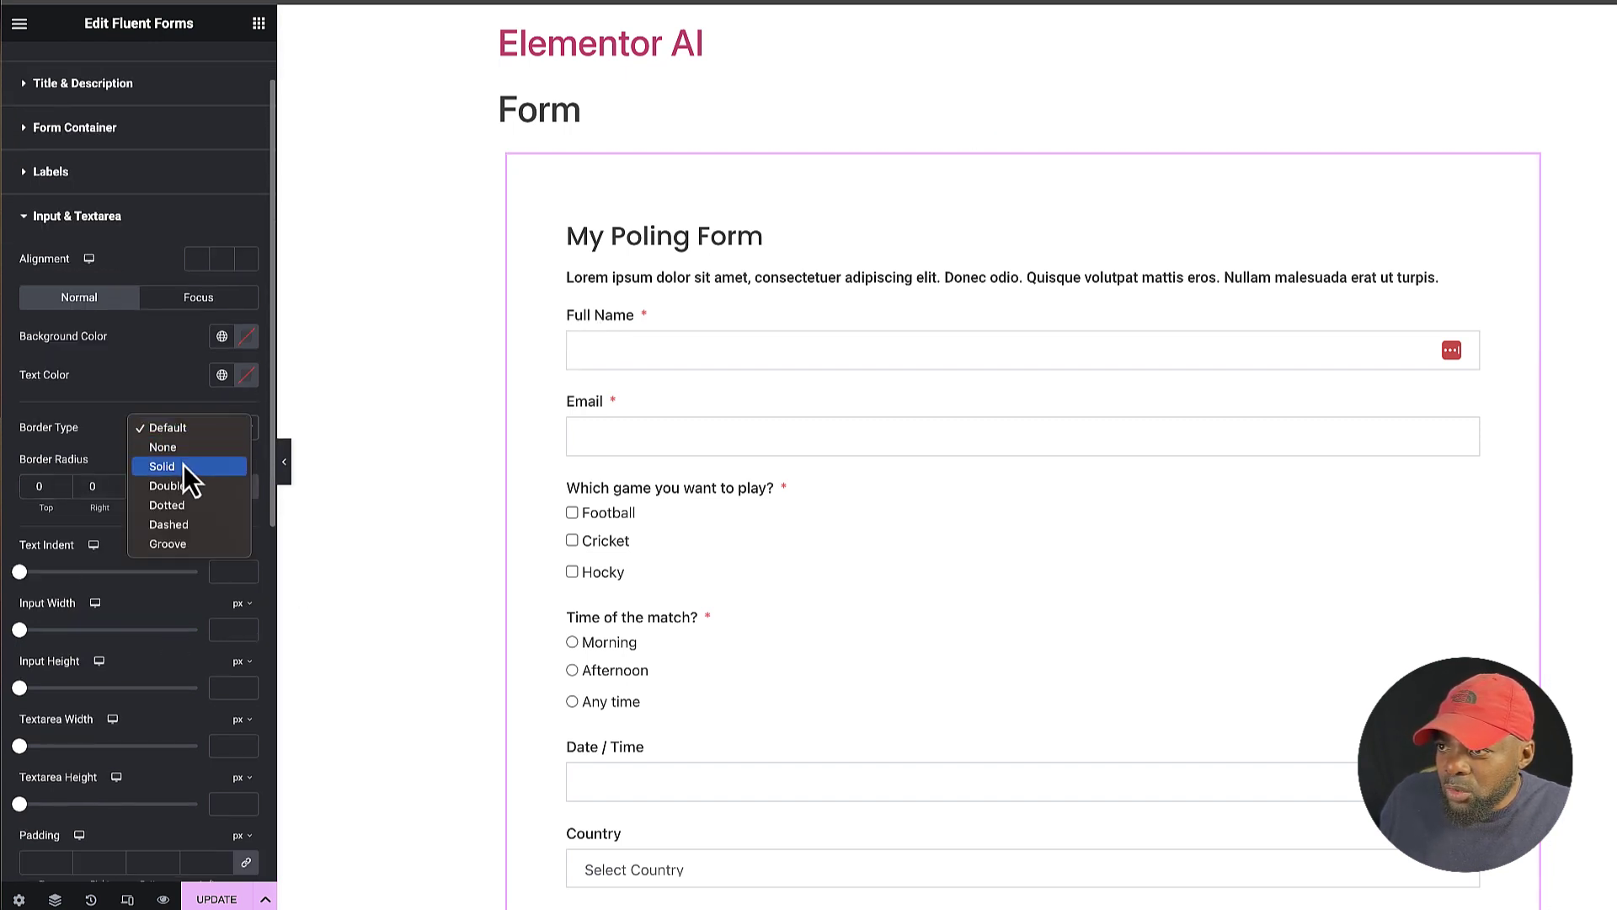
{"action": "left_click", "coordinate": [186, 466]}
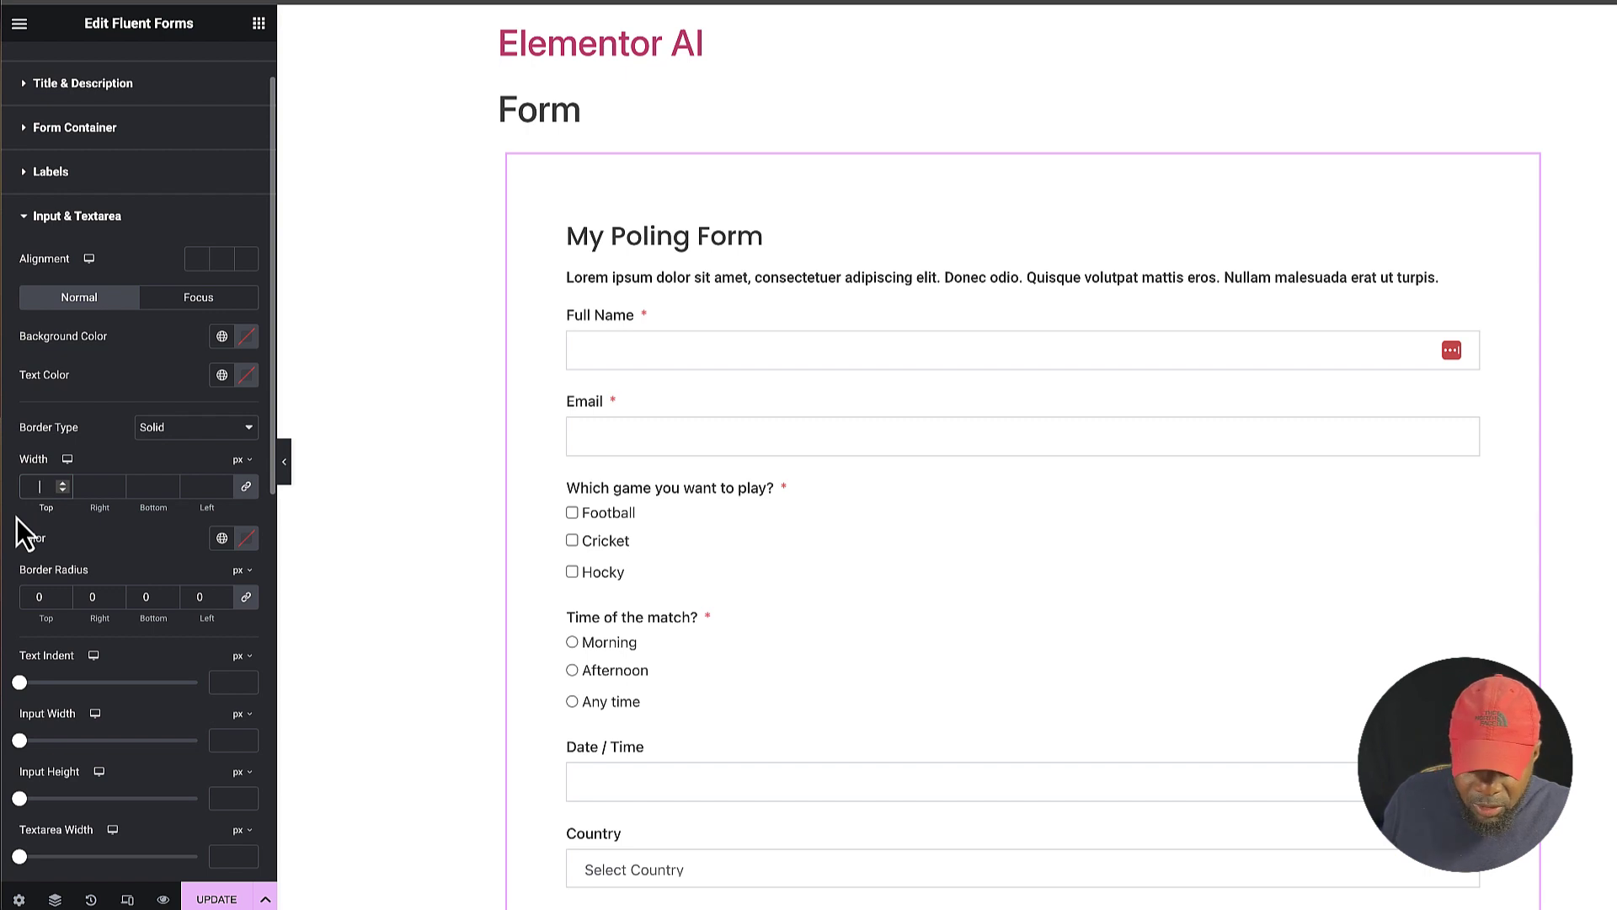
{"action": "type", "text": "2"}
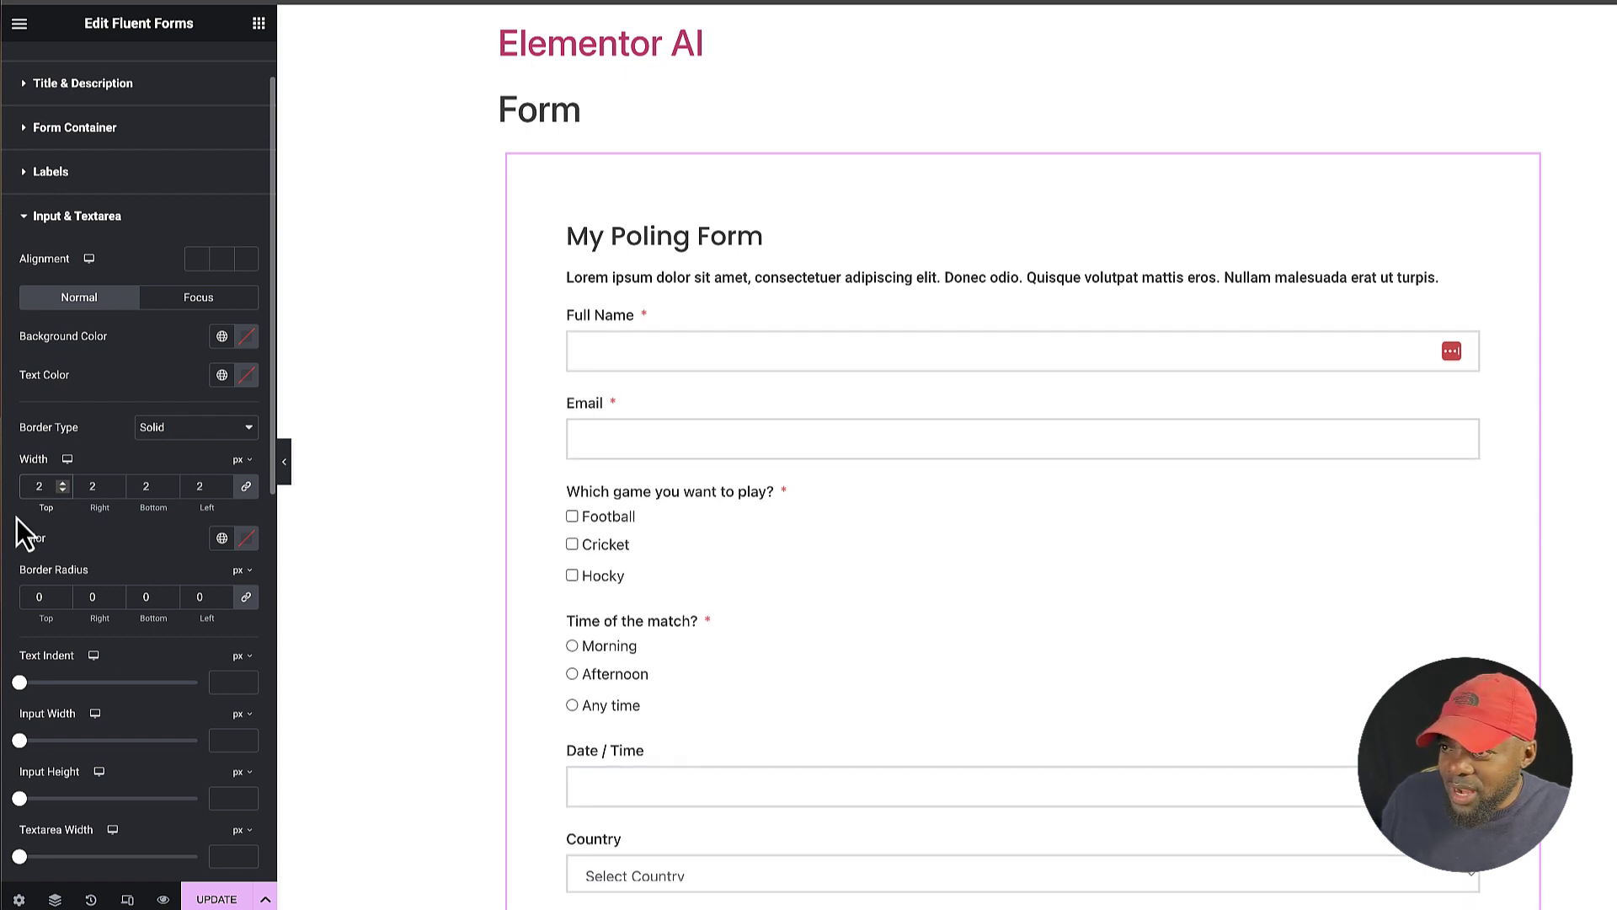
{"action": "left_click", "coordinate": [221, 483]}
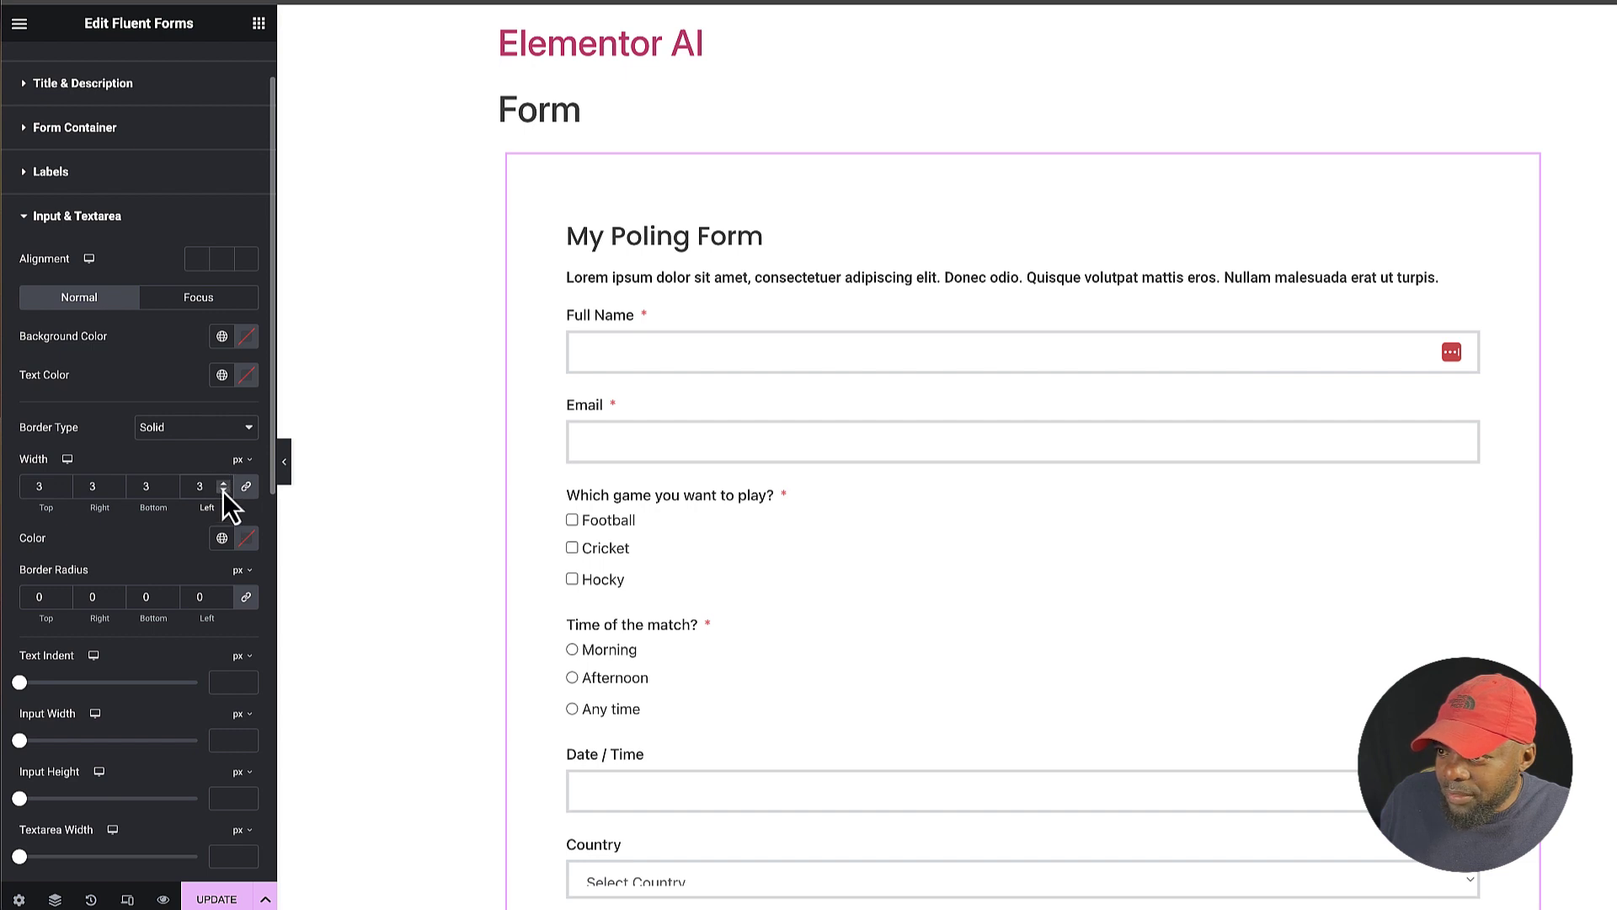
{"action": "left_click", "coordinate": [222, 492]}
- Set the input fields' typography font family to Poppins
{"action": "scroll", "coordinate": [140, 602], "scroll_direction": "down", "scroll_amount": 3}
{"action": "left_click", "coordinate": [25, 709]}
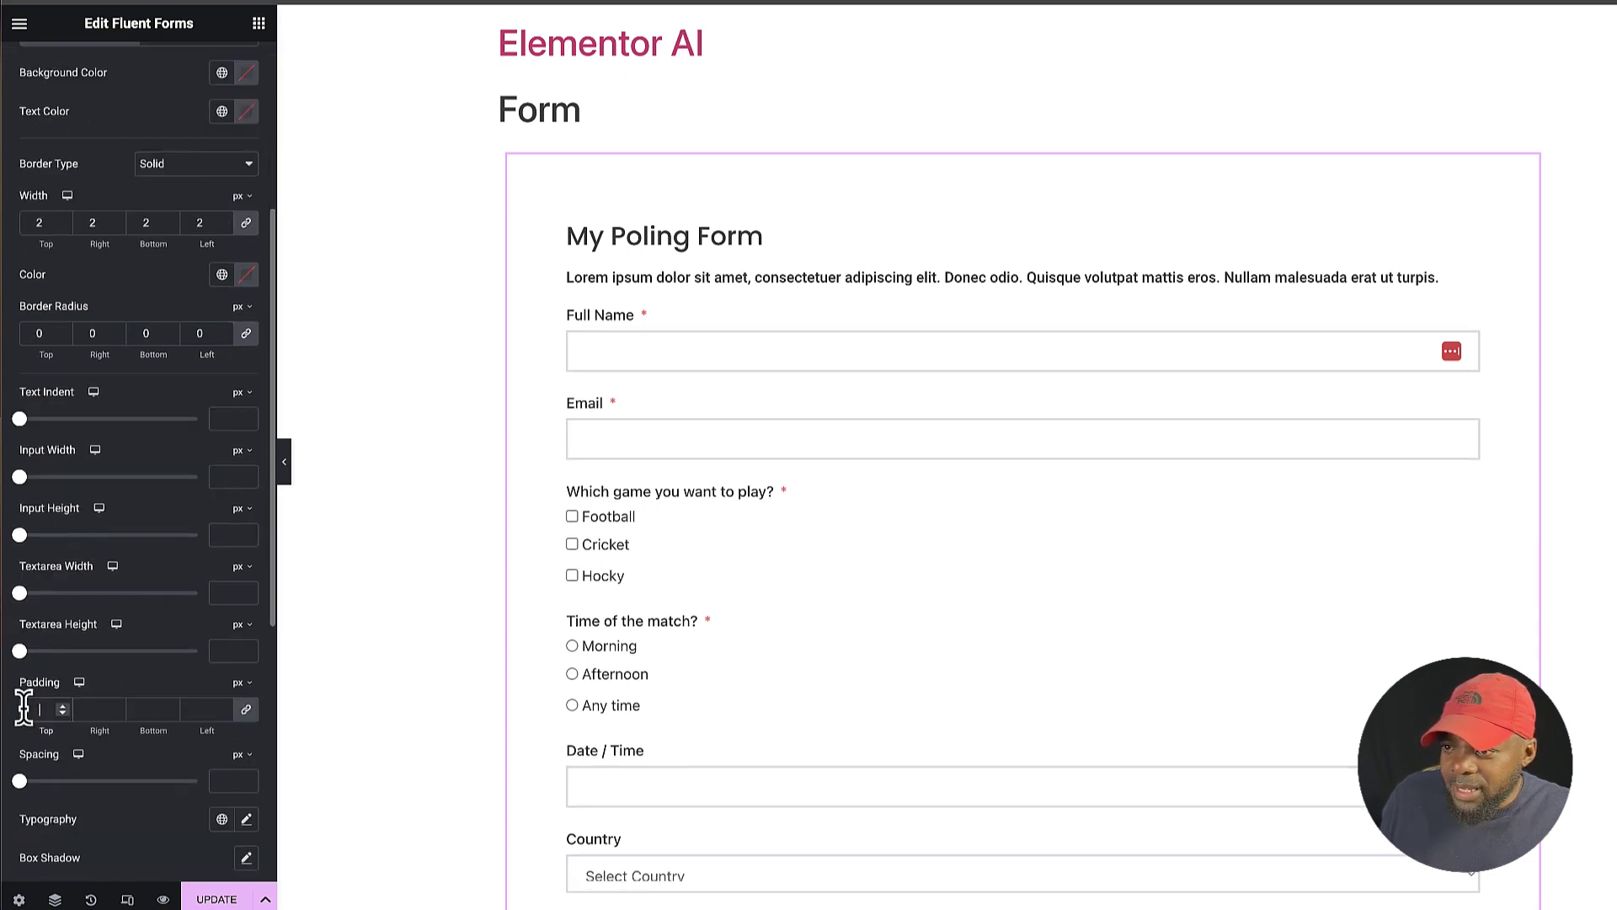
{"action": "scroll", "coordinate": [24, 707], "scroll_direction": "down", "scroll_amount": 2}
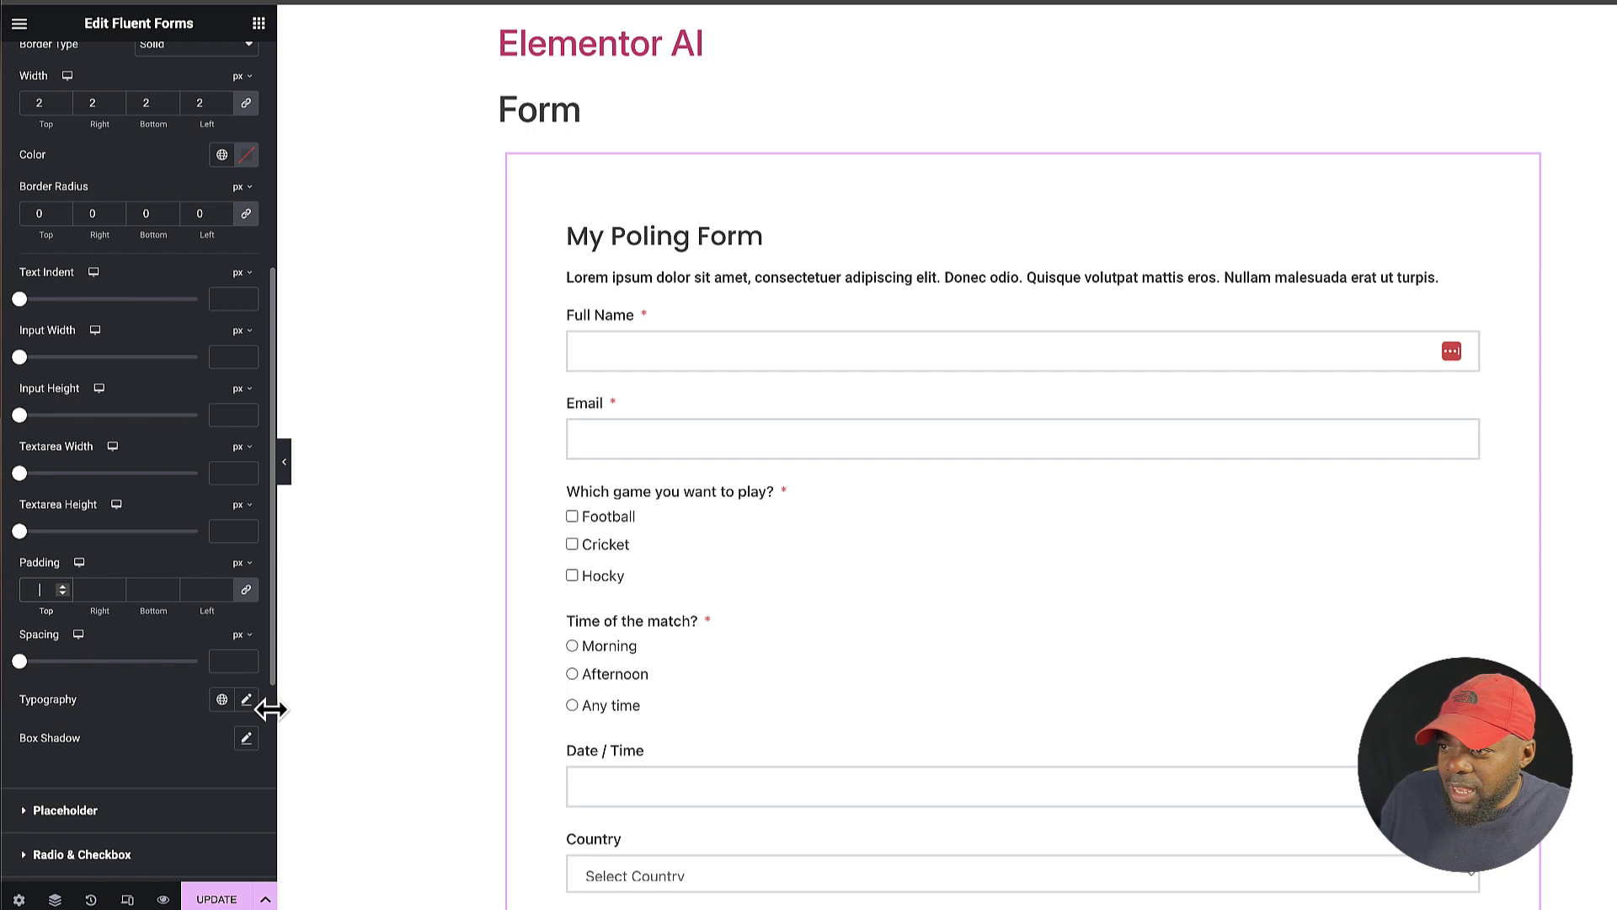
{"action": "left_click", "coordinate": [247, 700]}
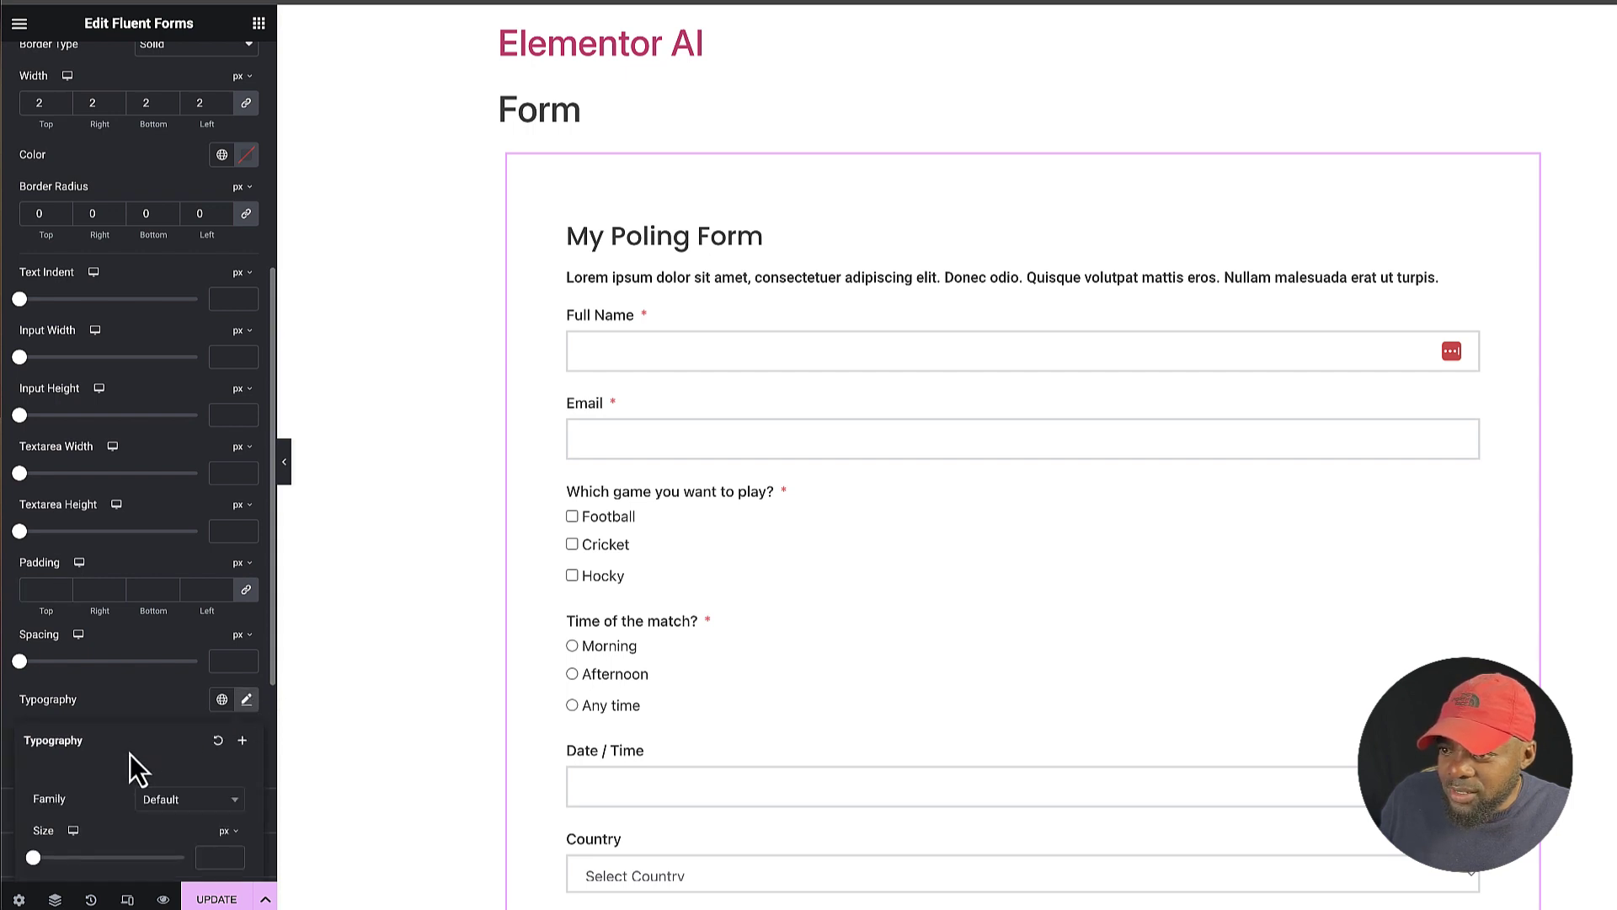
{"action": "scroll", "coordinate": [185, 767], "scroll_direction": "down", "scroll_amount": 3}
{"action": "left_click", "coordinate": [189, 664]}
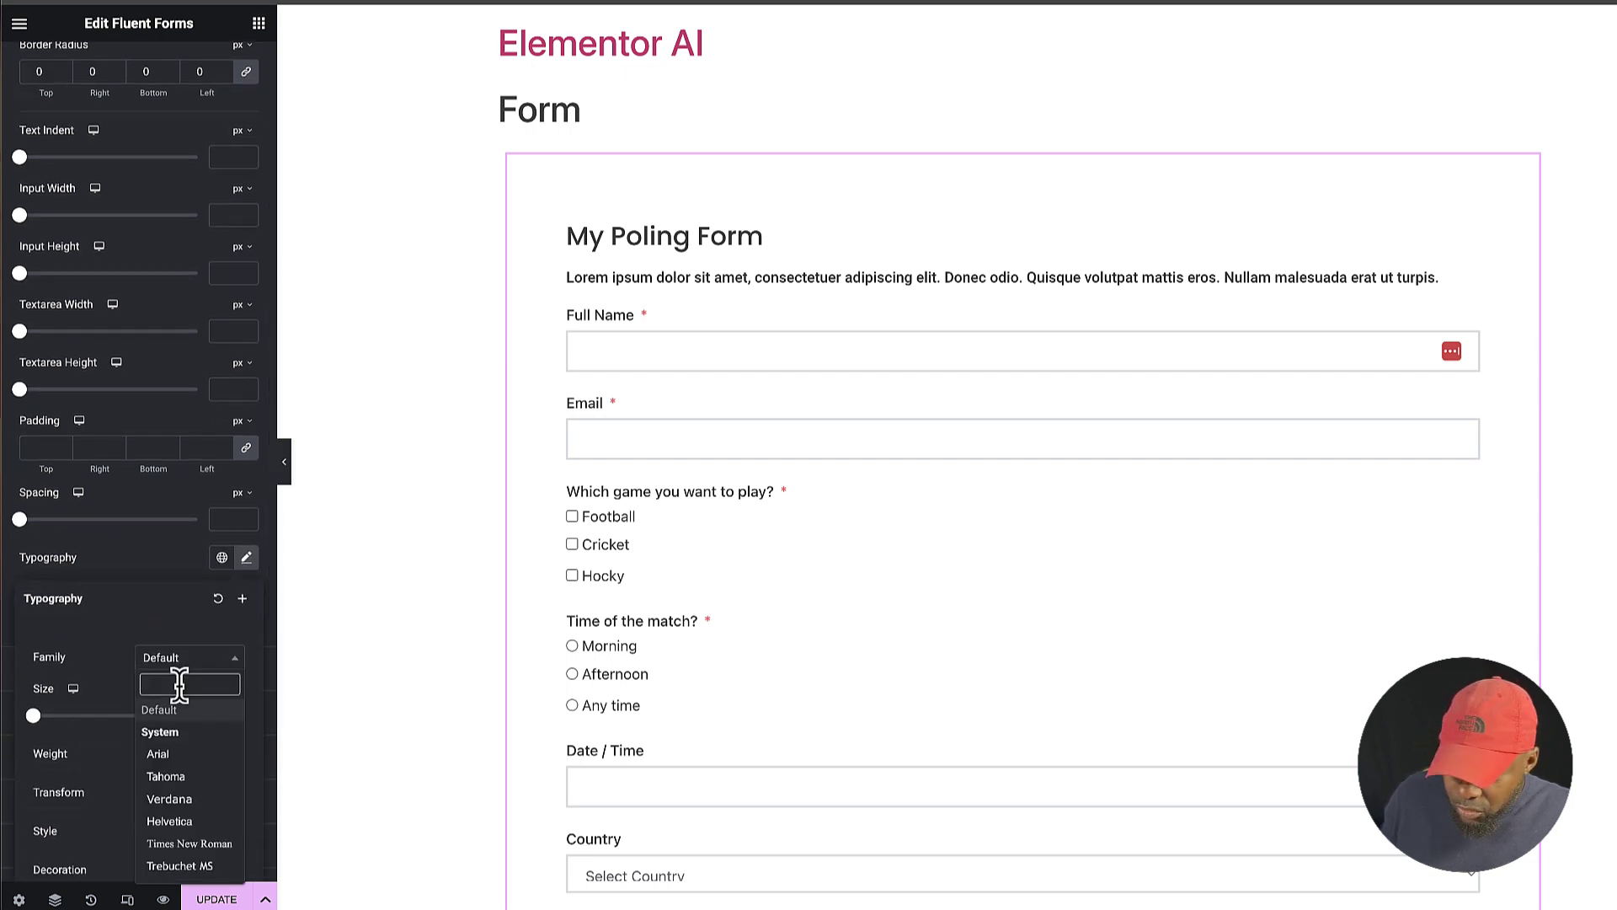
{"action": "type", "text": "popp"}
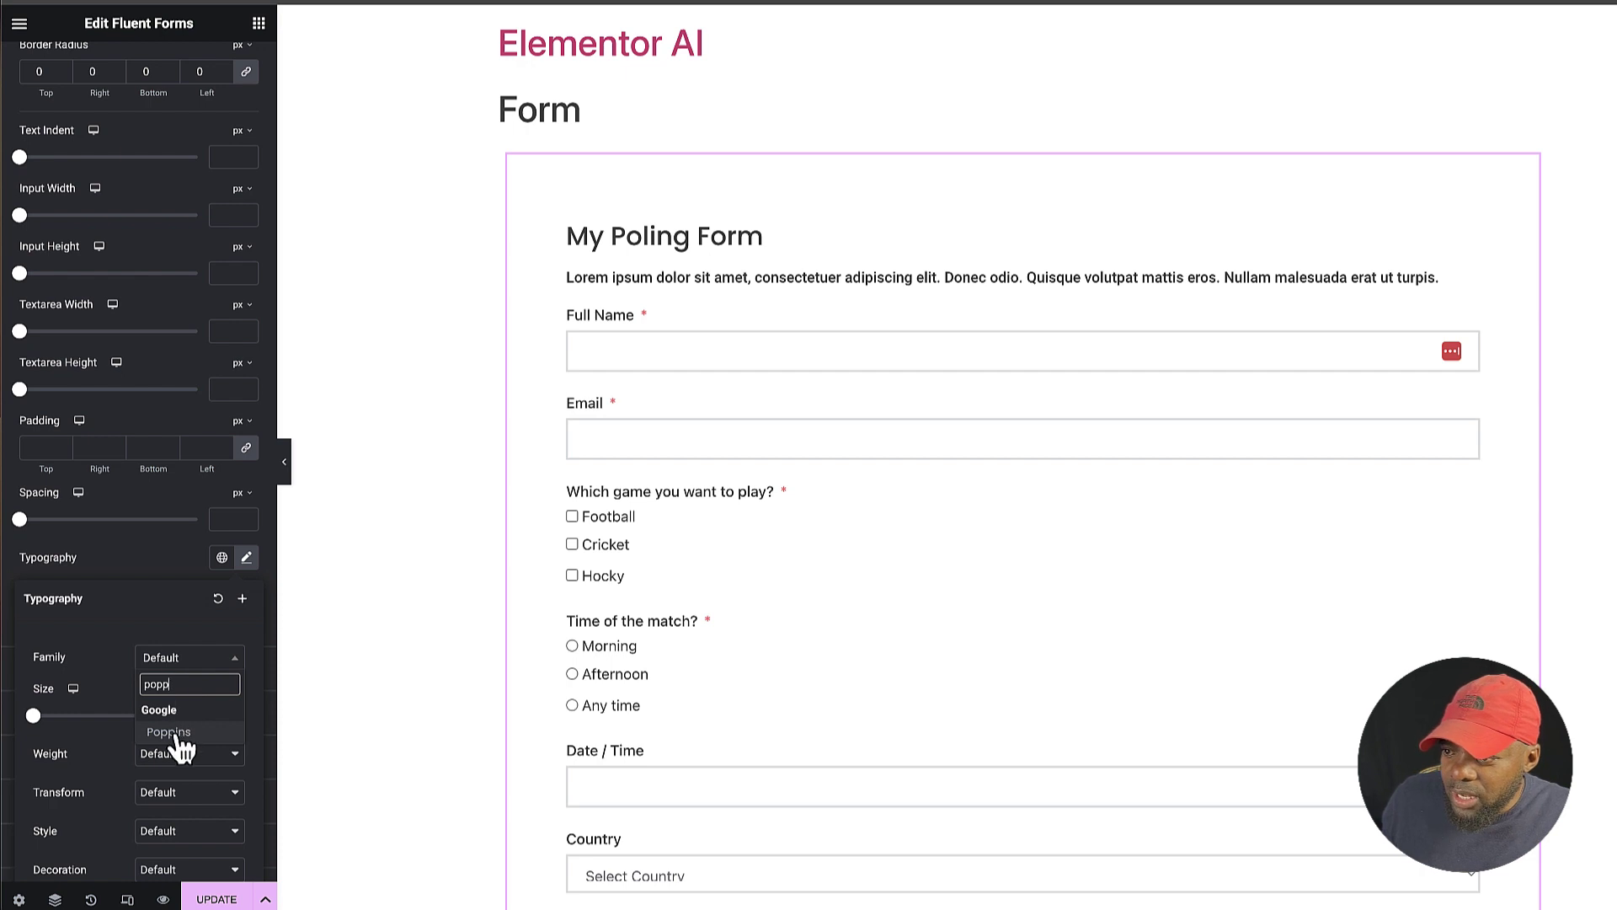
{"action": "left_click", "coordinate": [169, 732]}
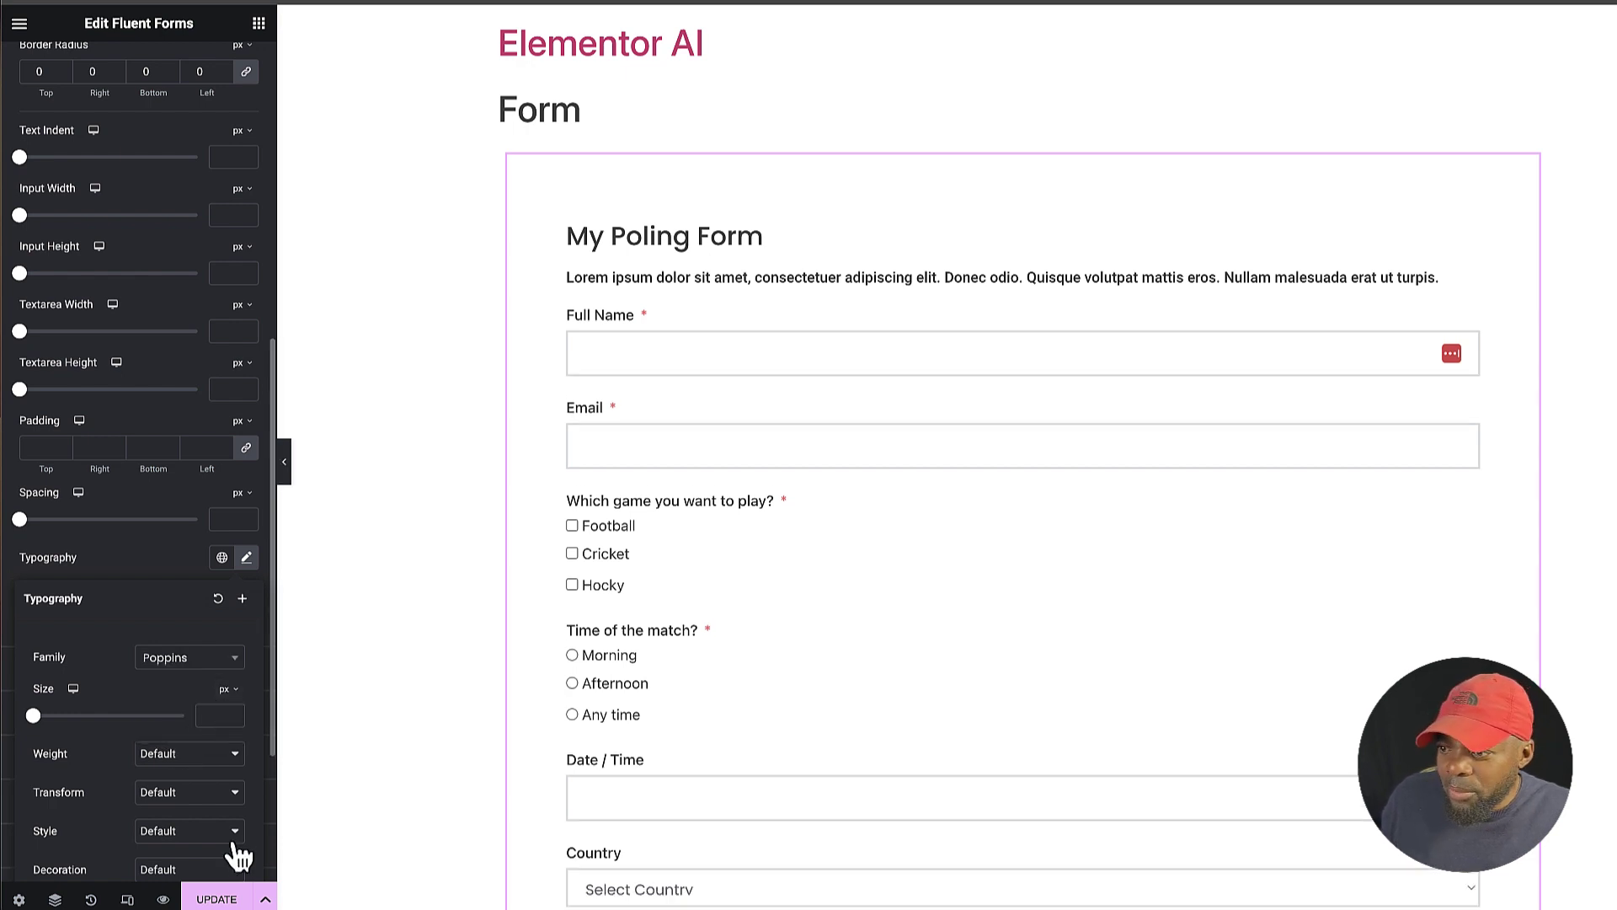
{"action": "scroll", "coordinate": [184, 720], "scroll_direction": "down", "scroll_amount": 3}
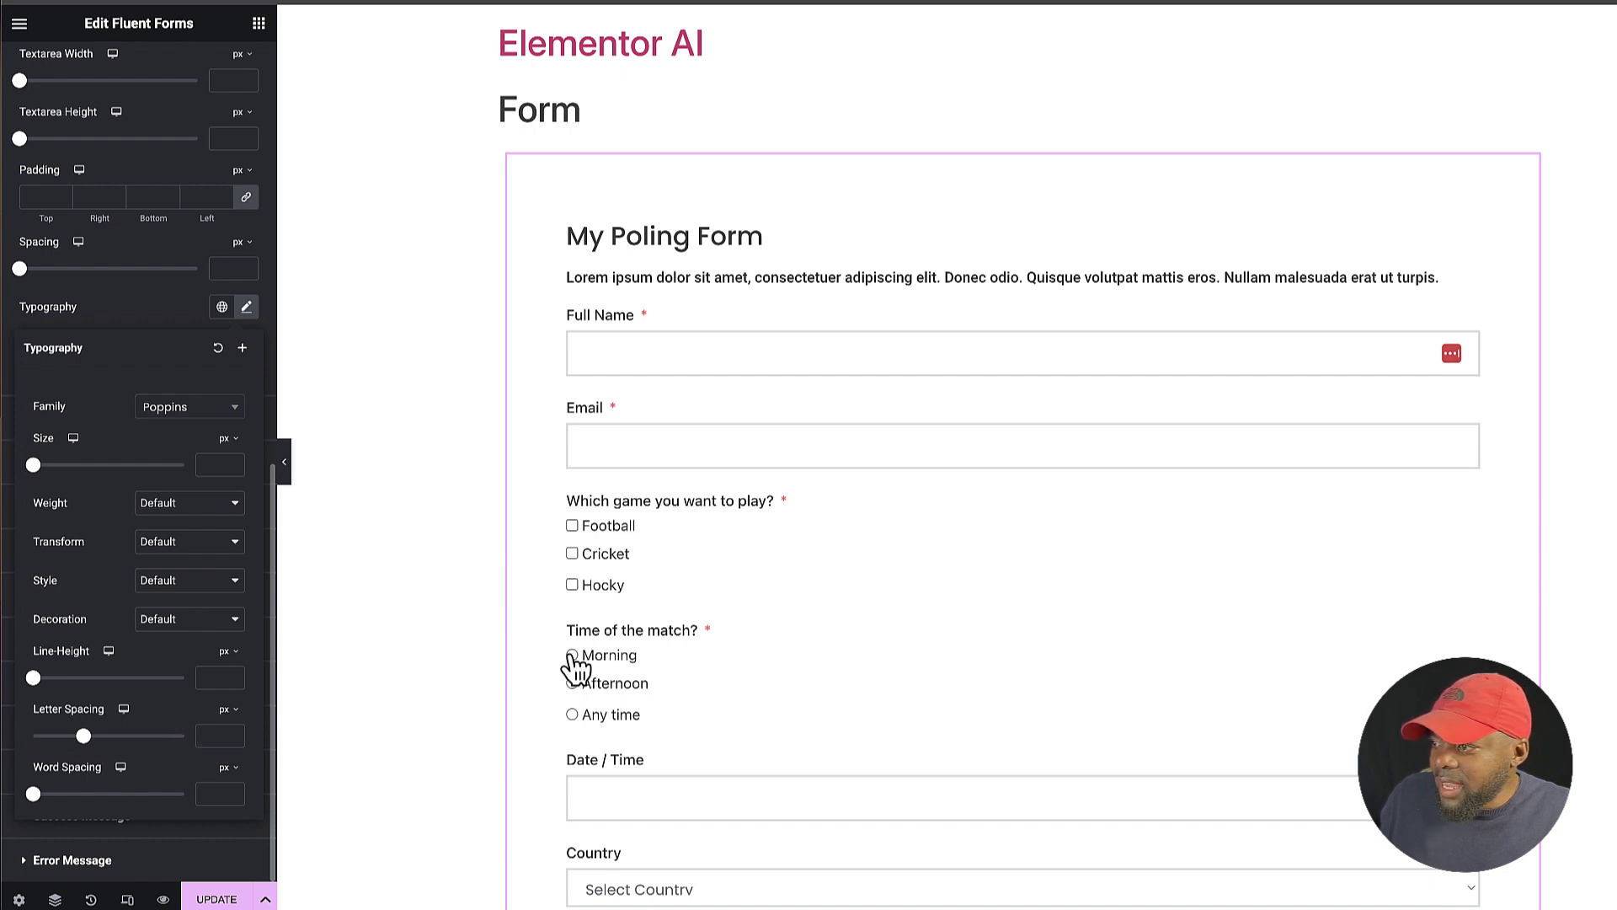
- Give the form widget a classic light grey #F1F1F1 background under Advanced settings
{"action": "left_click", "coordinate": [636, 528]}
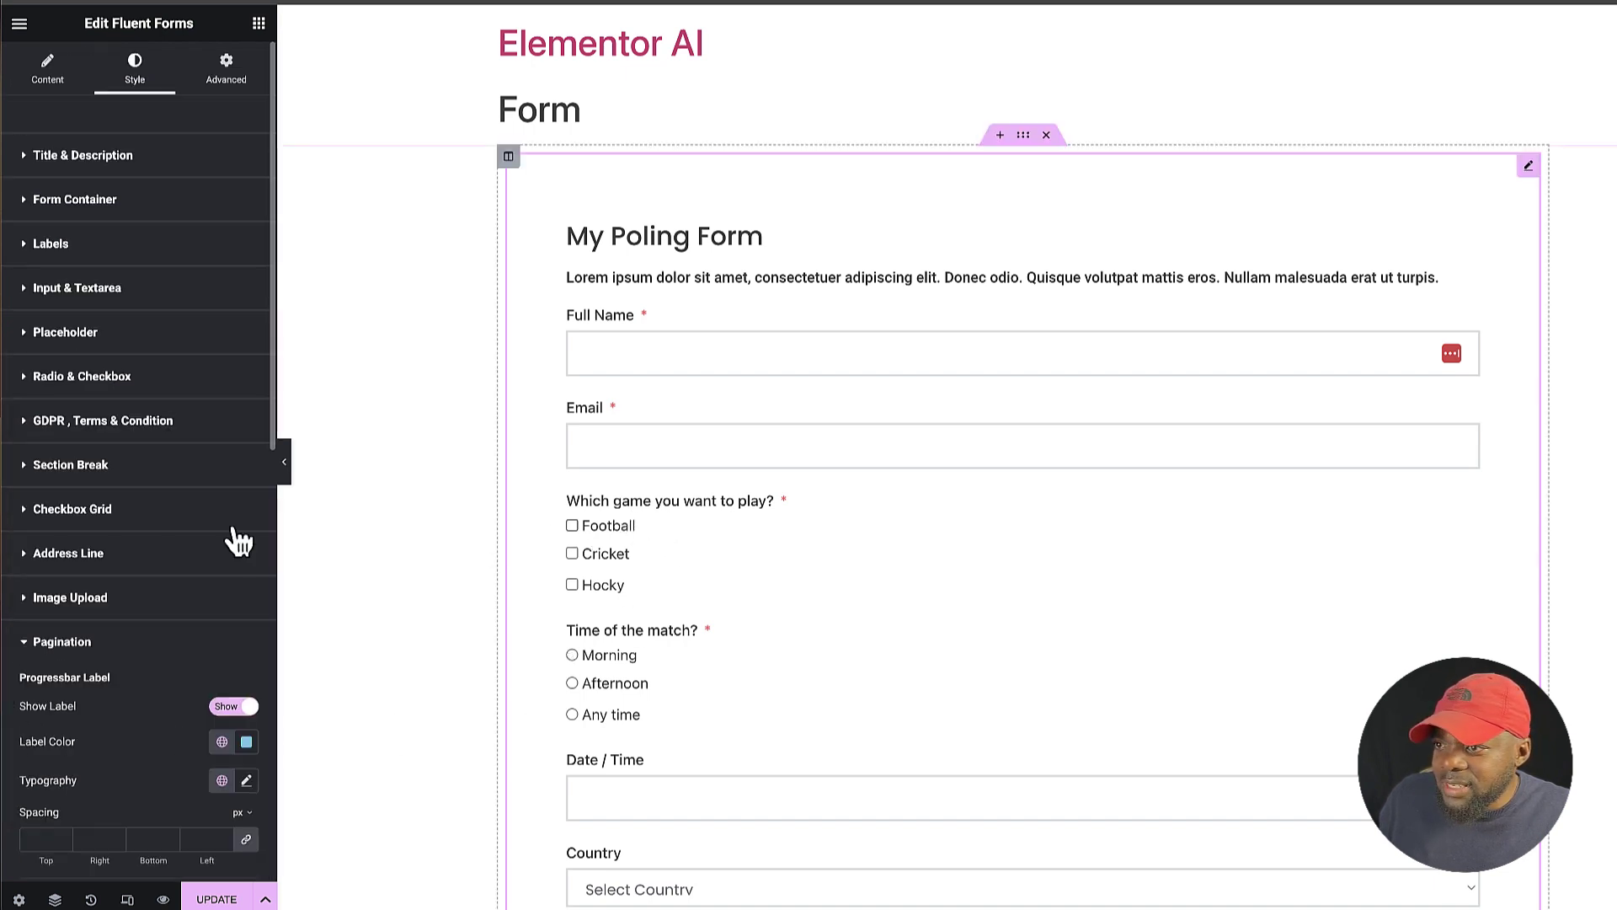
{"action": "left_click", "coordinate": [30, 644]}
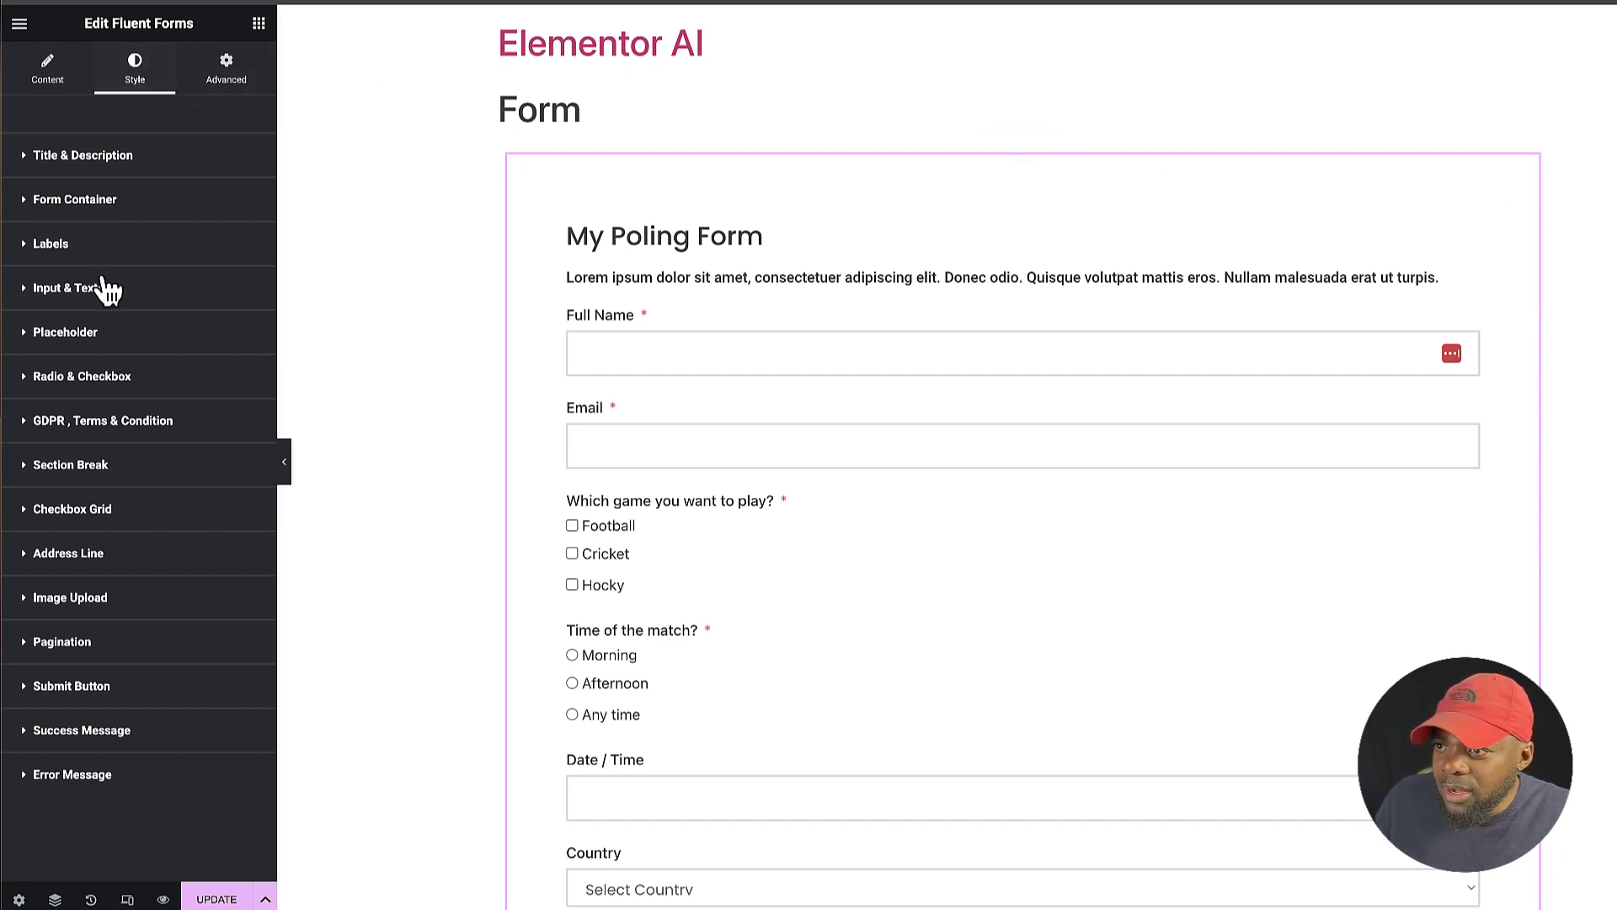
{"action": "left_click", "coordinate": [234, 74]}
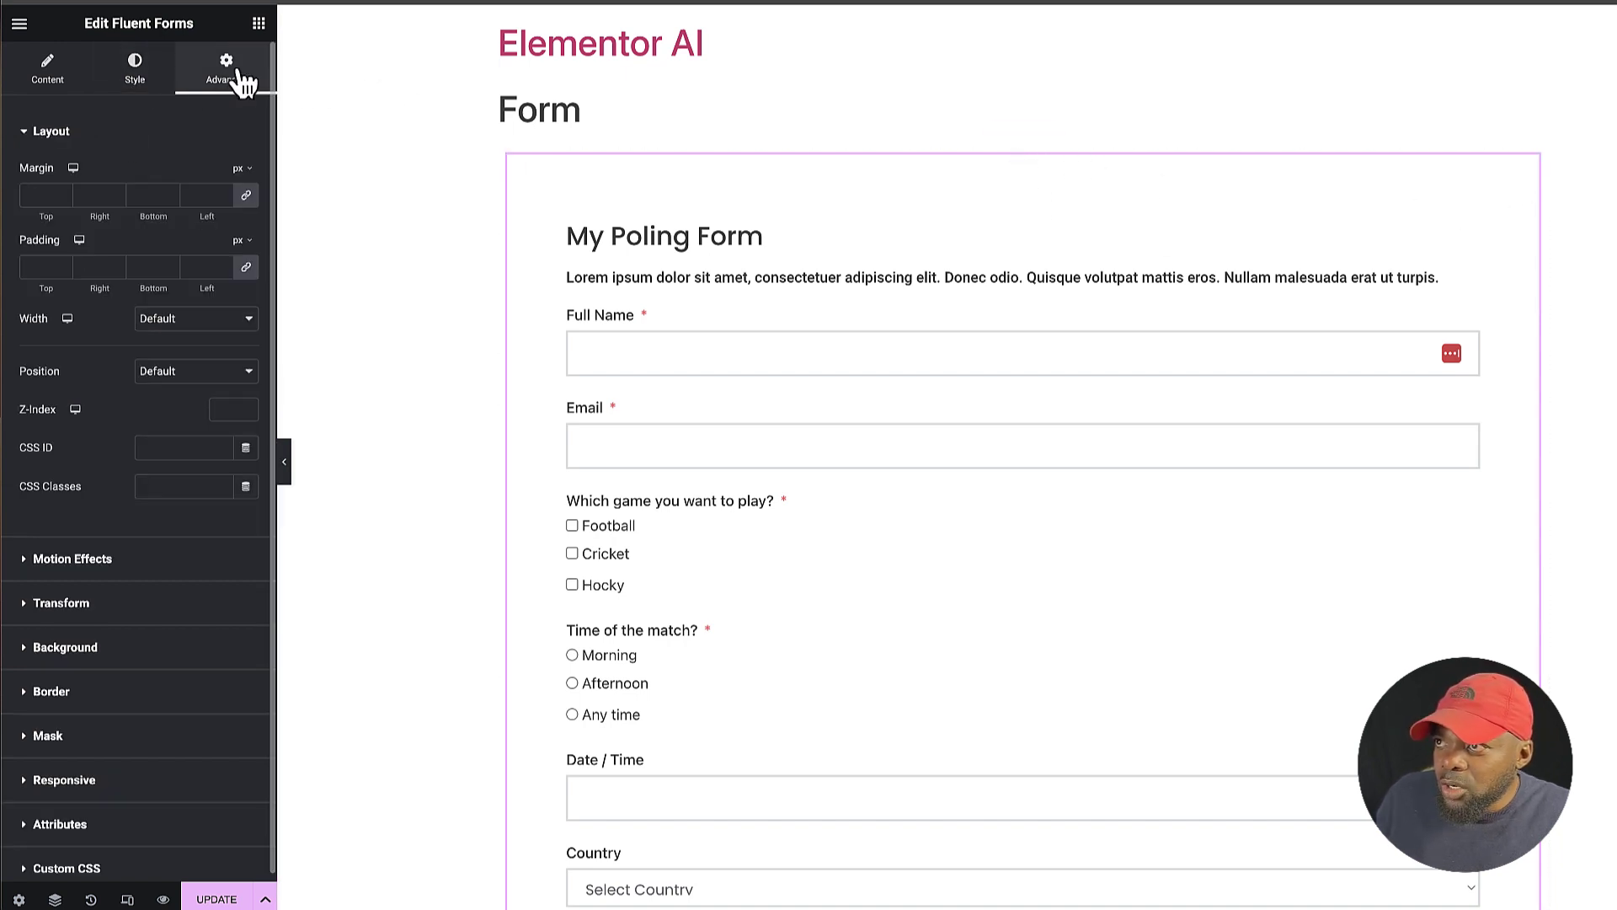
{"action": "left_click", "coordinate": [80, 647]}
{"action": "left_click", "coordinate": [223, 348]}
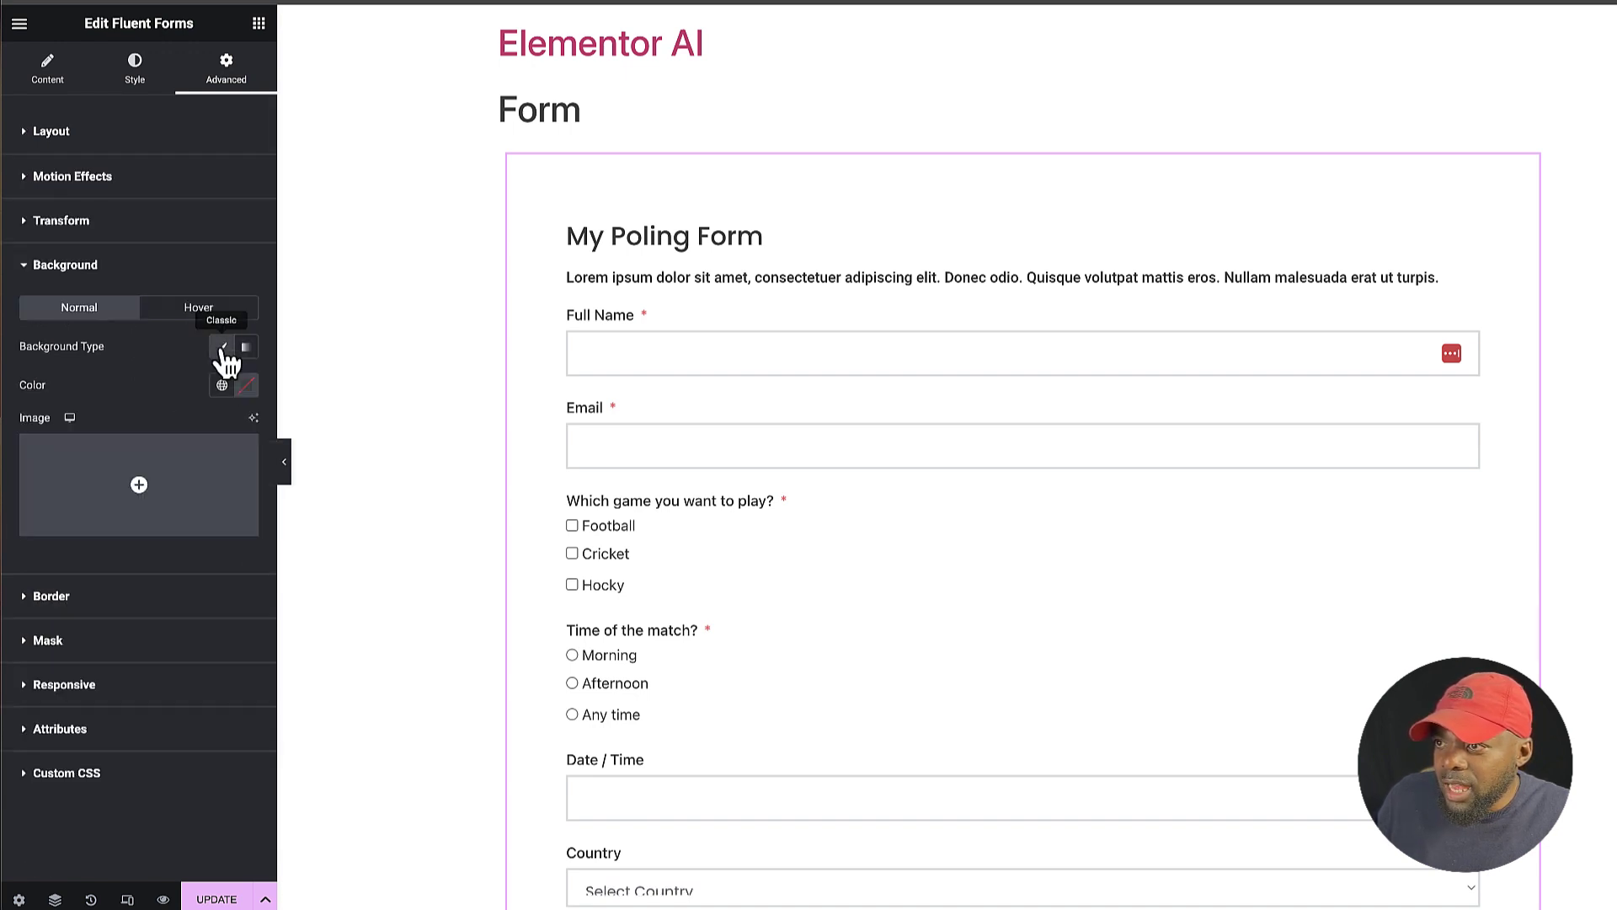
{"action": "left_click", "coordinate": [247, 386]}
{"action": "left_click_drag", "start_coordinate": [168, 516], "coordinate": [144, 476]}
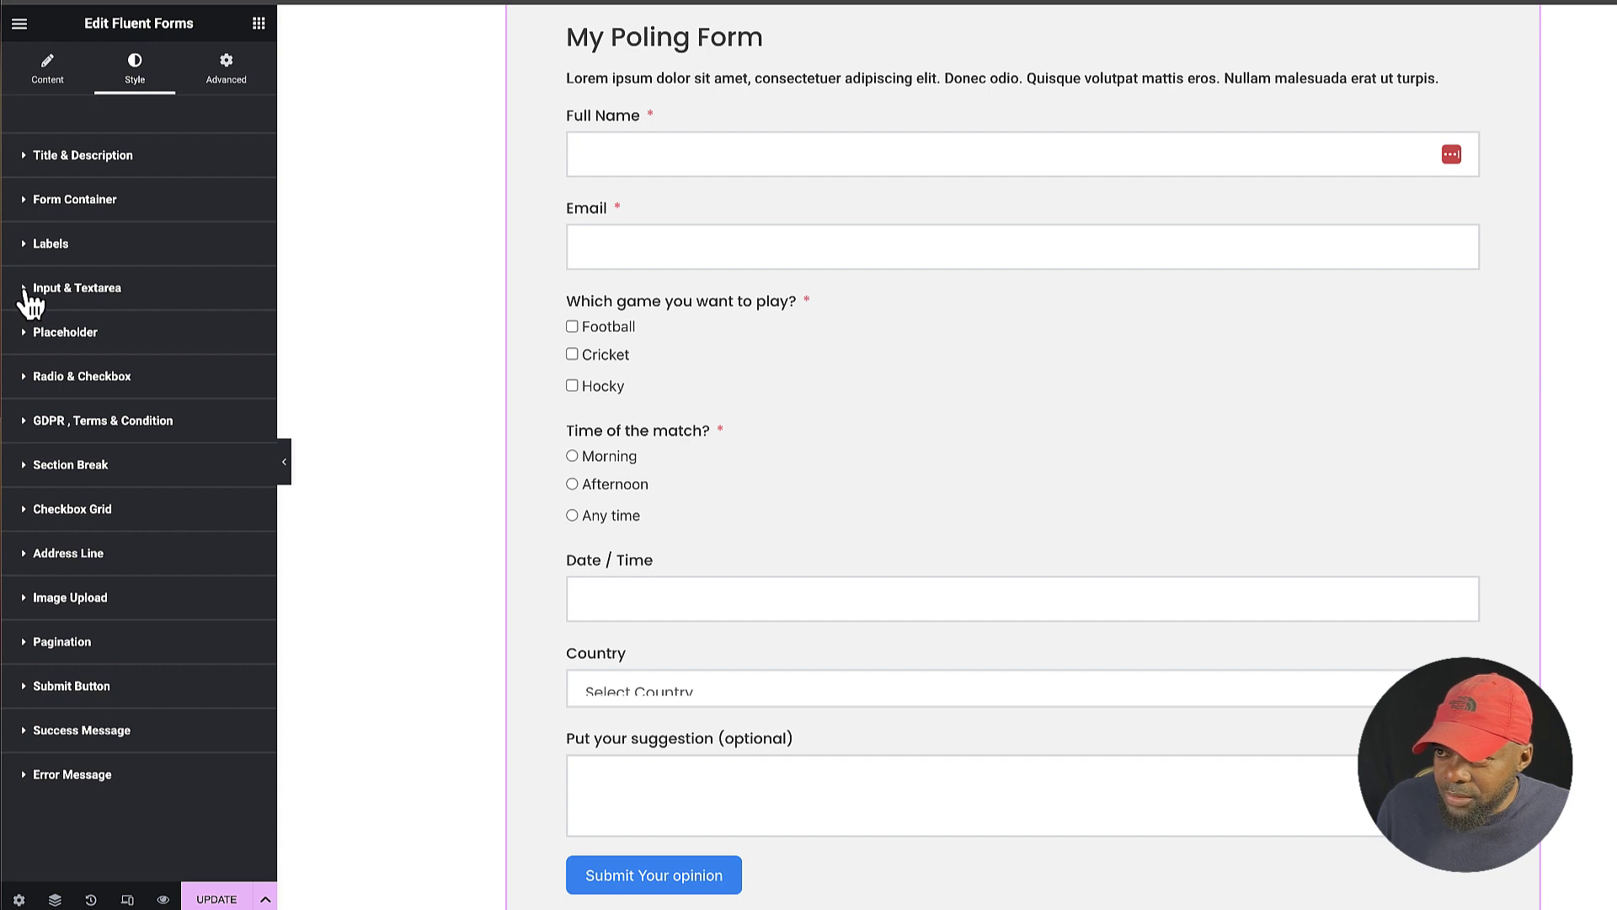
- Try a dark #1F1F1F focus background for the input fields and preview it on the Email field
{"action": "left_click", "coordinate": [27, 290]}
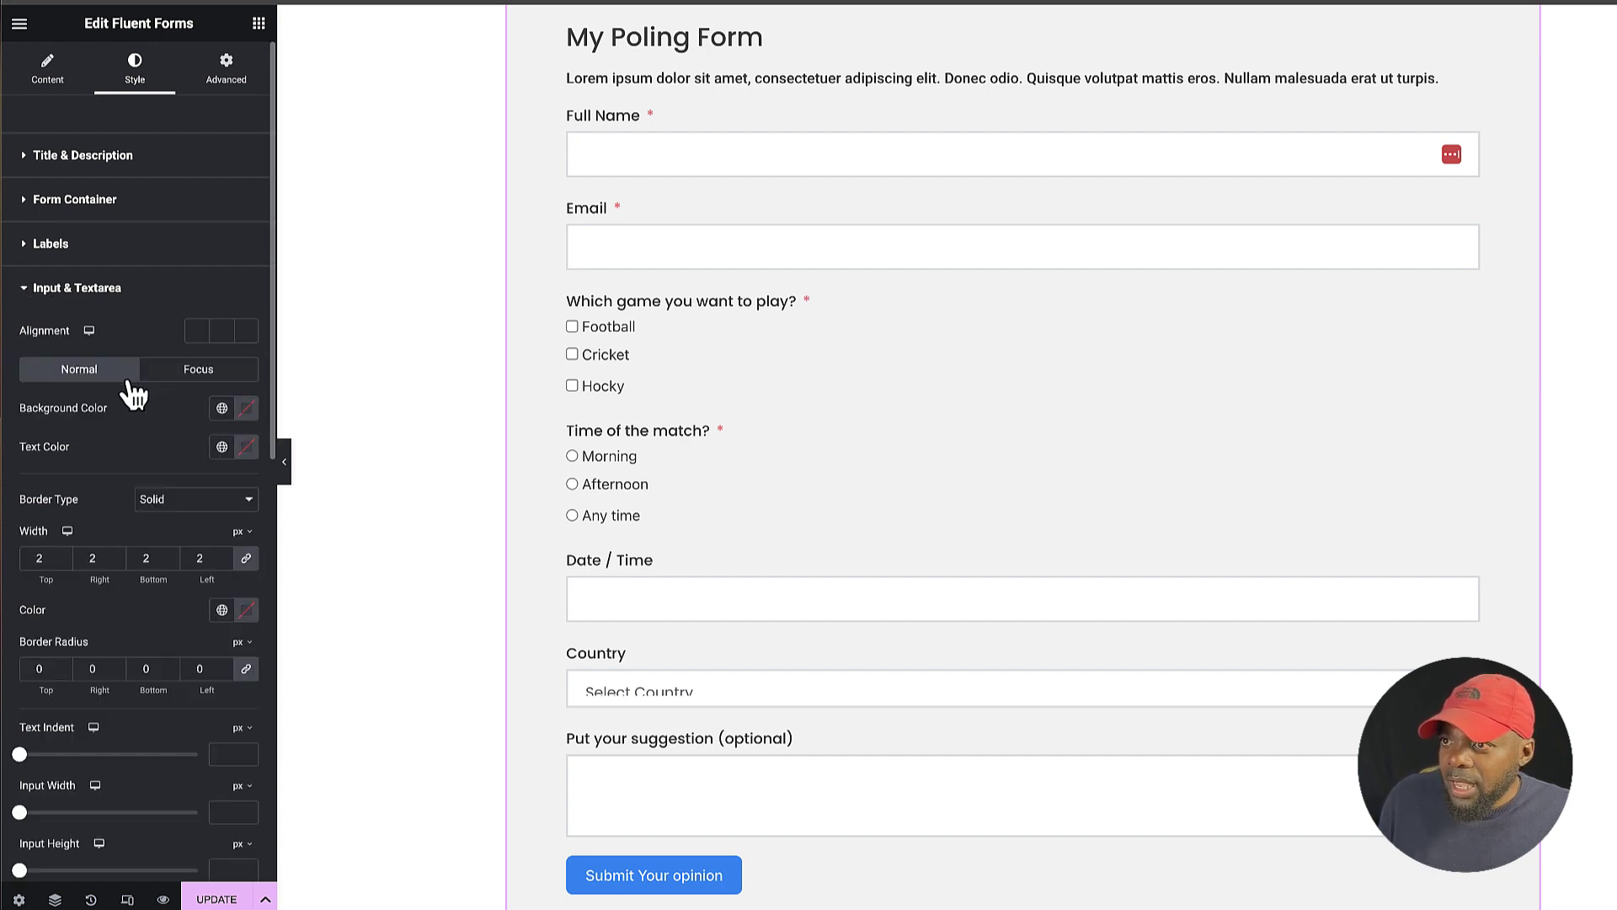
{"action": "left_click", "coordinate": [200, 376]}
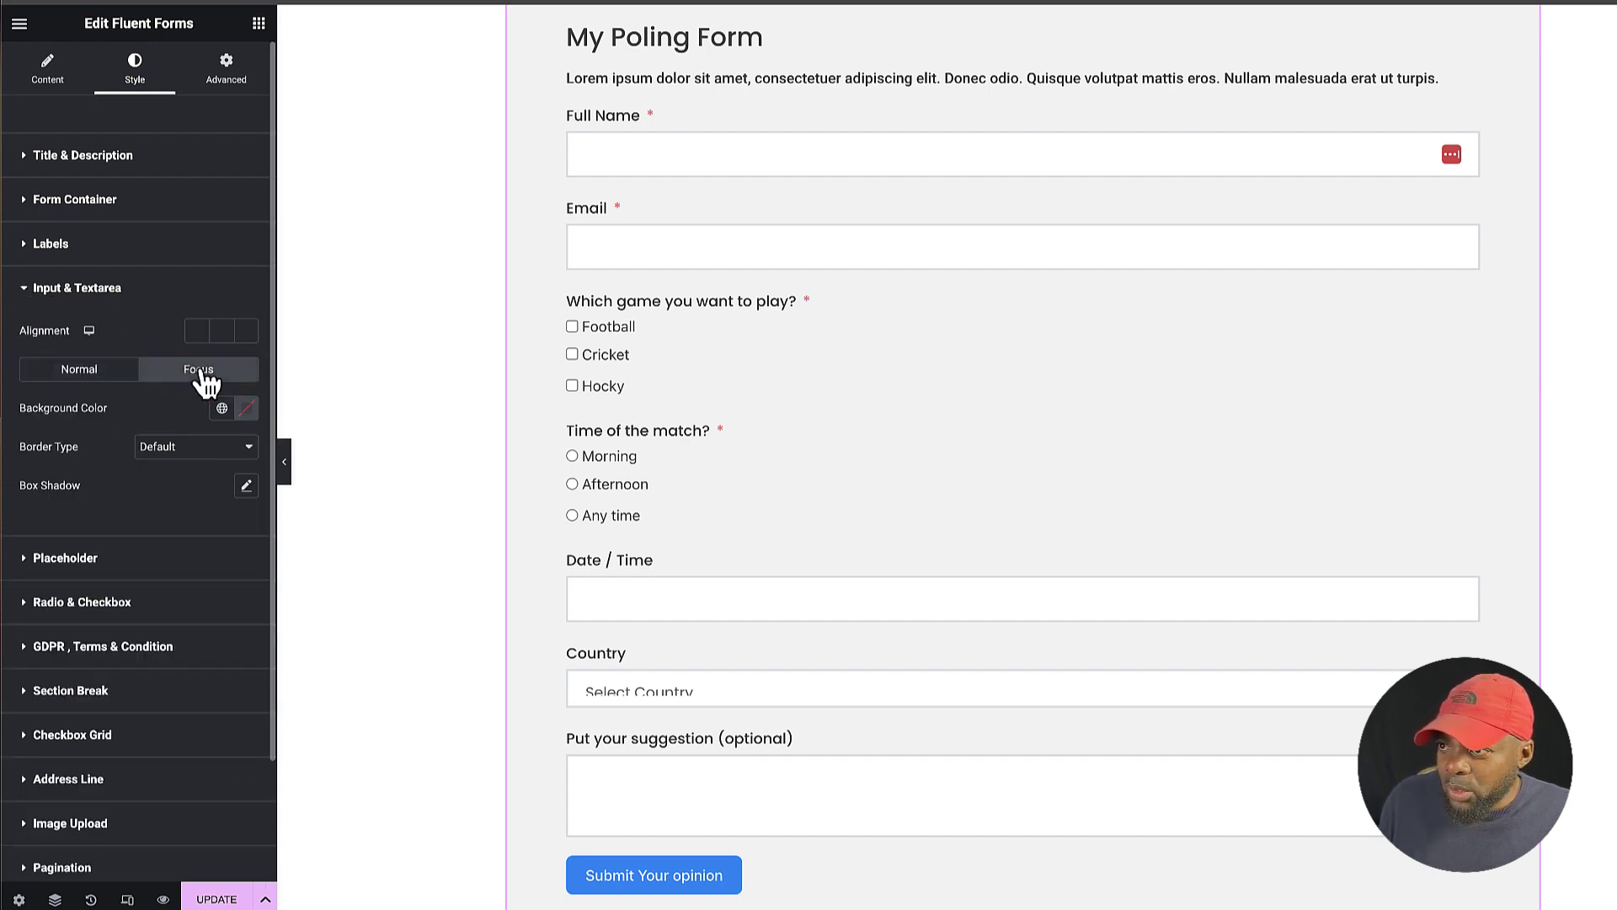
{"action": "left_click", "coordinate": [246, 409]}
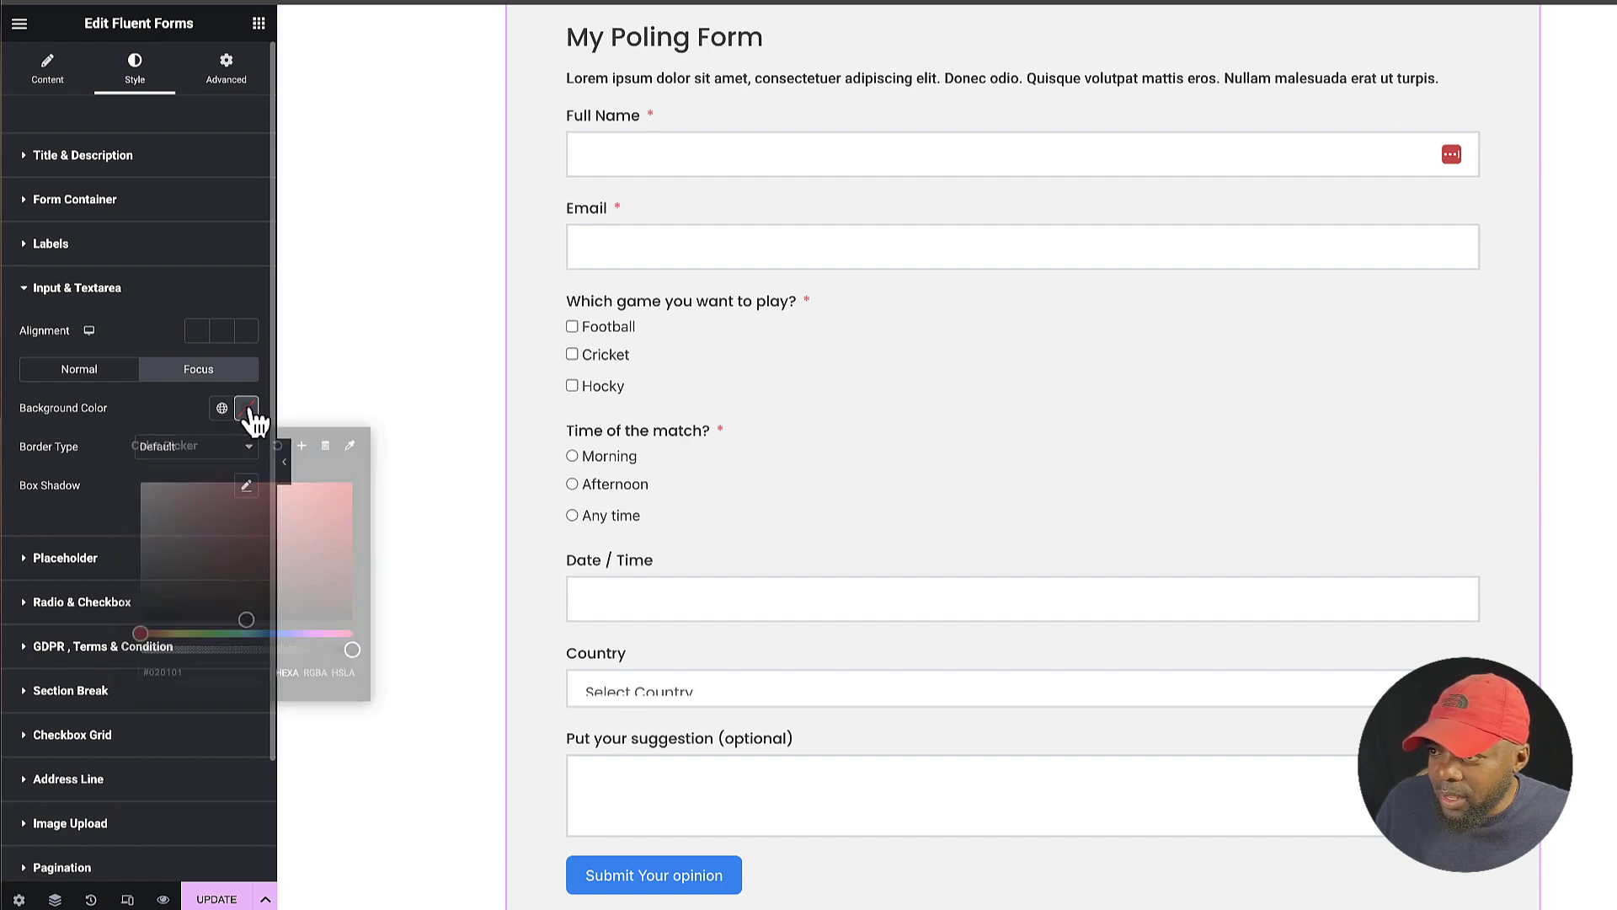
{"action": "left_click", "coordinate": [145, 600]}
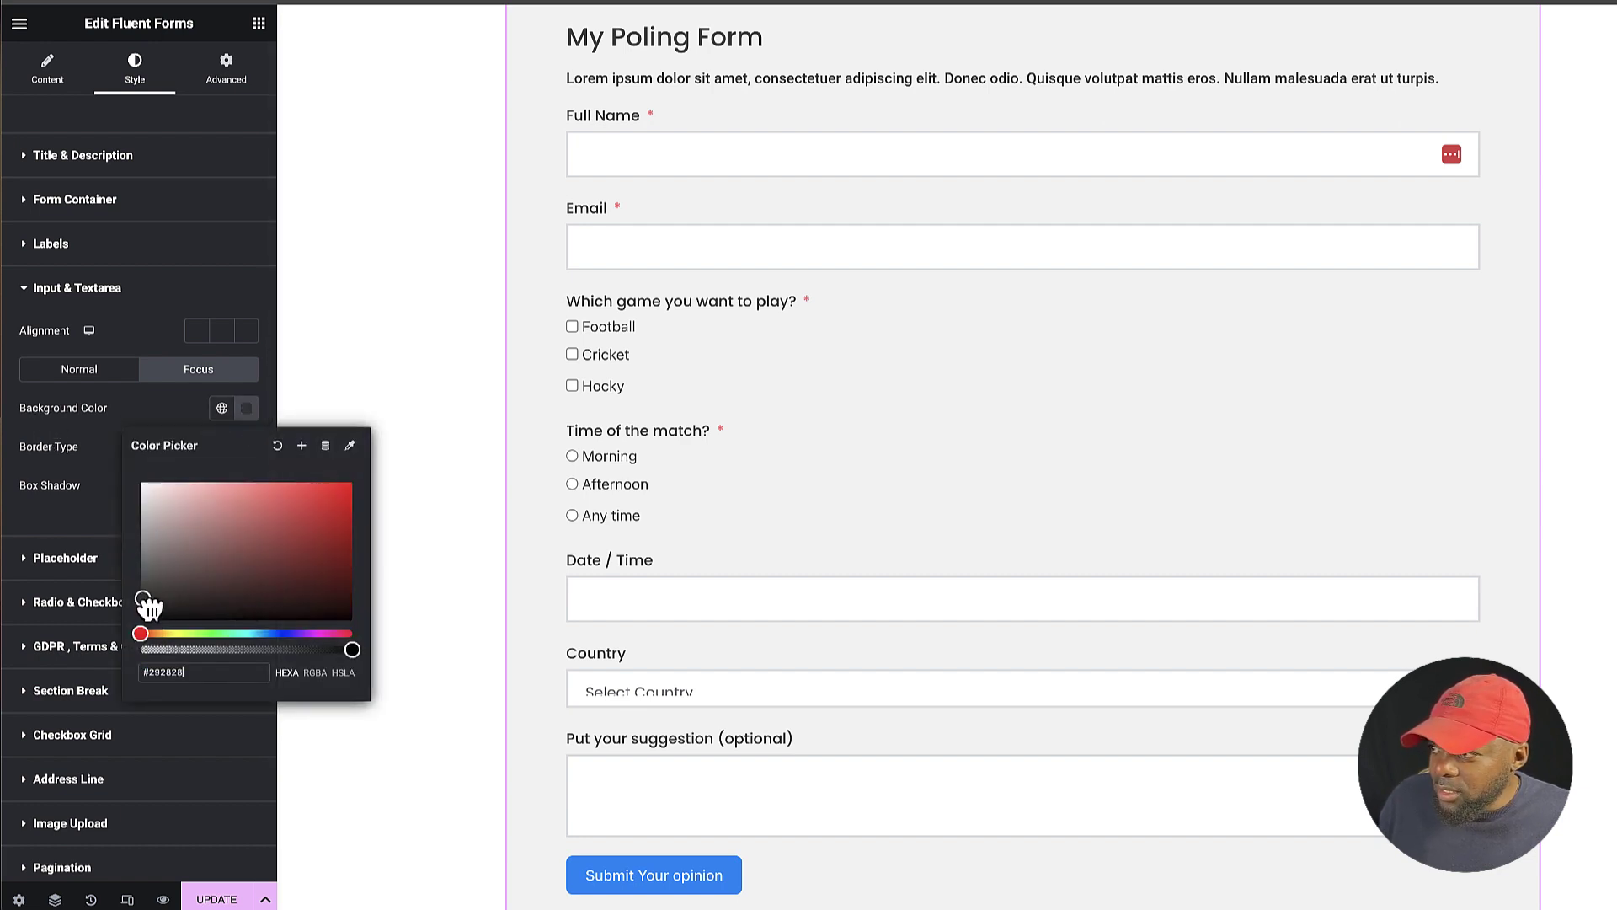
{"action": "left_click", "coordinate": [140, 604]}
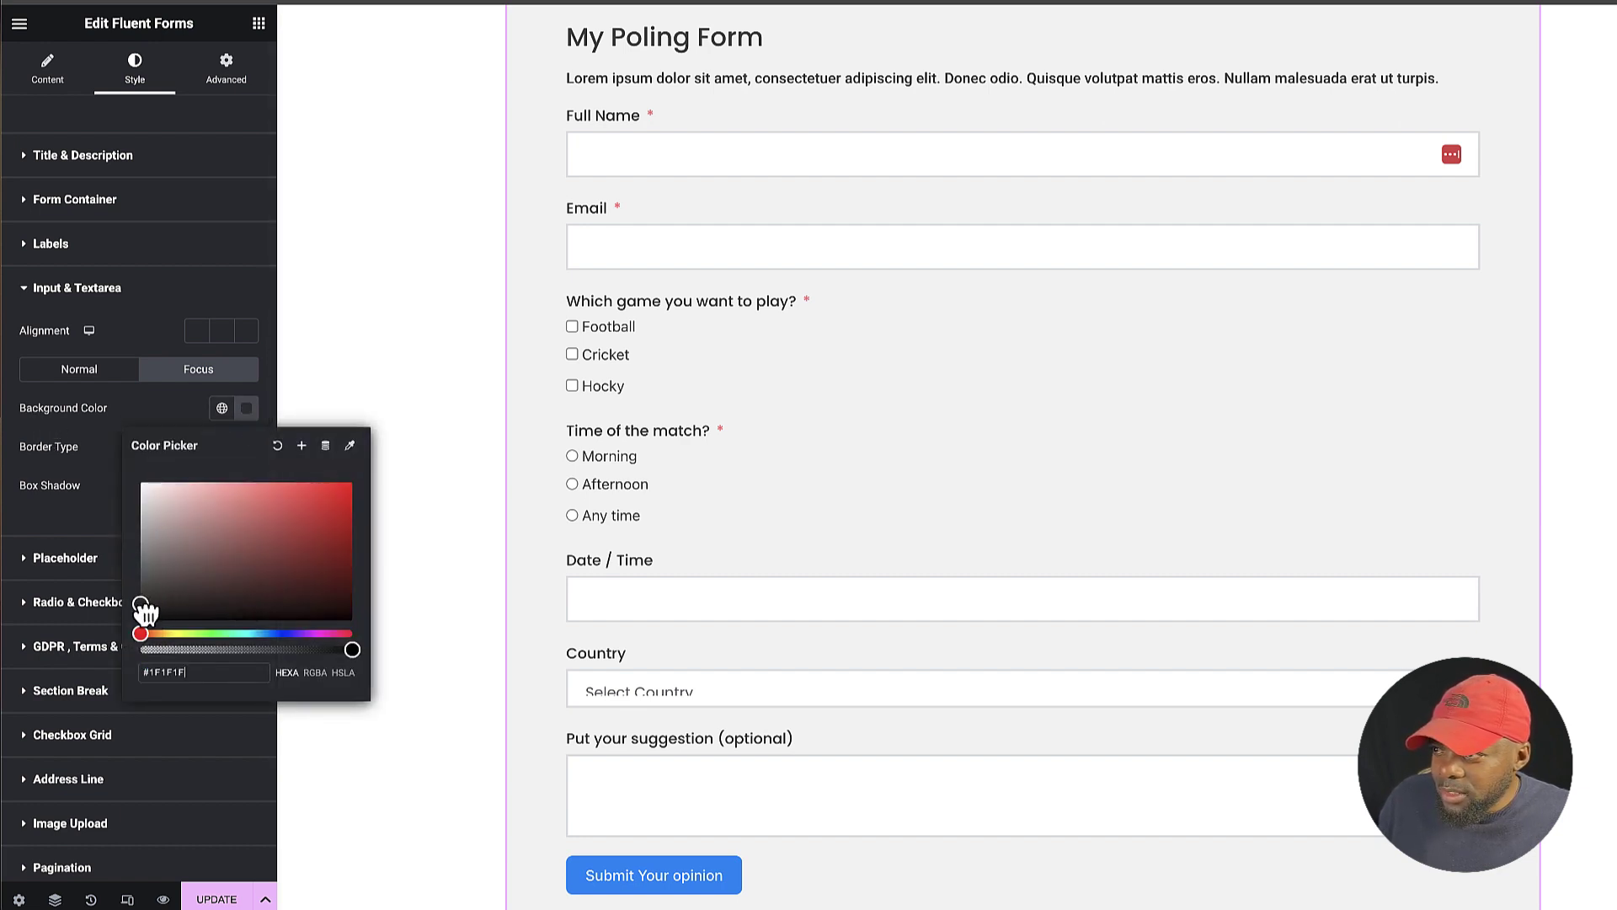
{"action": "left_click", "coordinate": [587, 247]}
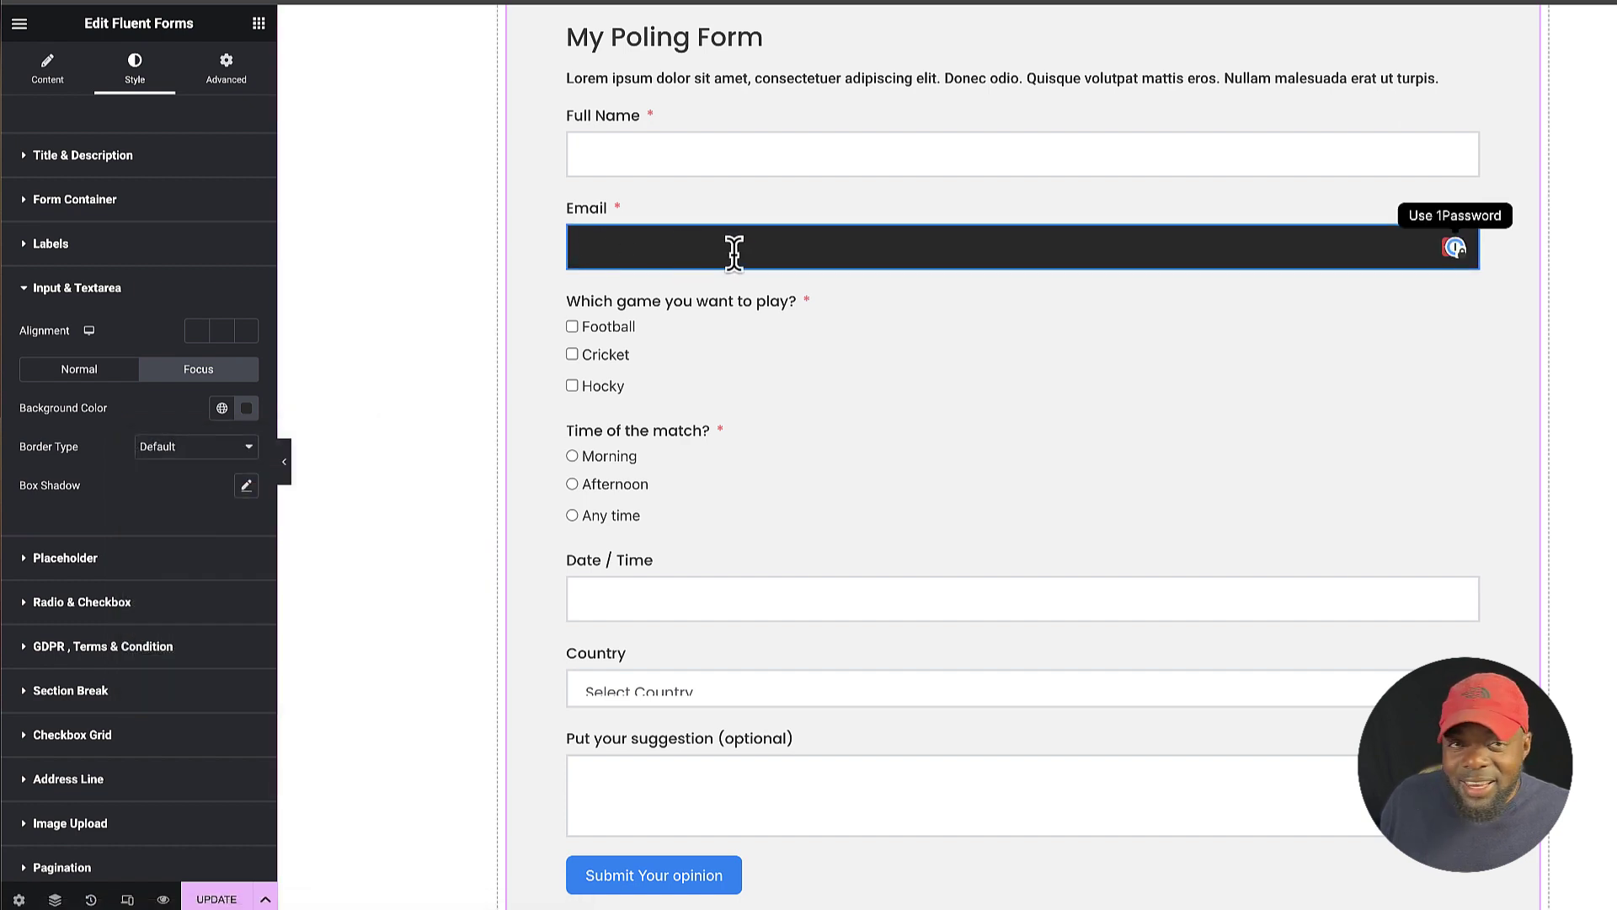
- Change the focus background to white #FFFFFF and test it by typing in the Email field
{"action": "left_click", "coordinate": [246, 408]}
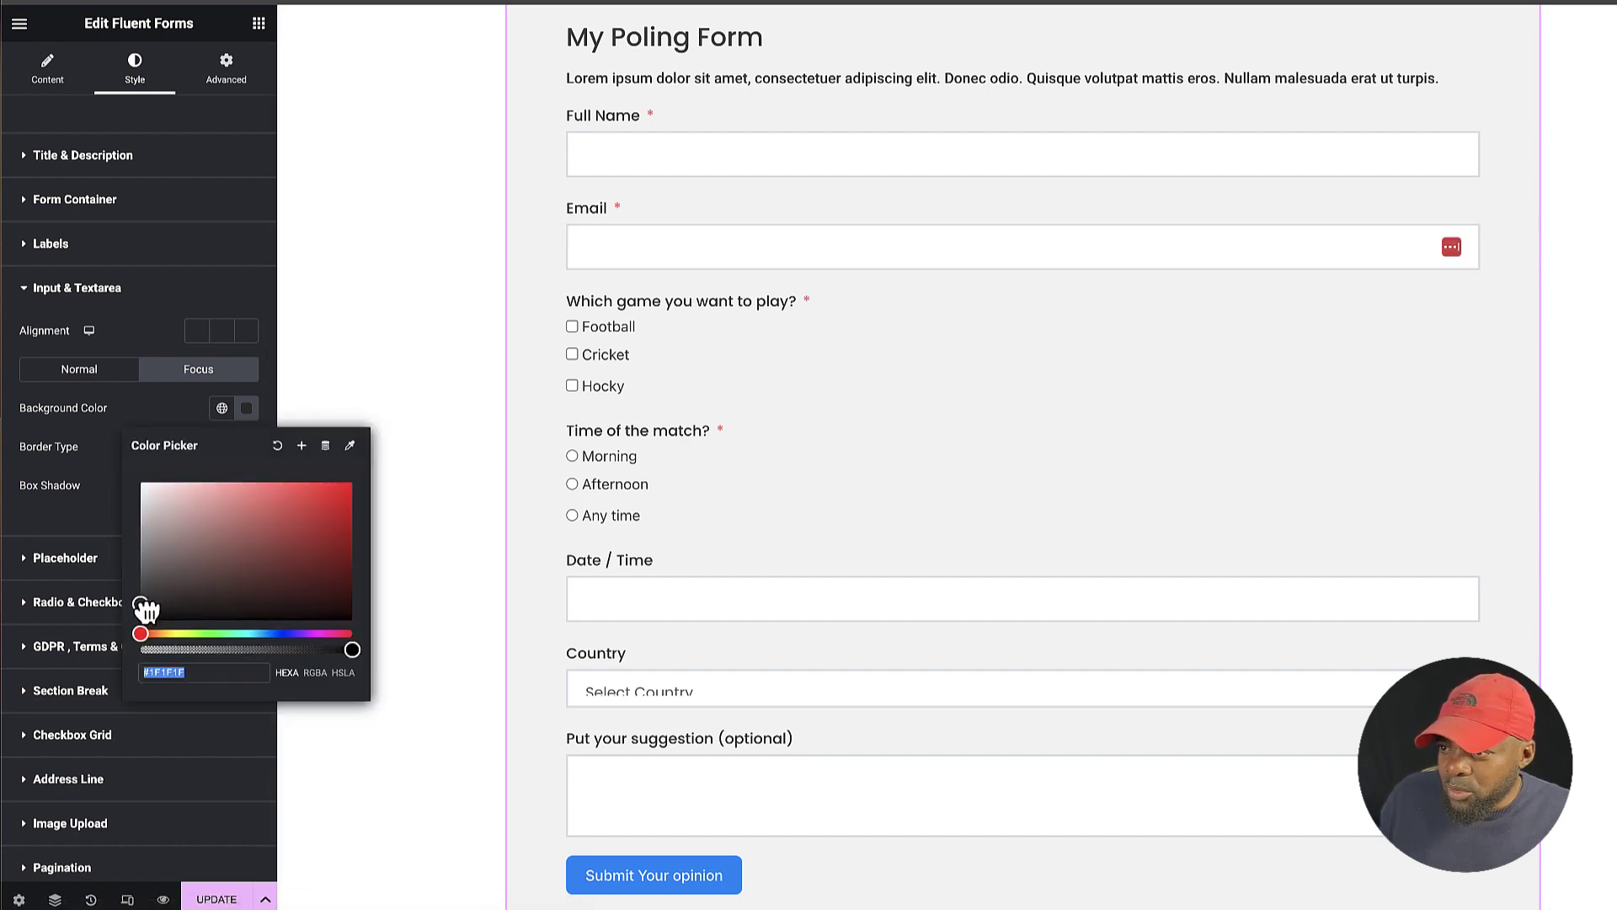
{"action": "left_click_drag", "start_coordinate": [144, 619], "coordinate": [125, 463]}
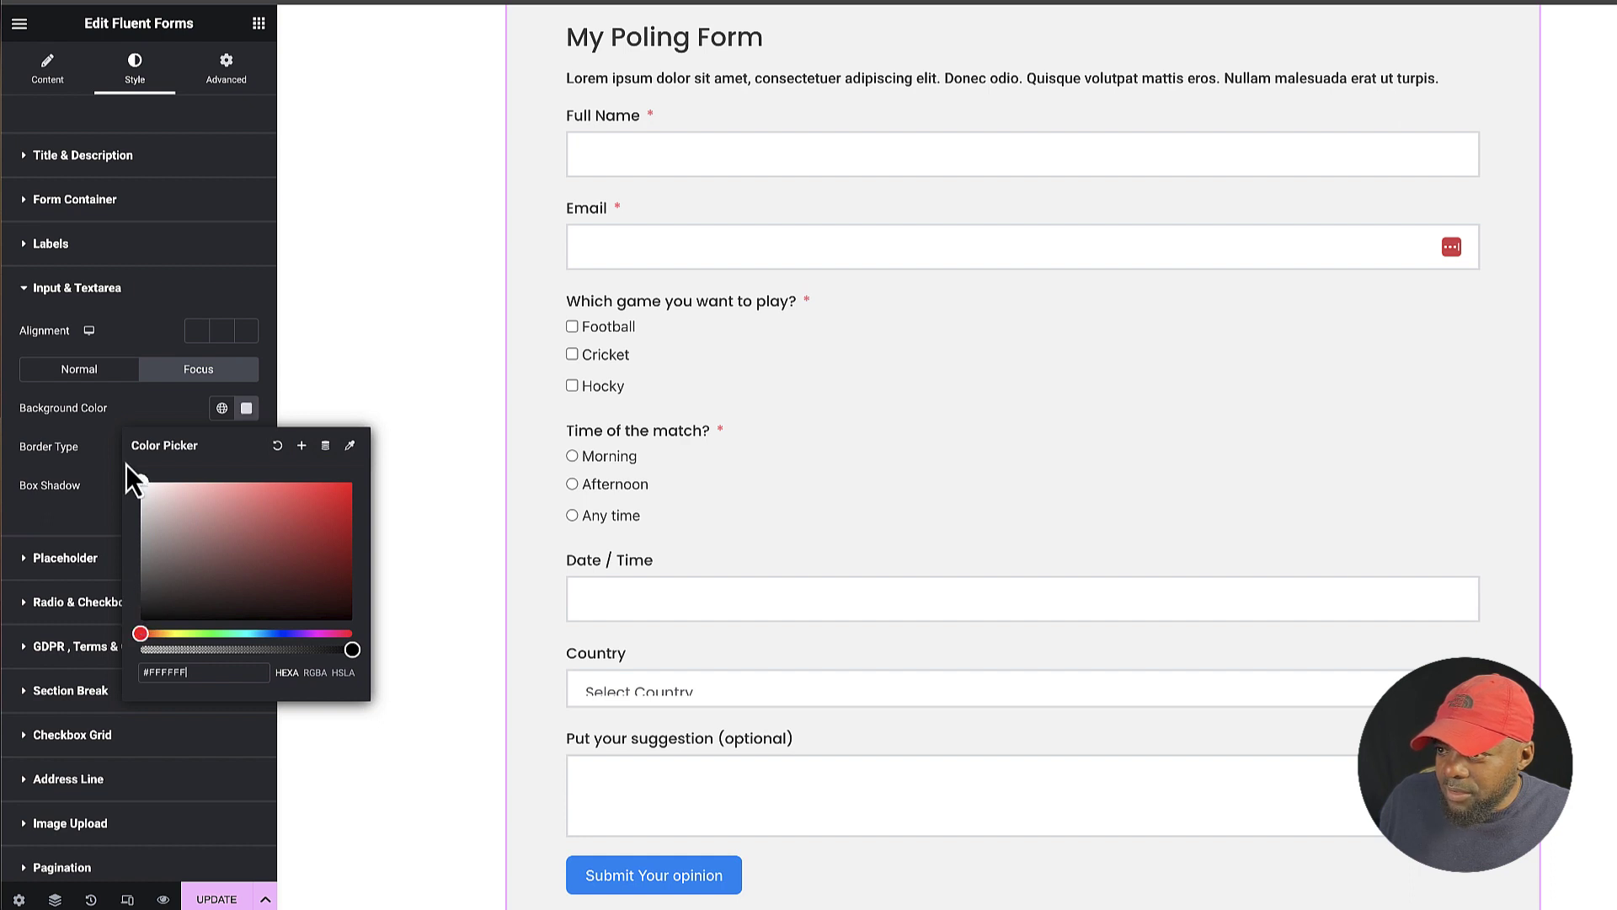
{"action": "left_click", "coordinate": [615, 246]}
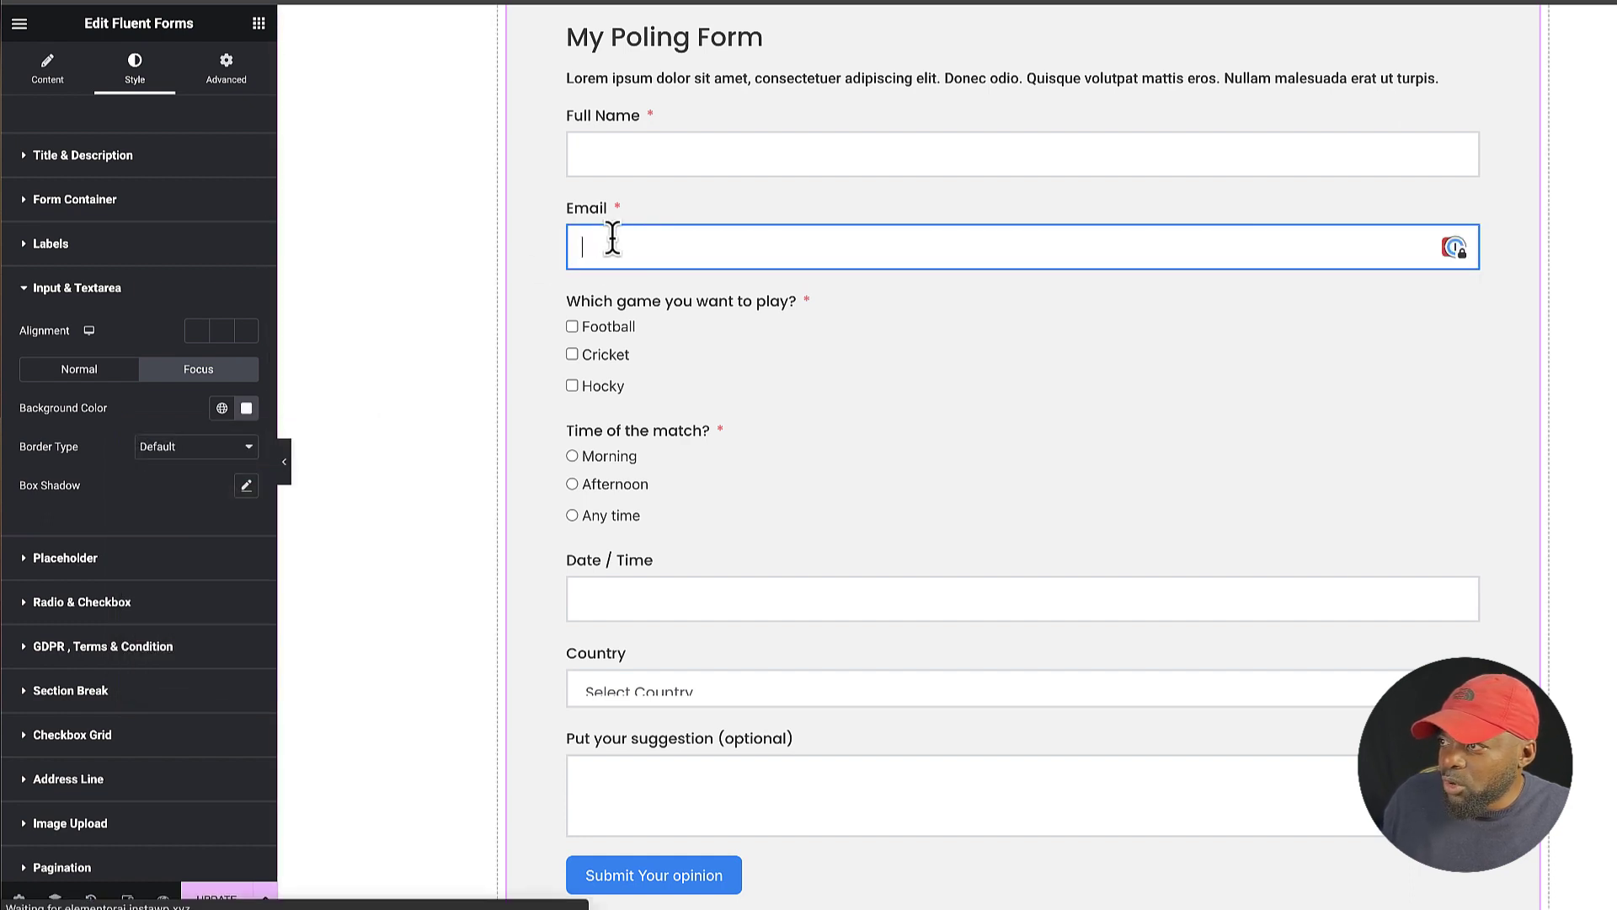
{"action": "type", "text": "gf"}
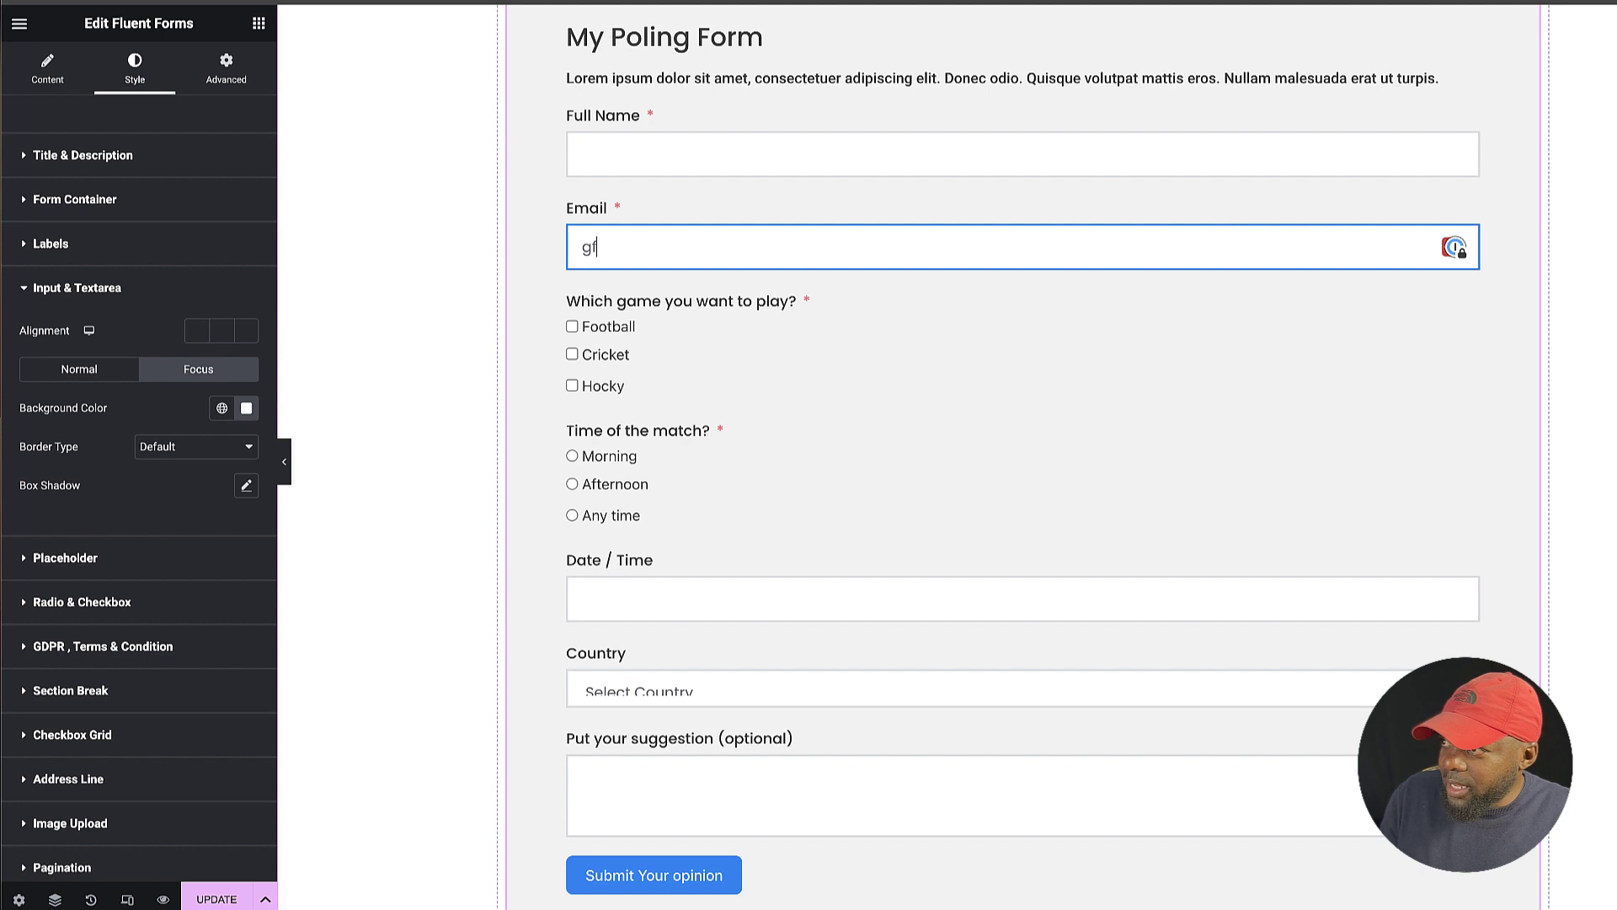
- Change the submit button background colour from blue to dark orange #D48700
{"action": "left_click", "coordinate": [31, 290]}
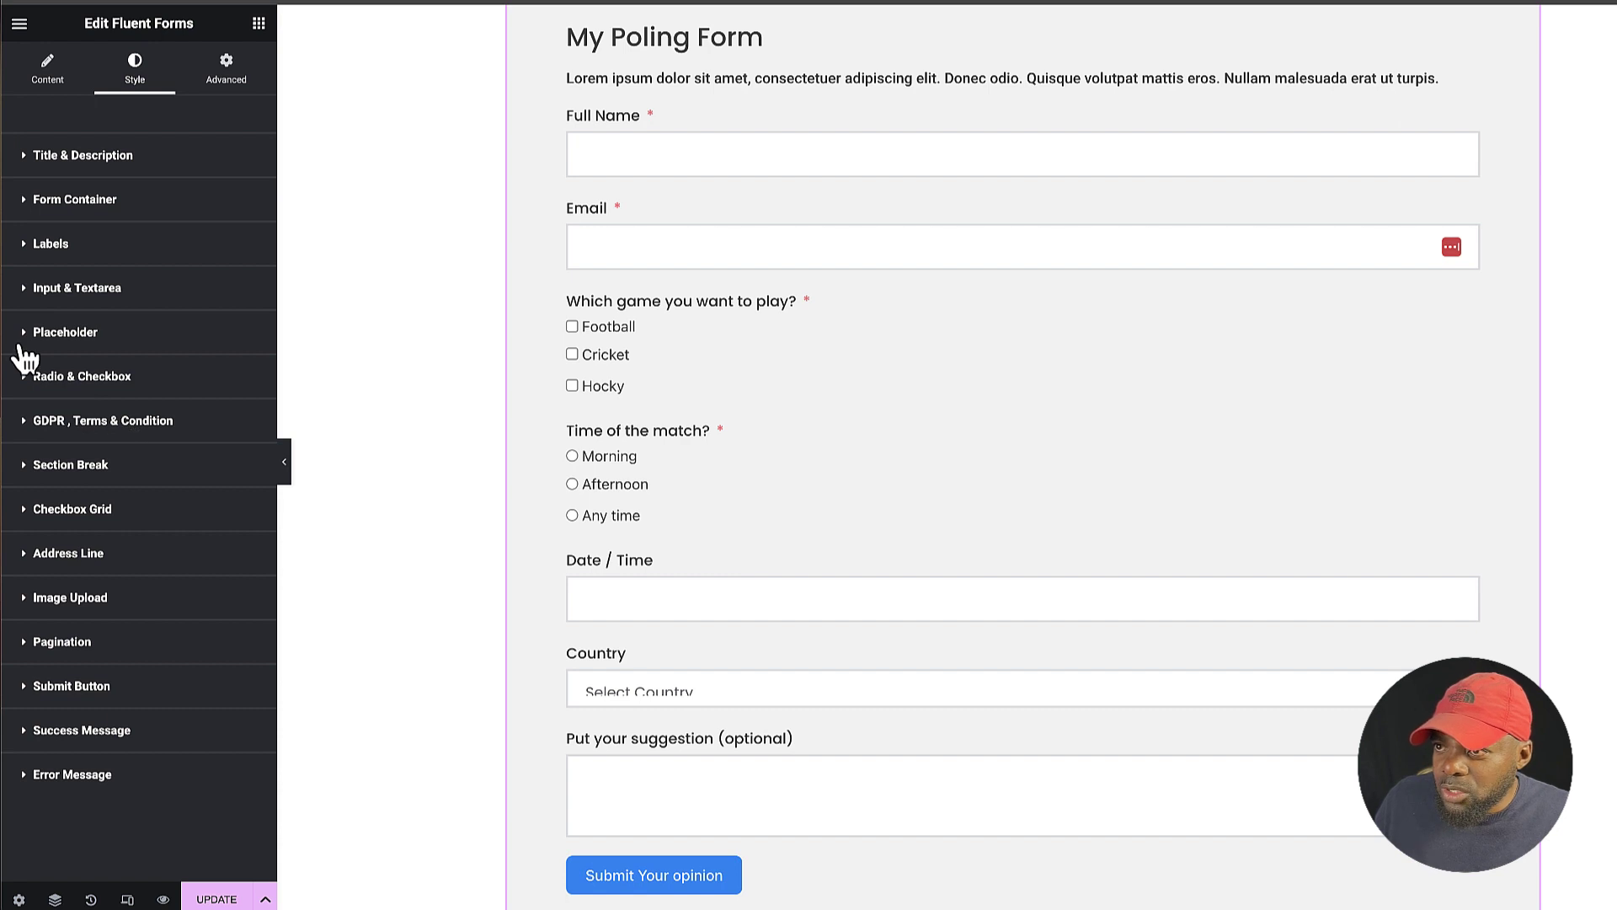
{"action": "left_click", "coordinate": [30, 336]}
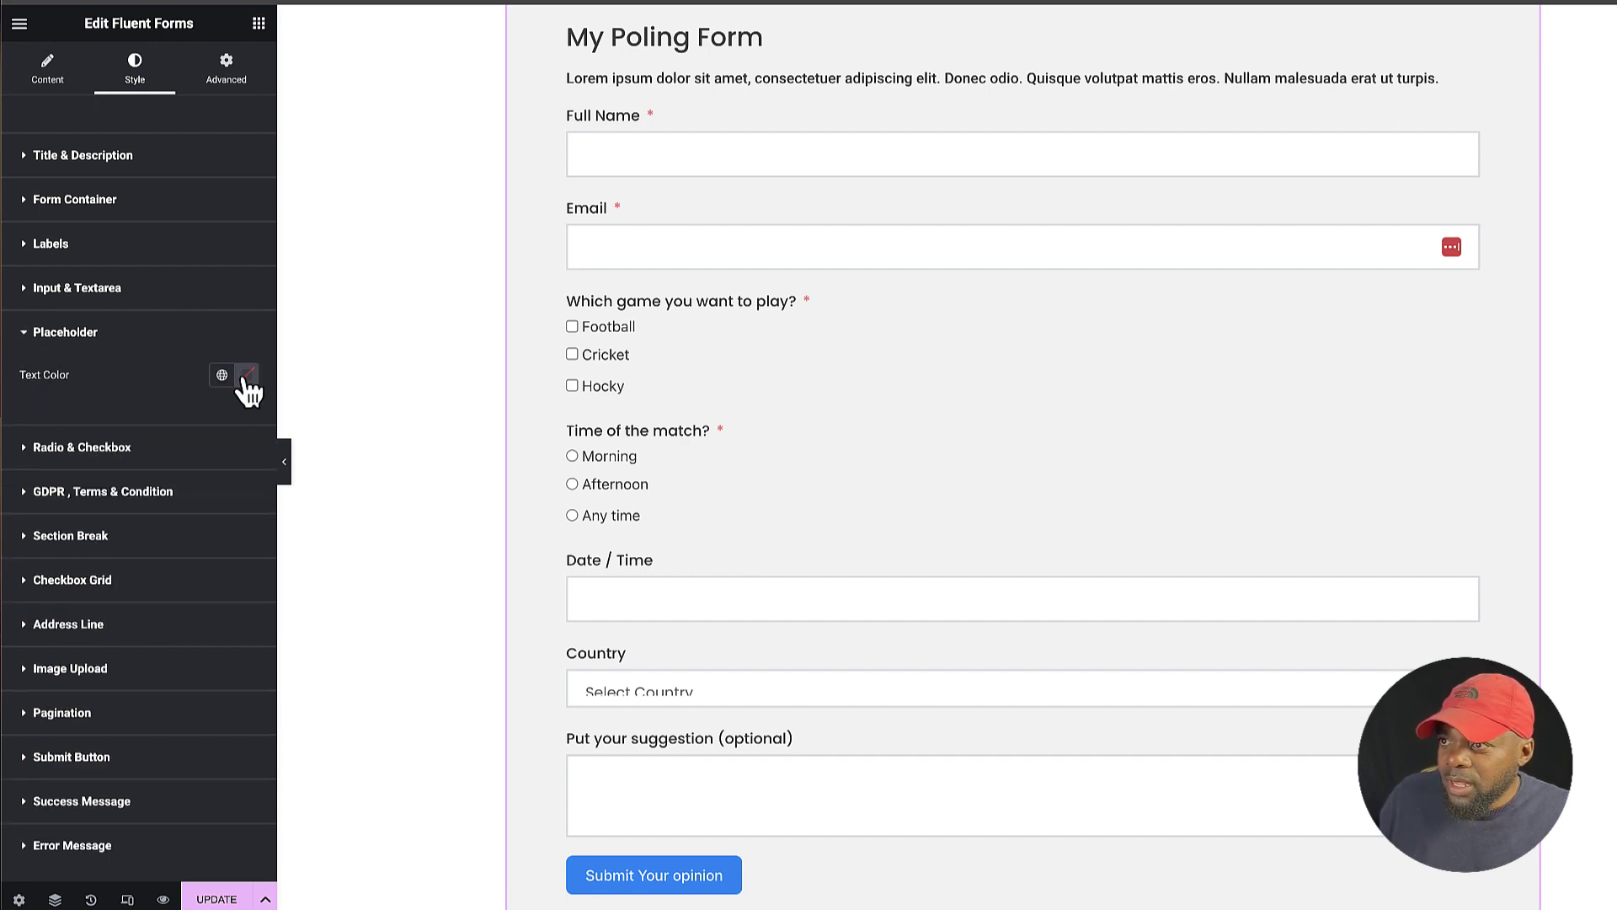
{"action": "left_click", "coordinate": [30, 335]}
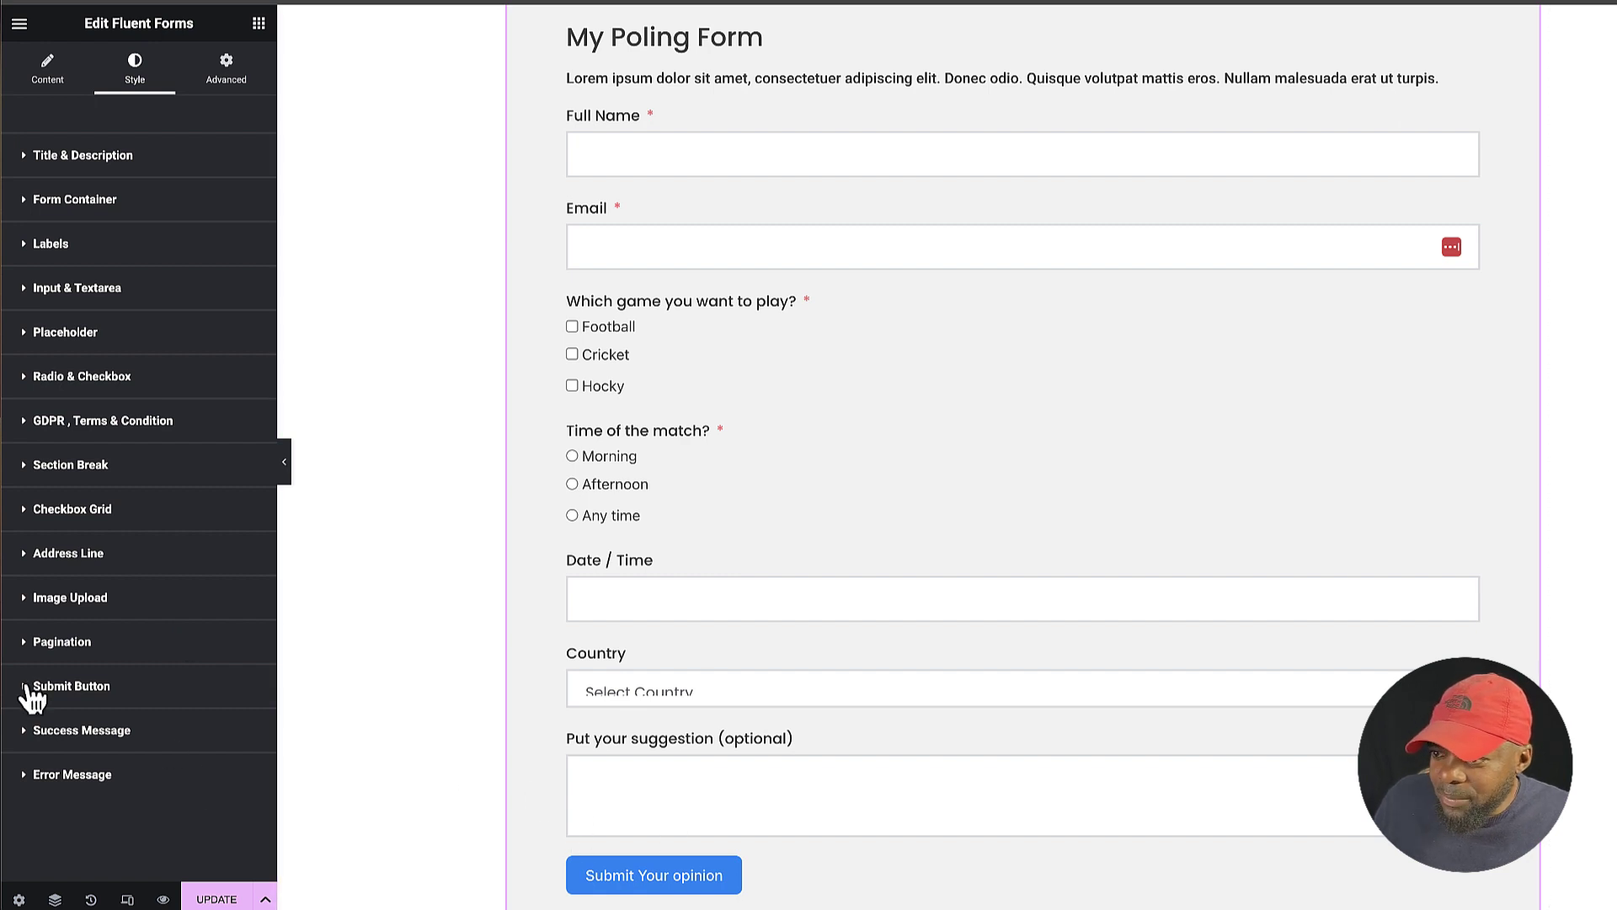
{"action": "left_click", "coordinate": [27, 689]}
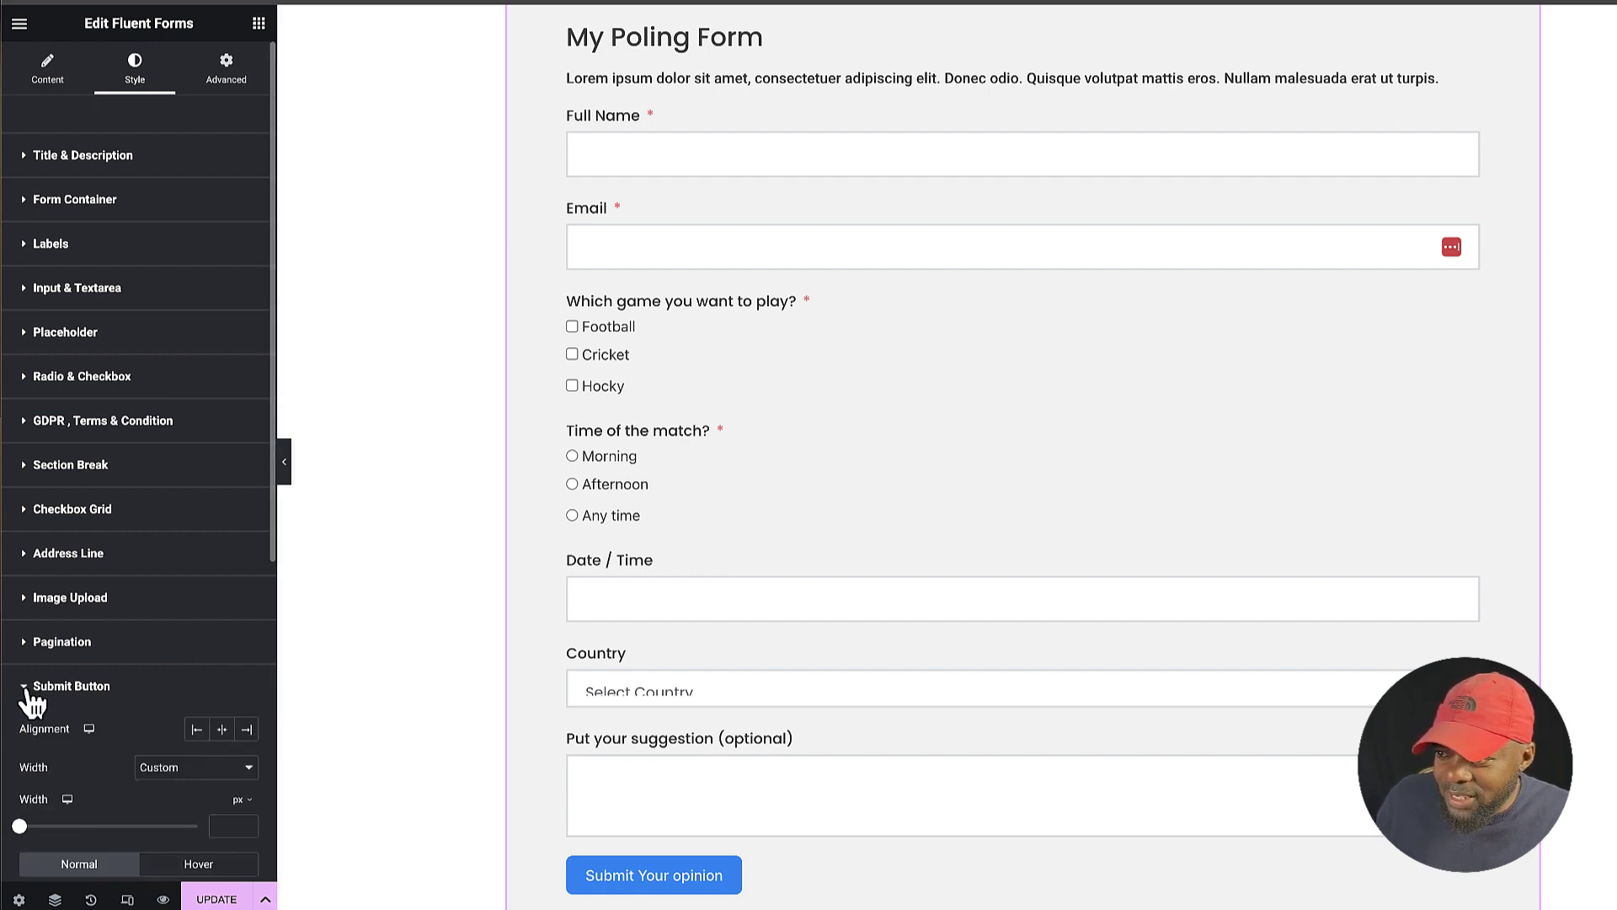
{"action": "scroll", "coordinate": [114, 689], "scroll_direction": "down", "scroll_amount": 2}
{"action": "scroll", "coordinate": [115, 690], "scroll_direction": "down", "scroll_amount": 1}
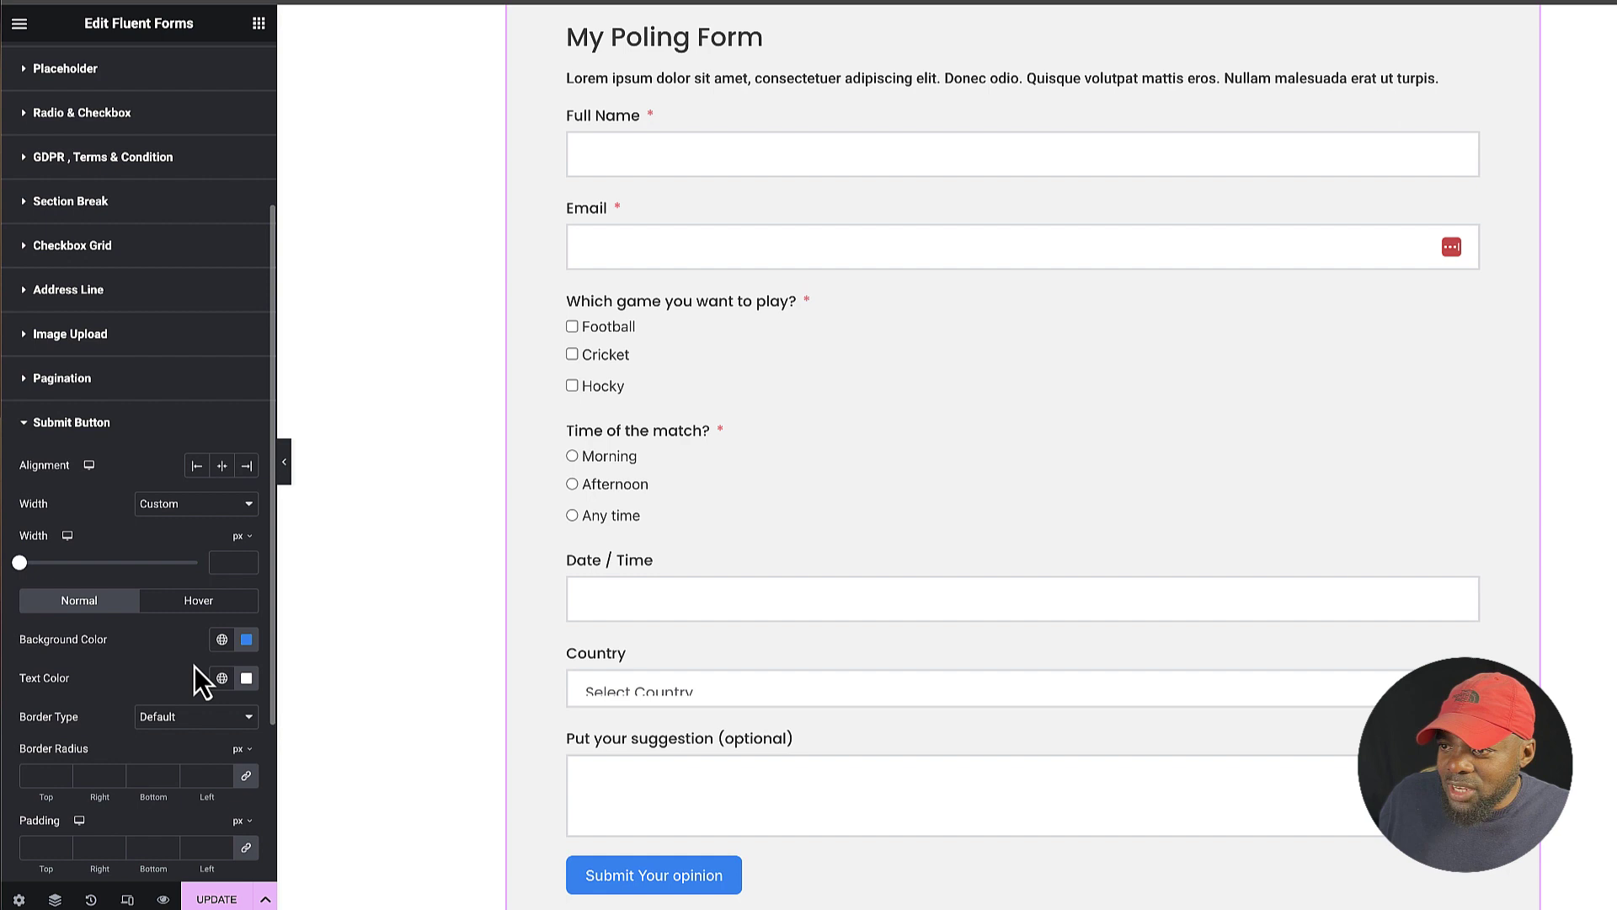
{"action": "left_click", "coordinate": [248, 641]}
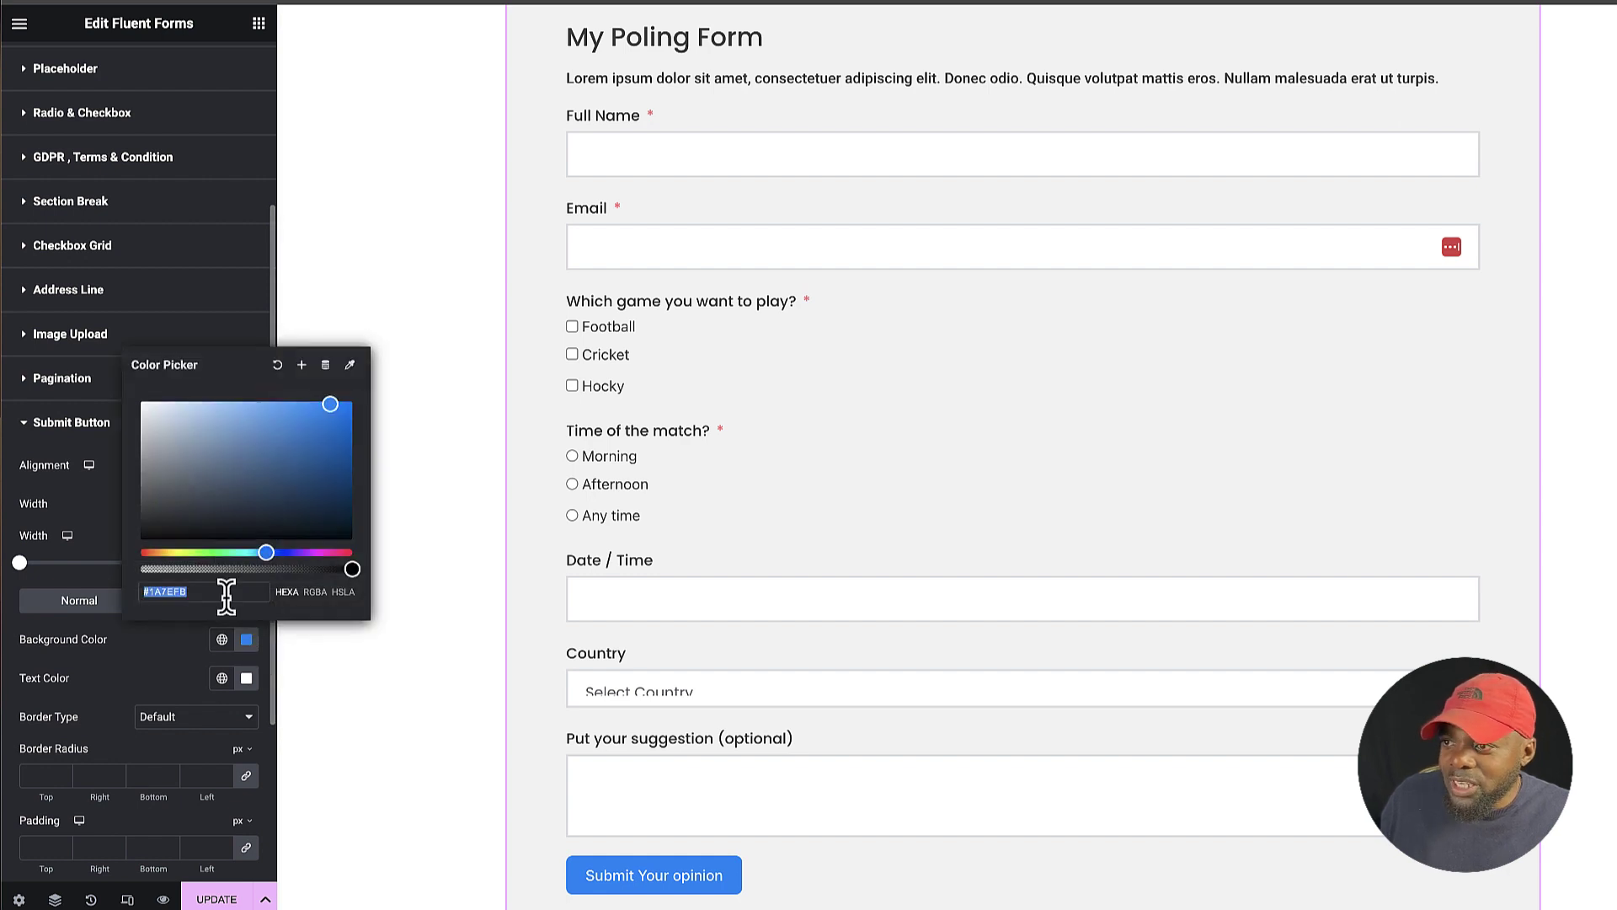
{"action": "left_click", "coordinate": [163, 553]}
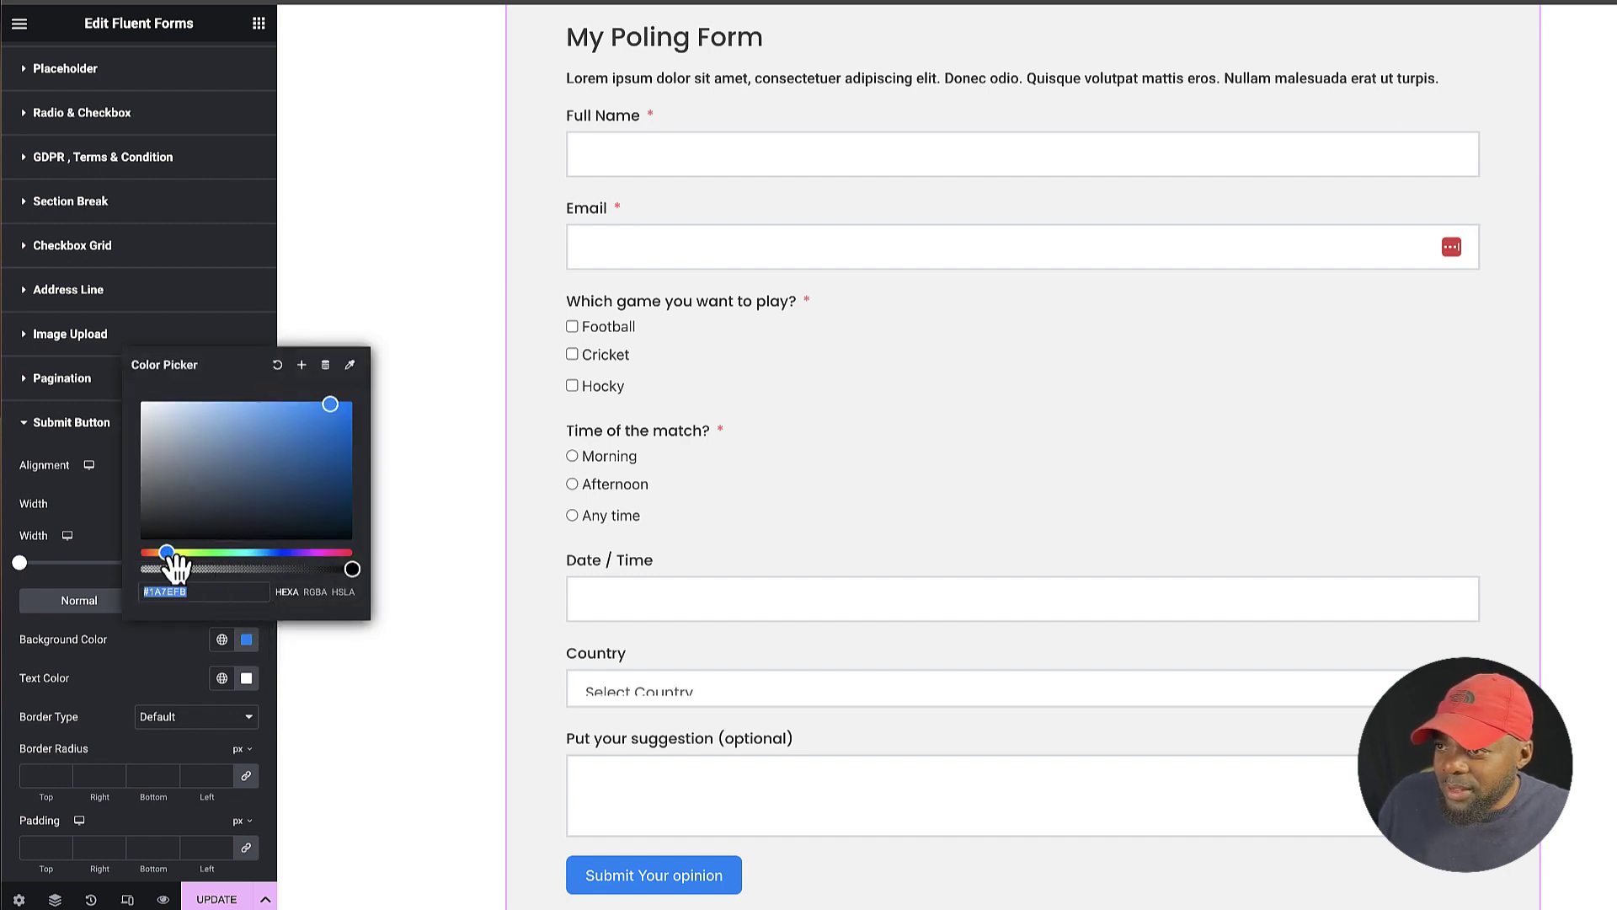
{"action": "mouse_move", "coordinate": [336, 412]}
{"action": "left_mouse_down"}
{"action": "mouse_move", "coordinate": [365, 463]}
{"action": "mouse_move", "coordinate": [361, 428]}
{"action": "left_mouse_up"}
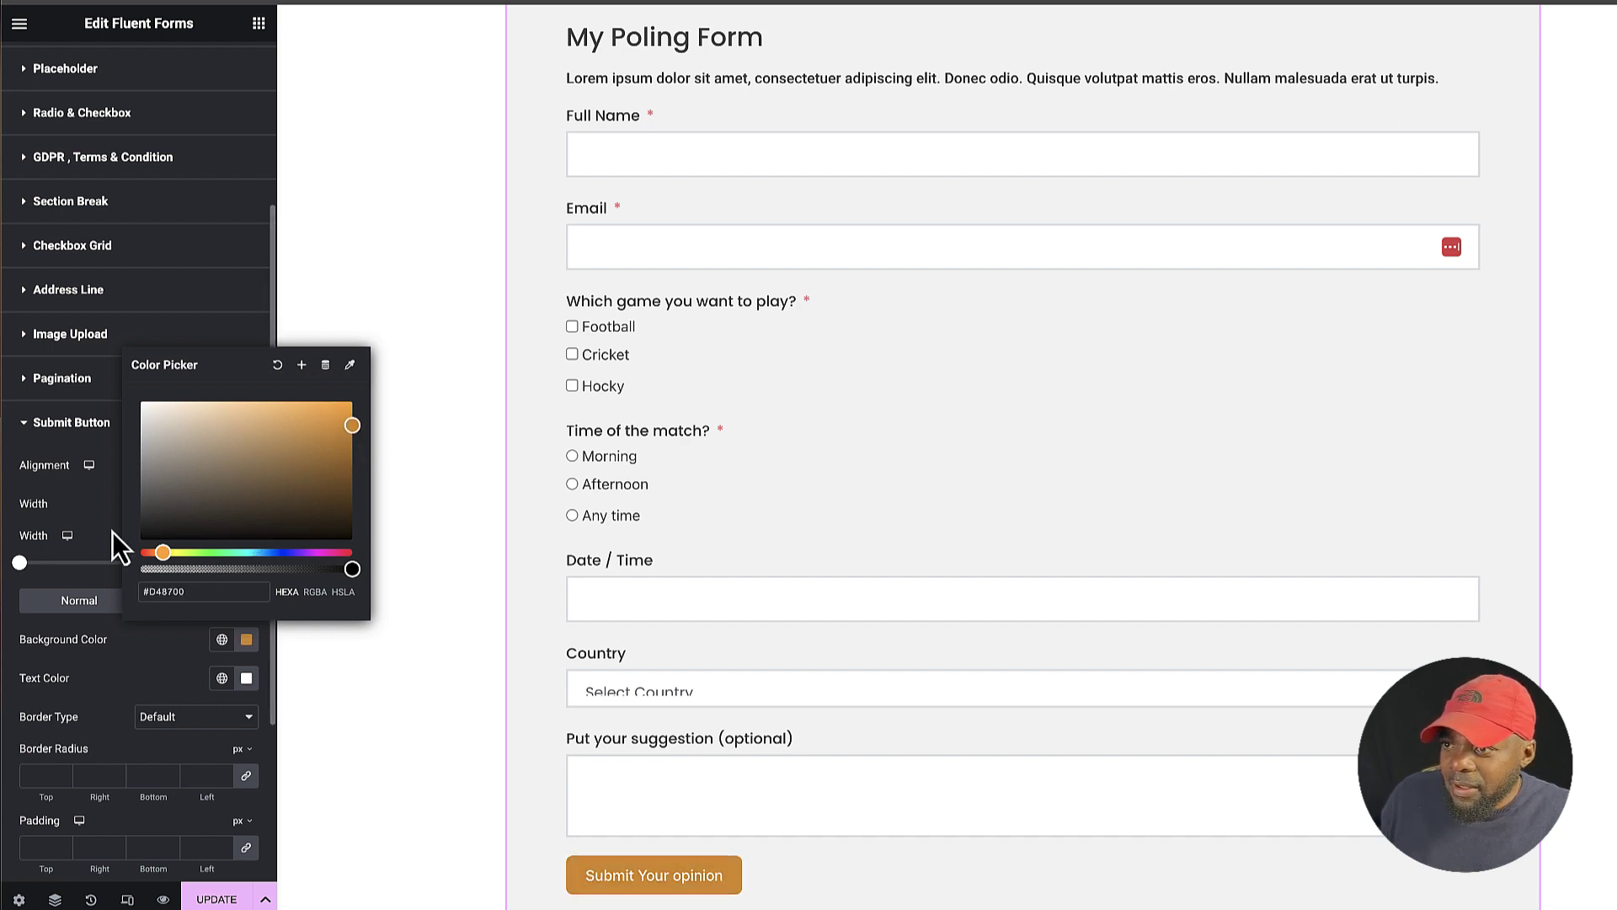
{"action": "left_click", "coordinate": [25, 426]}
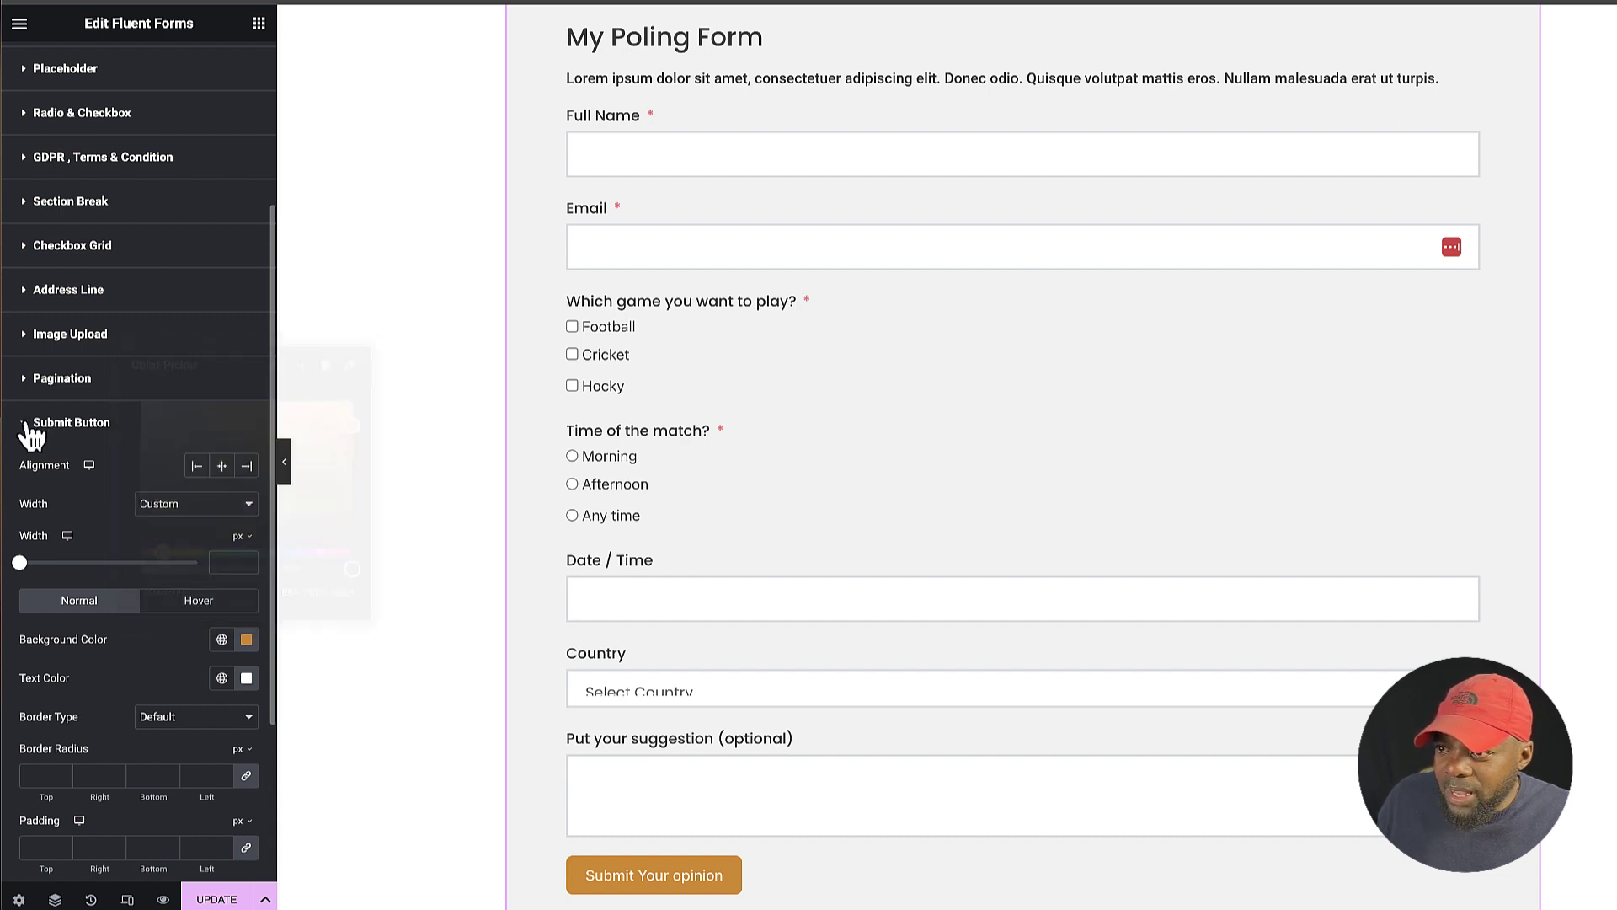
{"action": "left_click", "coordinate": [25, 427]}
{"action": "left_click", "coordinate": [25, 427]}
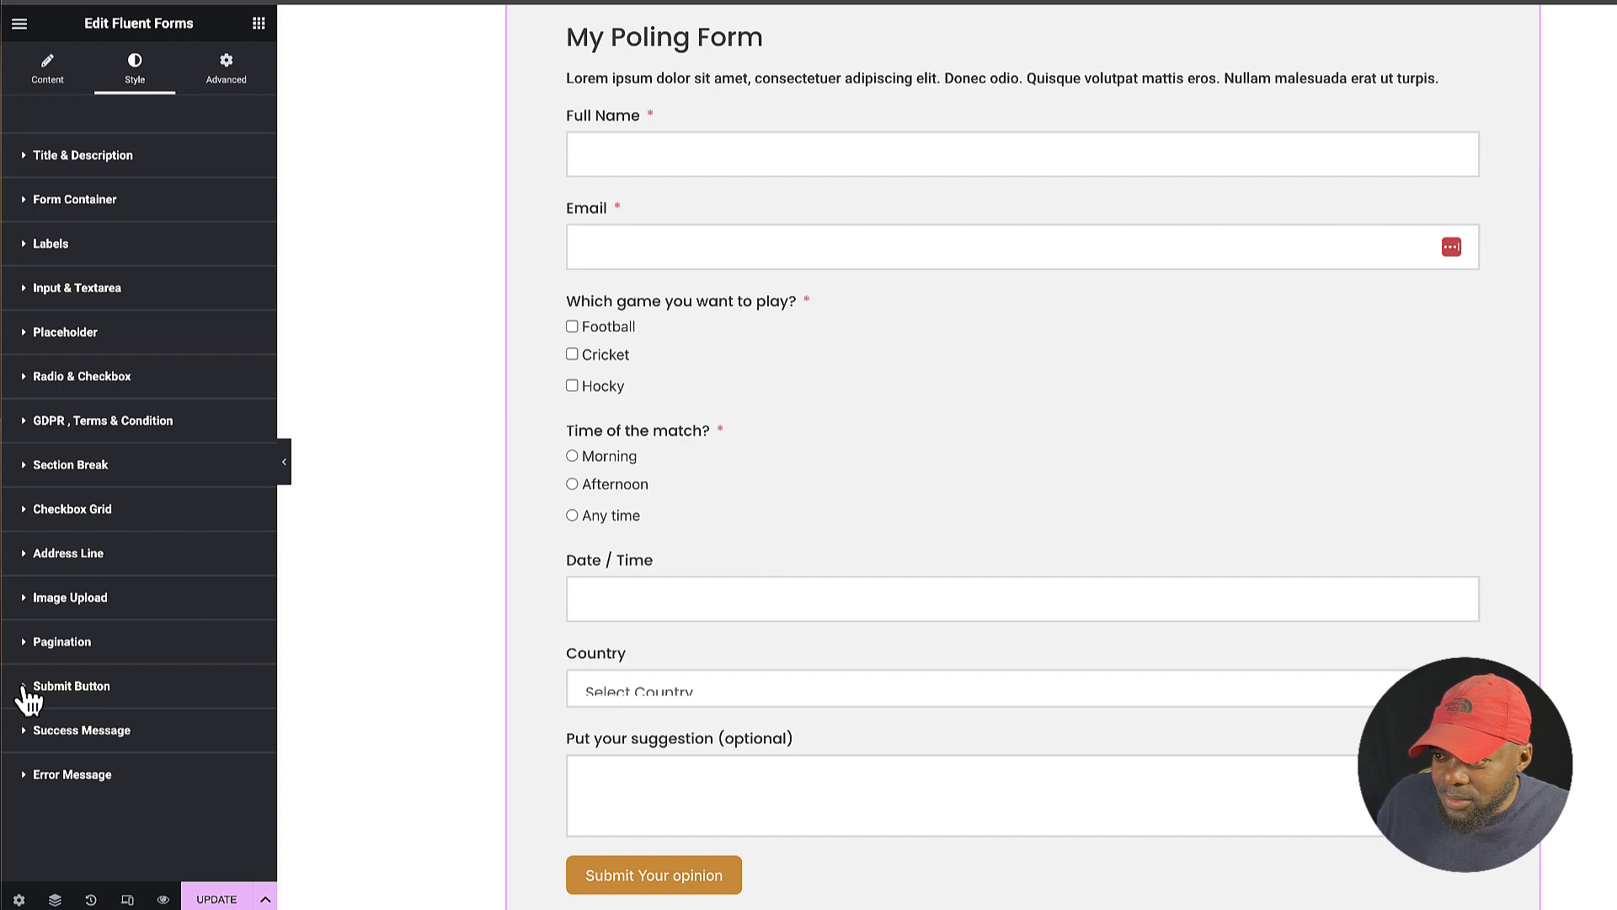
{"action": "left_click", "coordinate": [25, 687]}
- Set the submit button text to uppercase Poppins
{"action": "scroll", "coordinate": [149, 680], "scroll_direction": "down", "scroll_amount": 4}
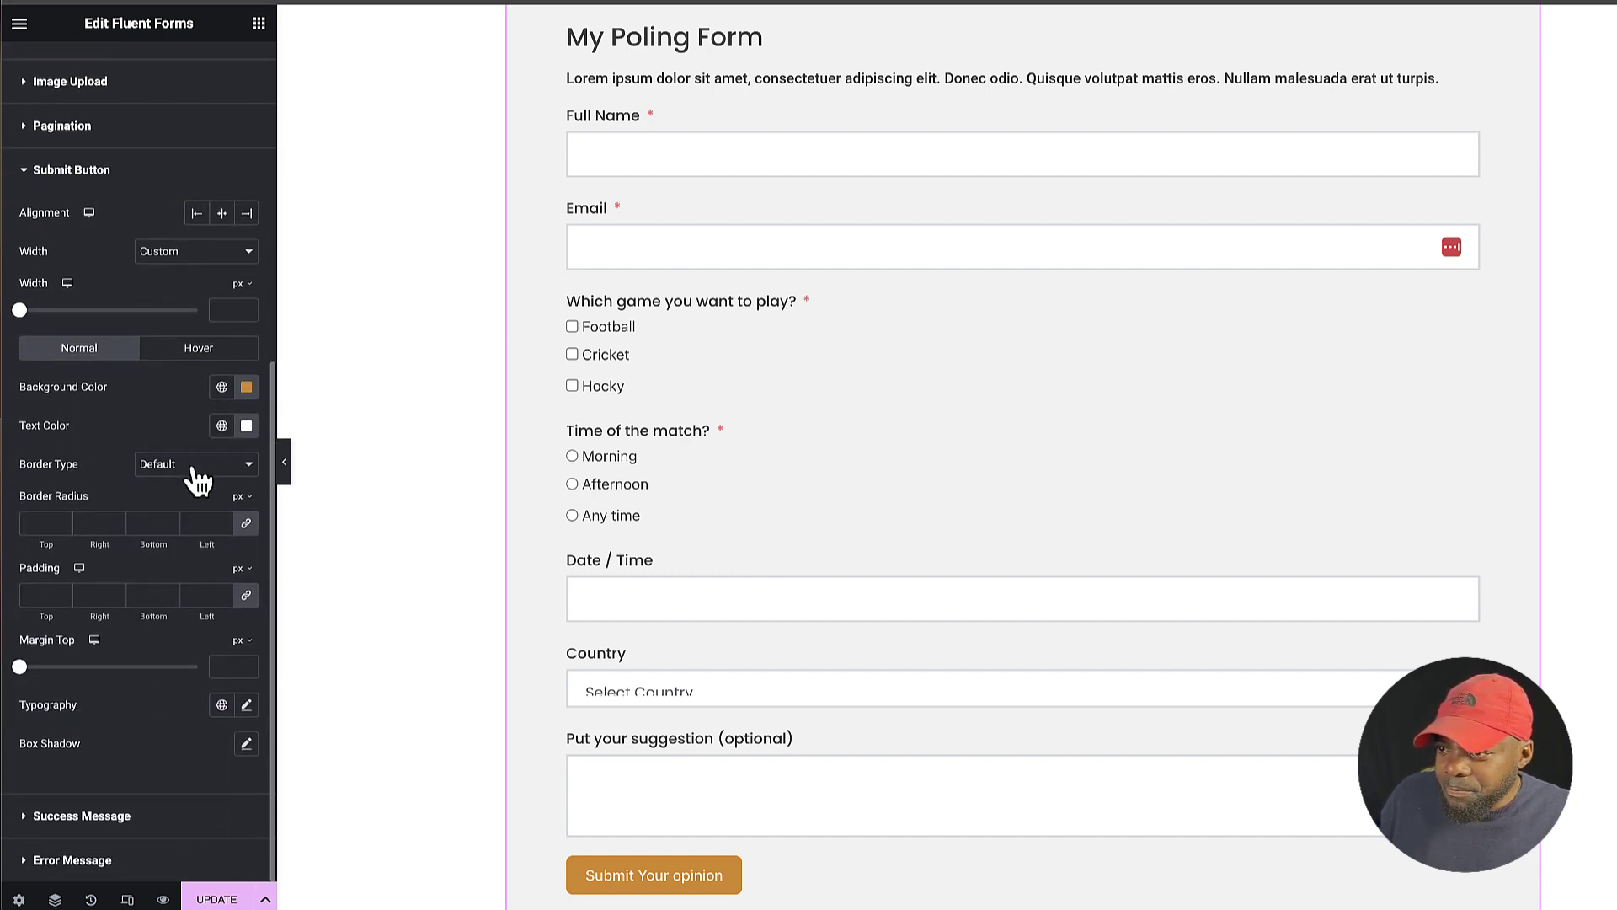
{"action": "left_click", "coordinate": [246, 705]}
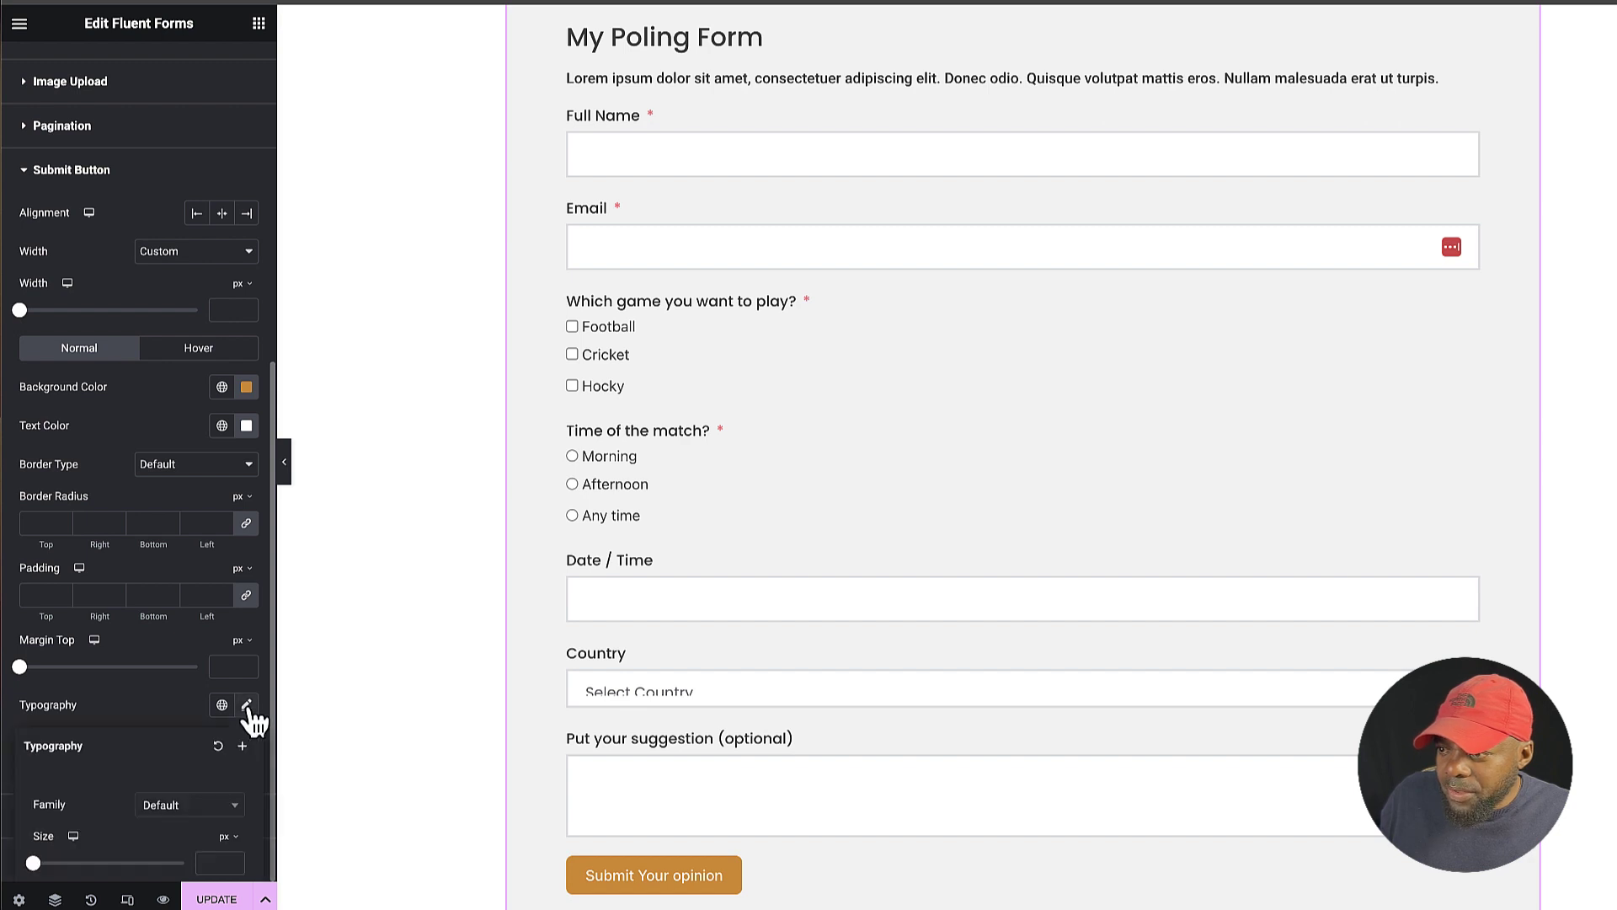
{"action": "left_click", "coordinate": [194, 811]}
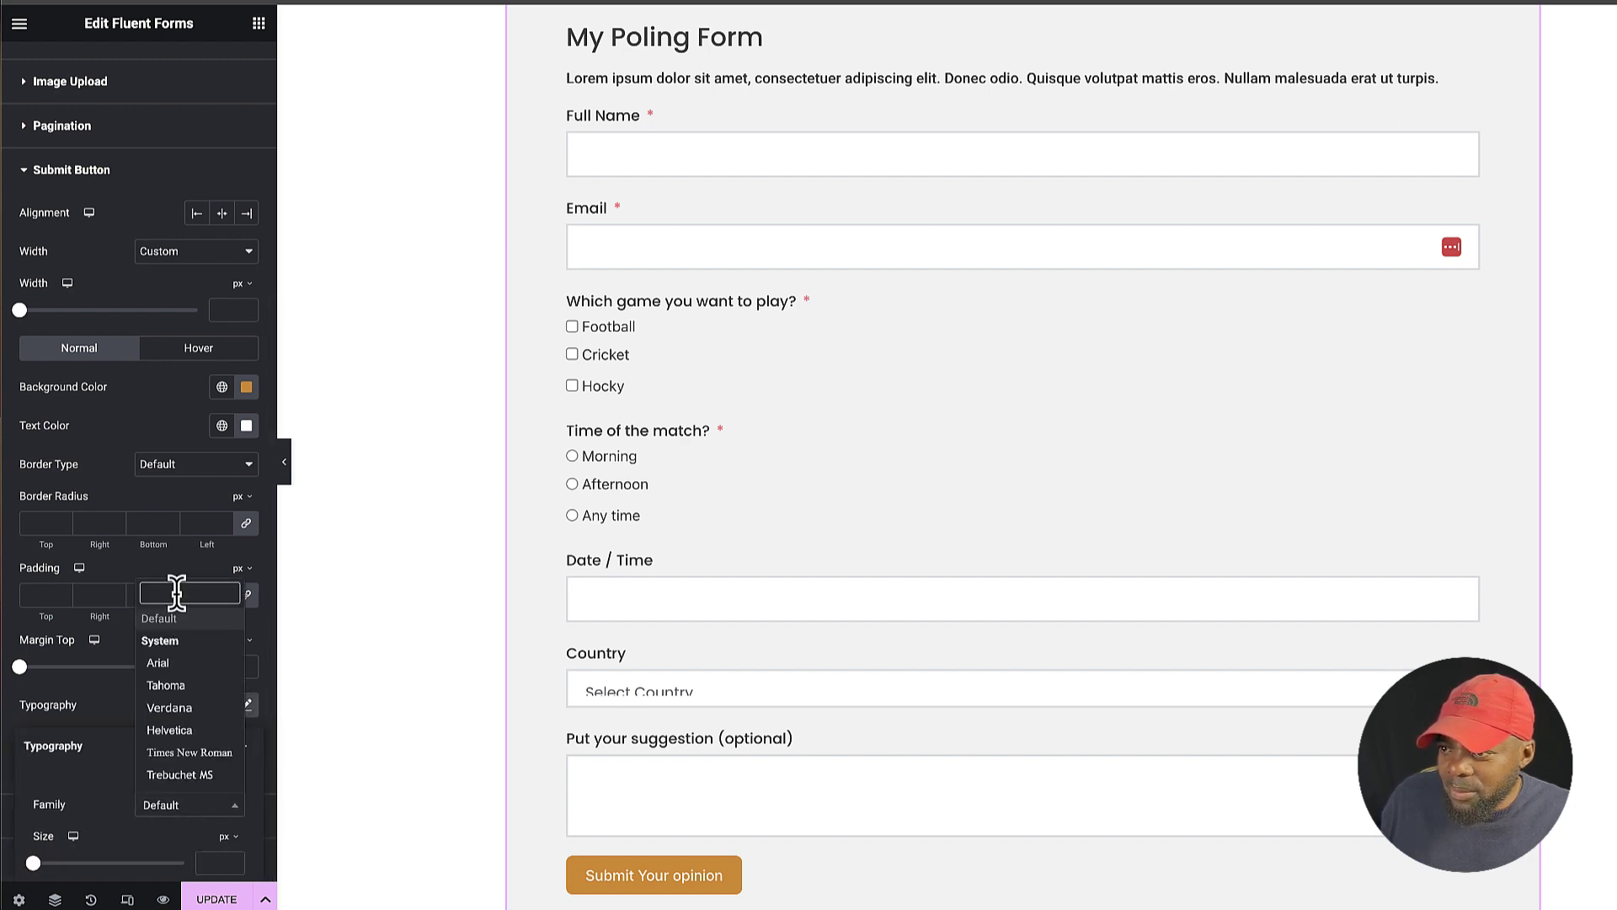
{"action": "type", "text": "popp"}
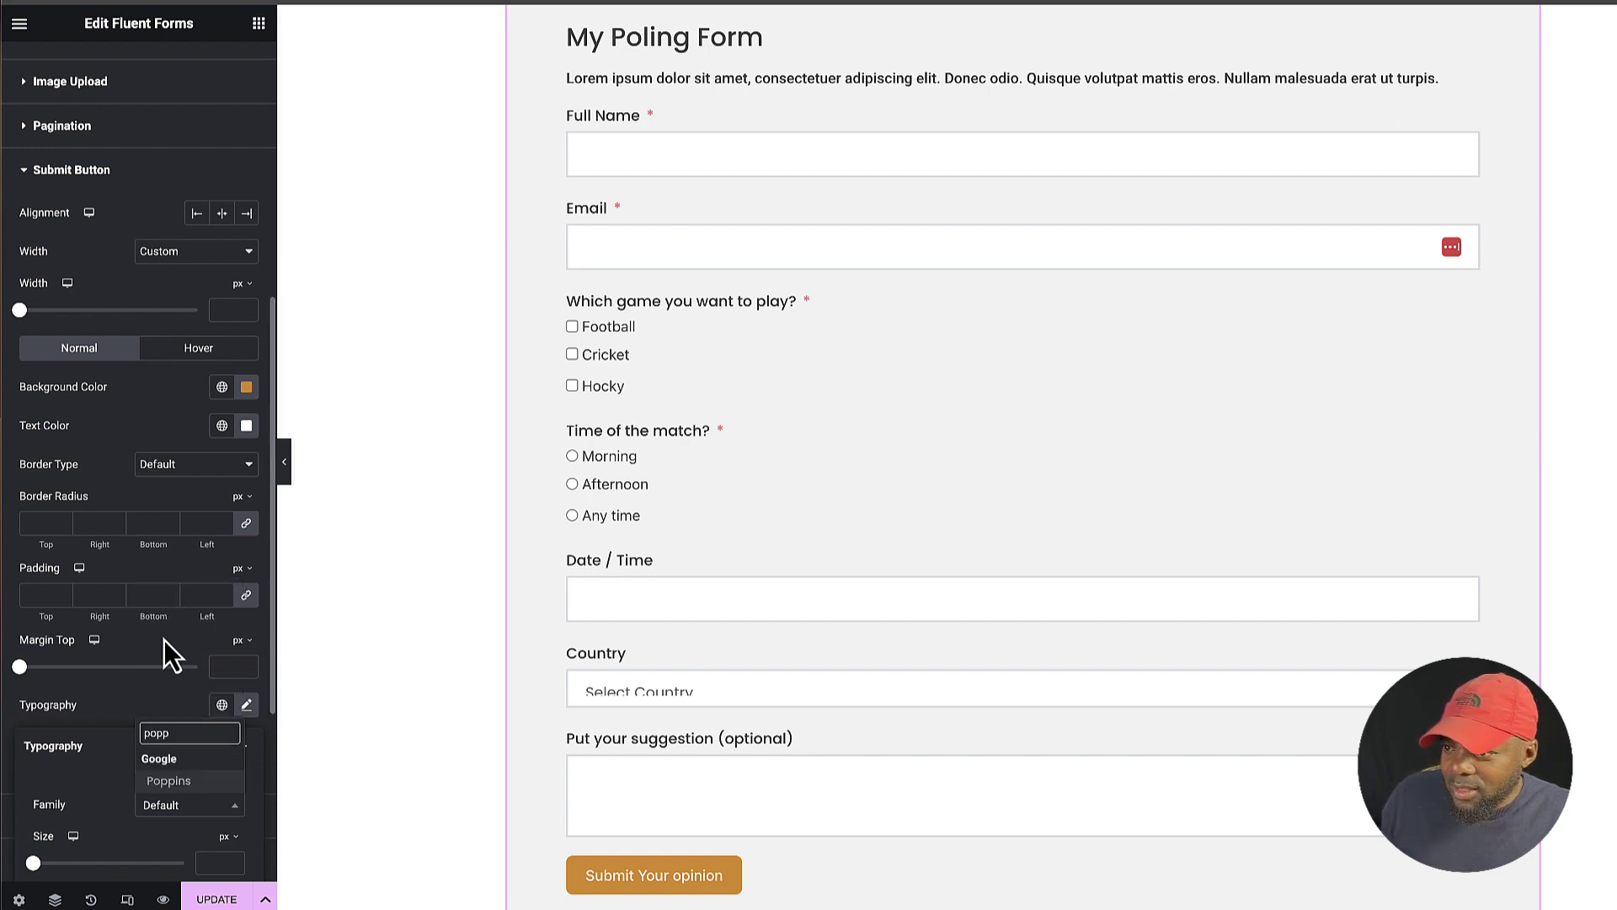
{"action": "left_click", "coordinate": [188, 783]}
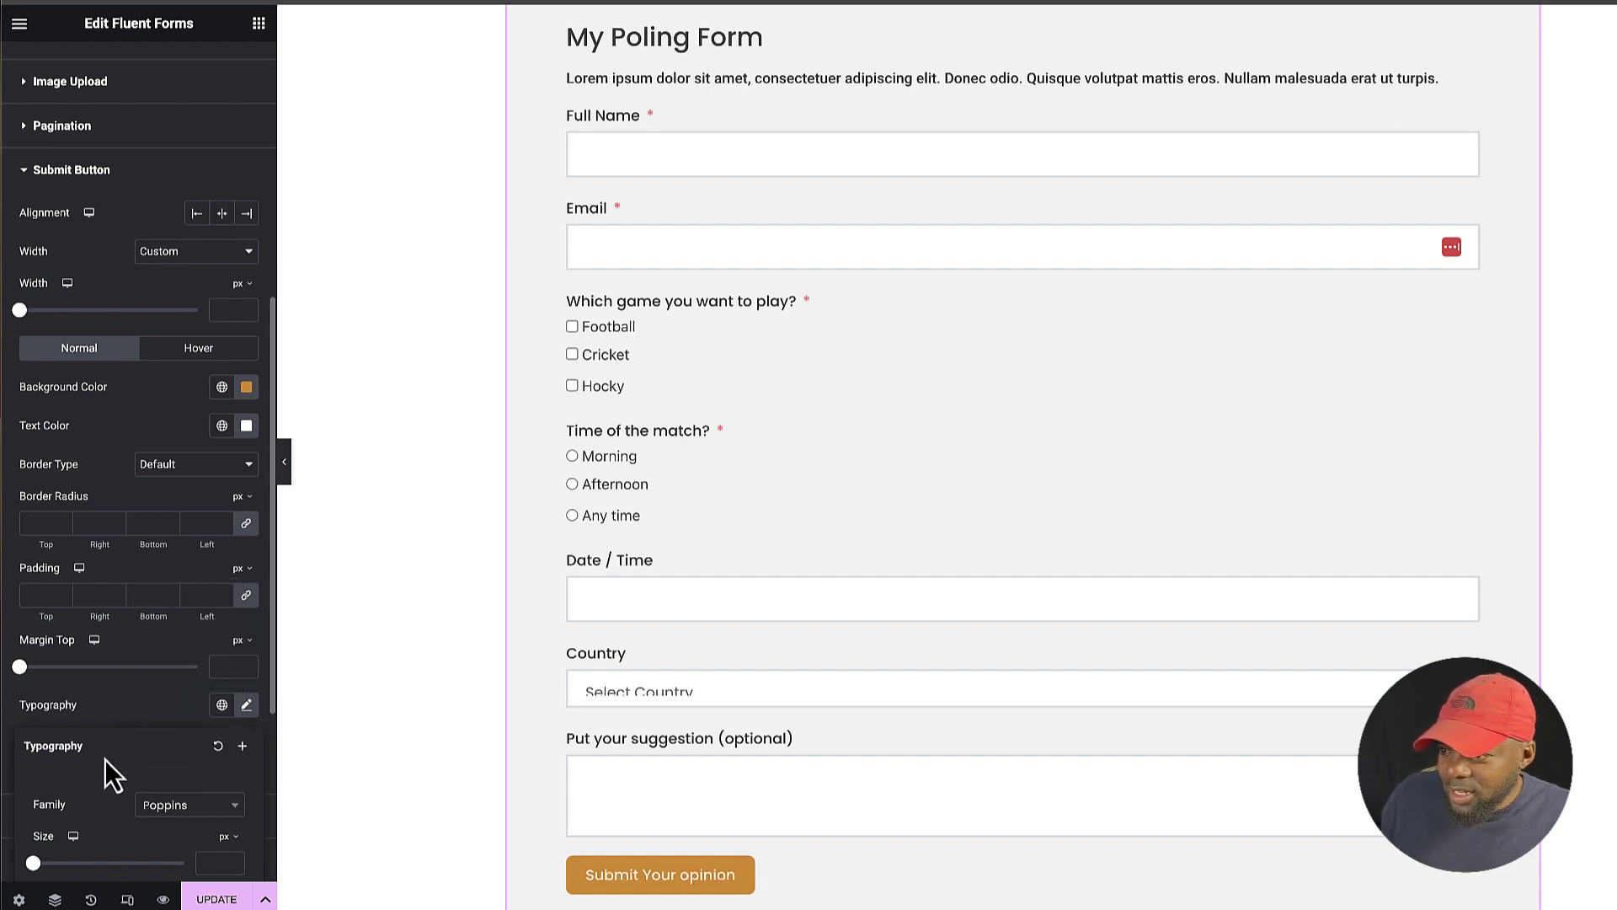
{"action": "scroll", "coordinate": [104, 760], "scroll_direction": "down", "scroll_amount": 3}
{"action": "scroll", "coordinate": [104, 758], "scroll_direction": "down", "scroll_amount": 2}
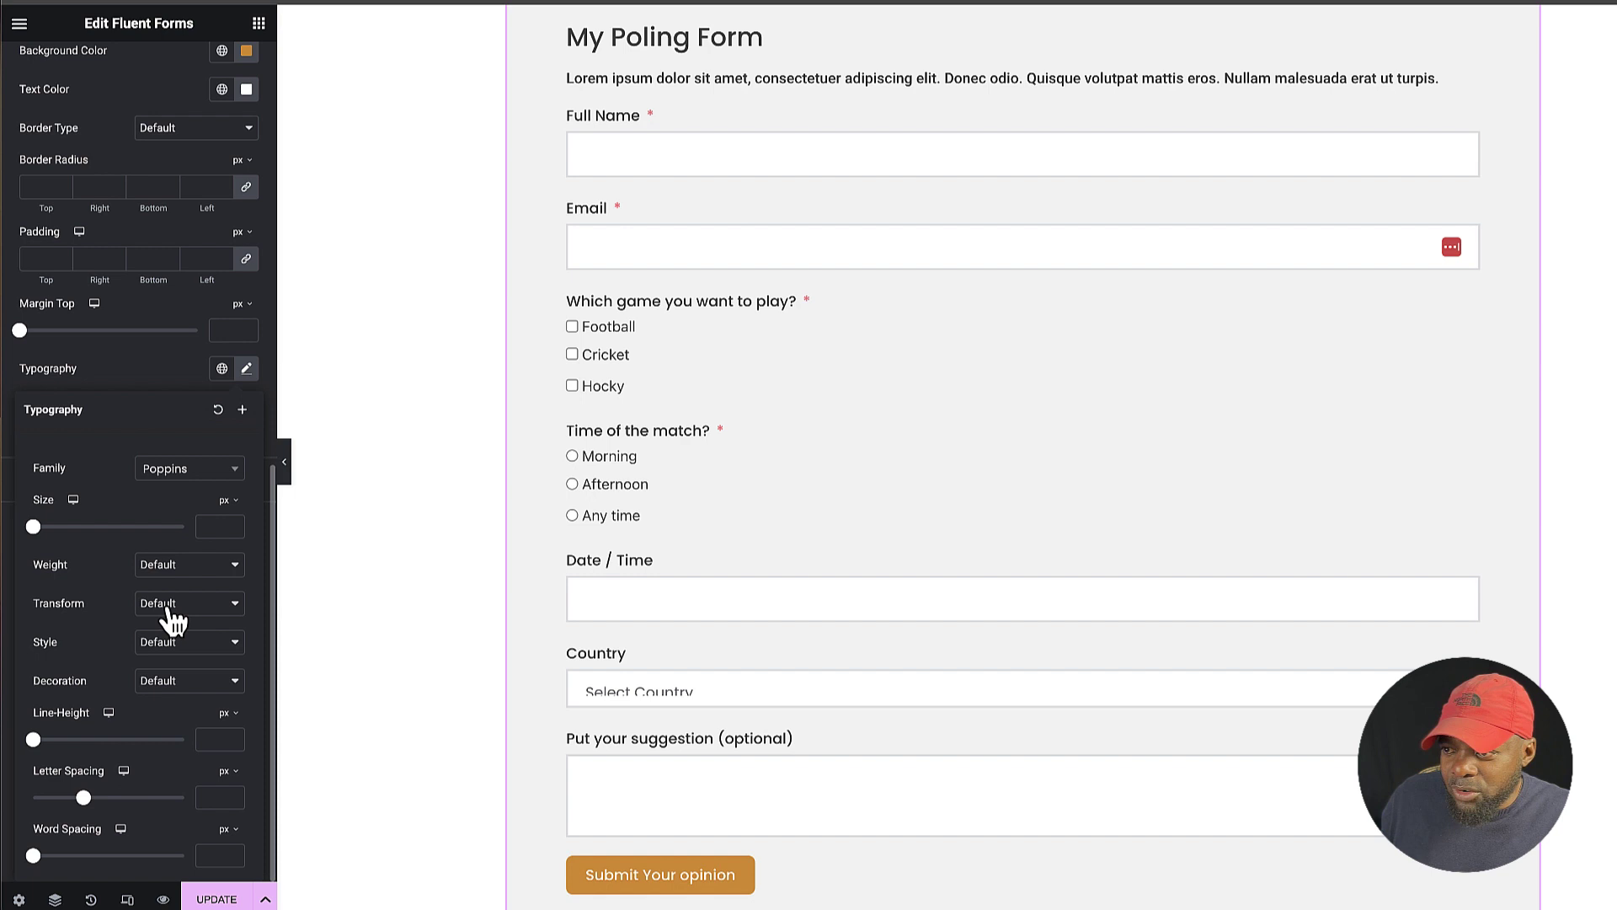
{"action": "left_click", "coordinate": [172, 605]}
{"action": "left_click", "coordinate": [194, 625]}
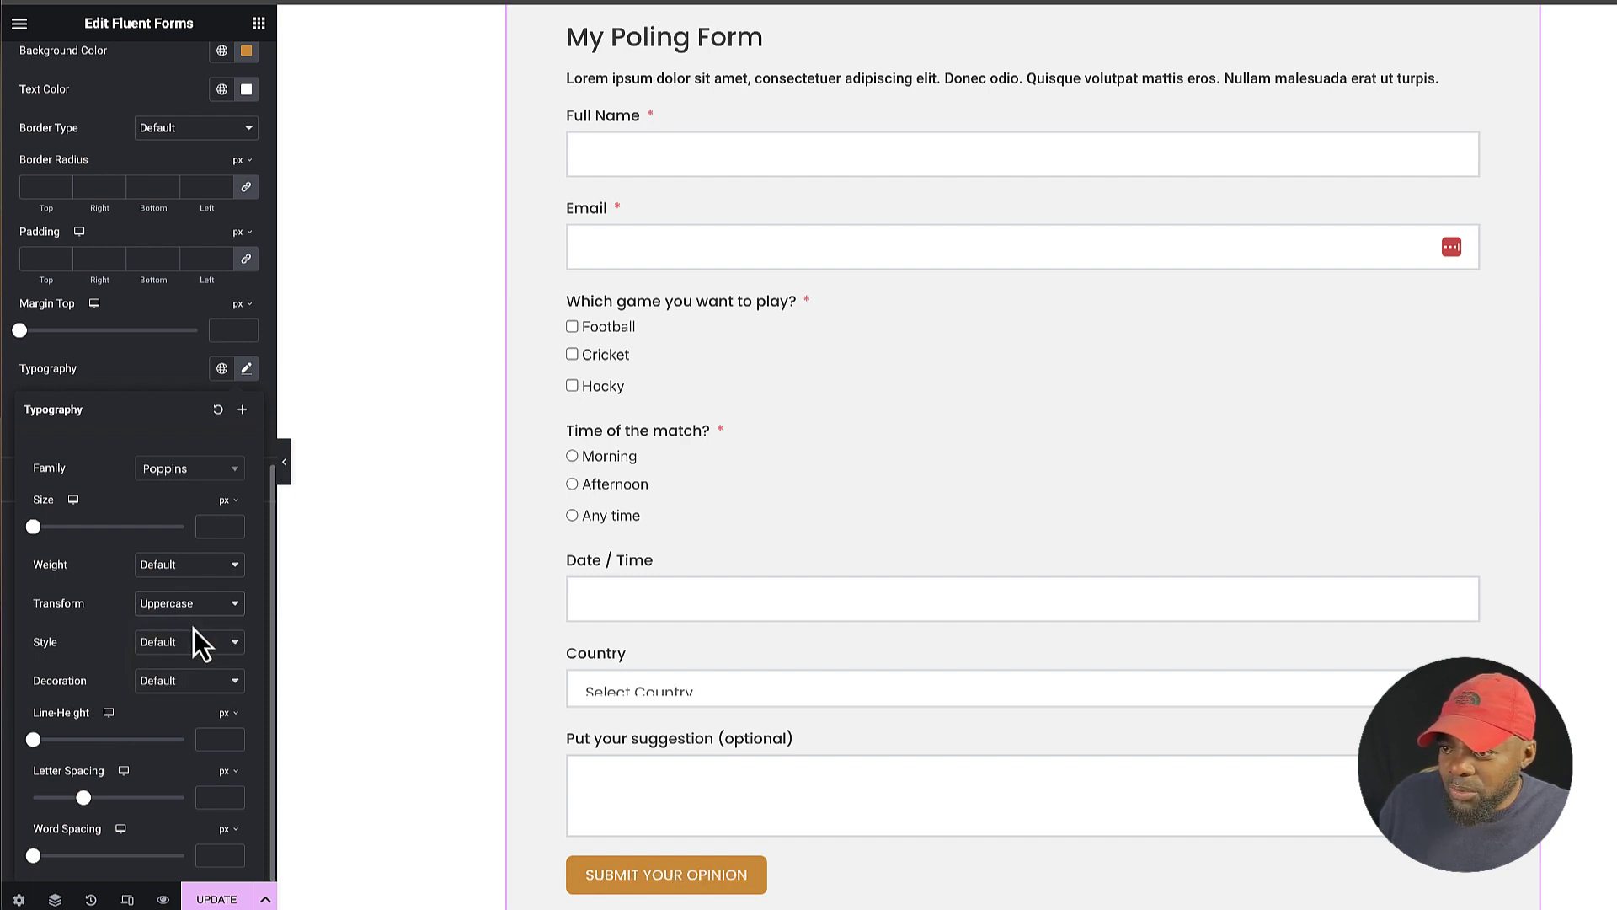
- Widen the submit button's letter spacing to 1
{"action": "left_click", "coordinate": [233, 795]}
{"action": "left_click", "coordinate": [233, 795]}
{"action": "left_click", "coordinate": [232, 795]}
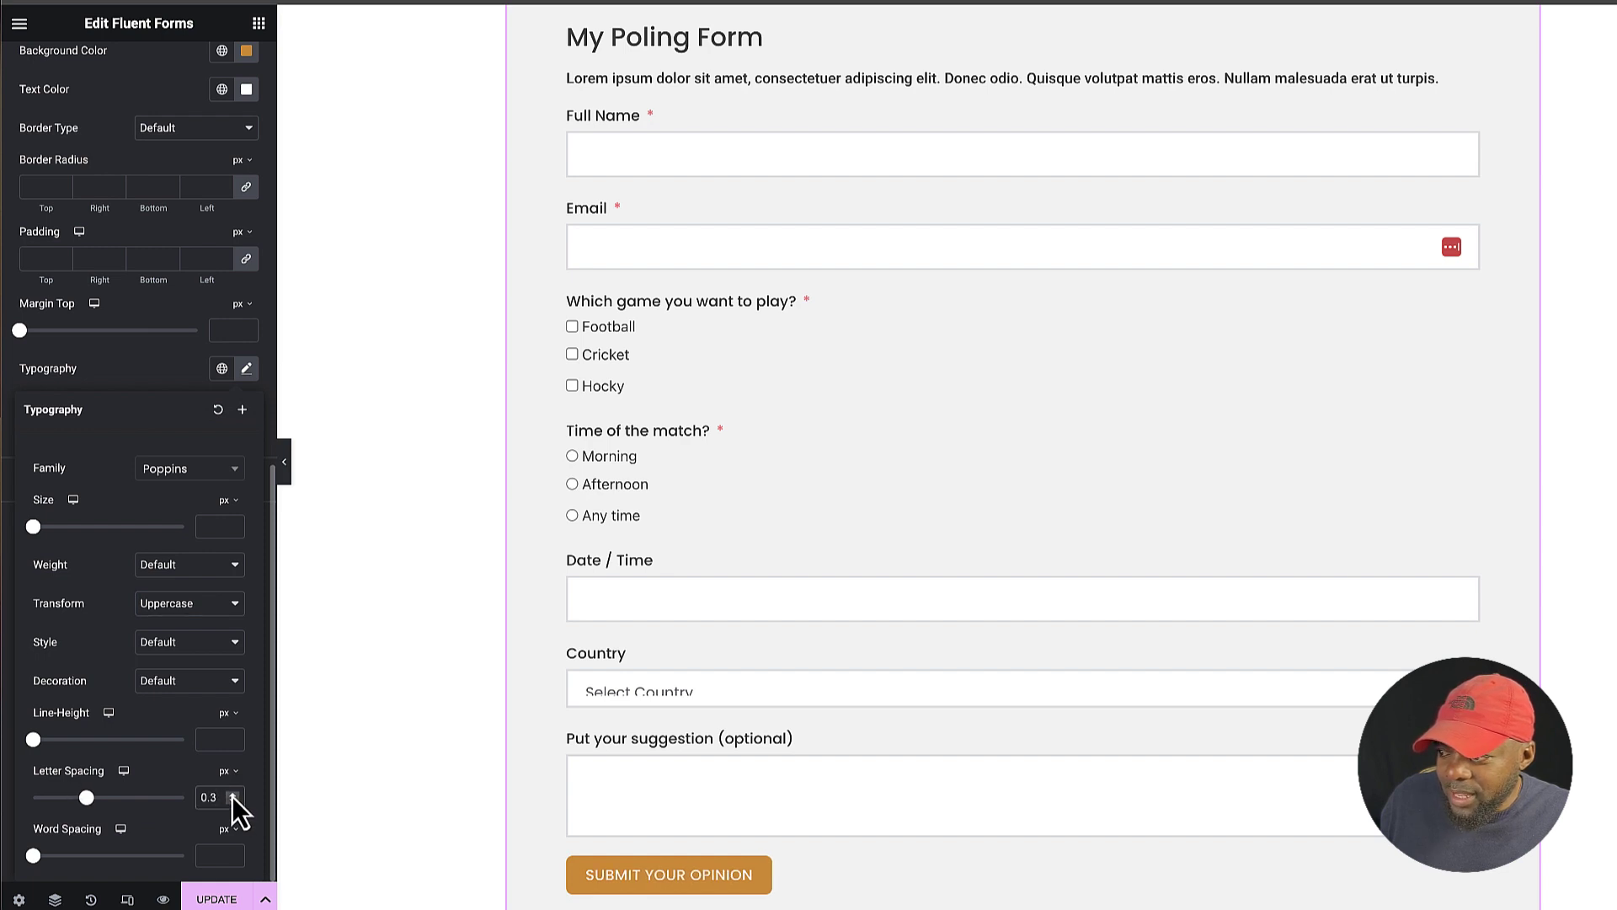
{"action": "left_click", "coordinate": [233, 795]}
{"action": "left_click", "coordinate": [232, 796]}
{"action": "left_click", "coordinate": [233, 795]}
{"action": "left_click", "coordinate": [232, 795]}
{"action": "left_click", "coordinate": [233, 795]}
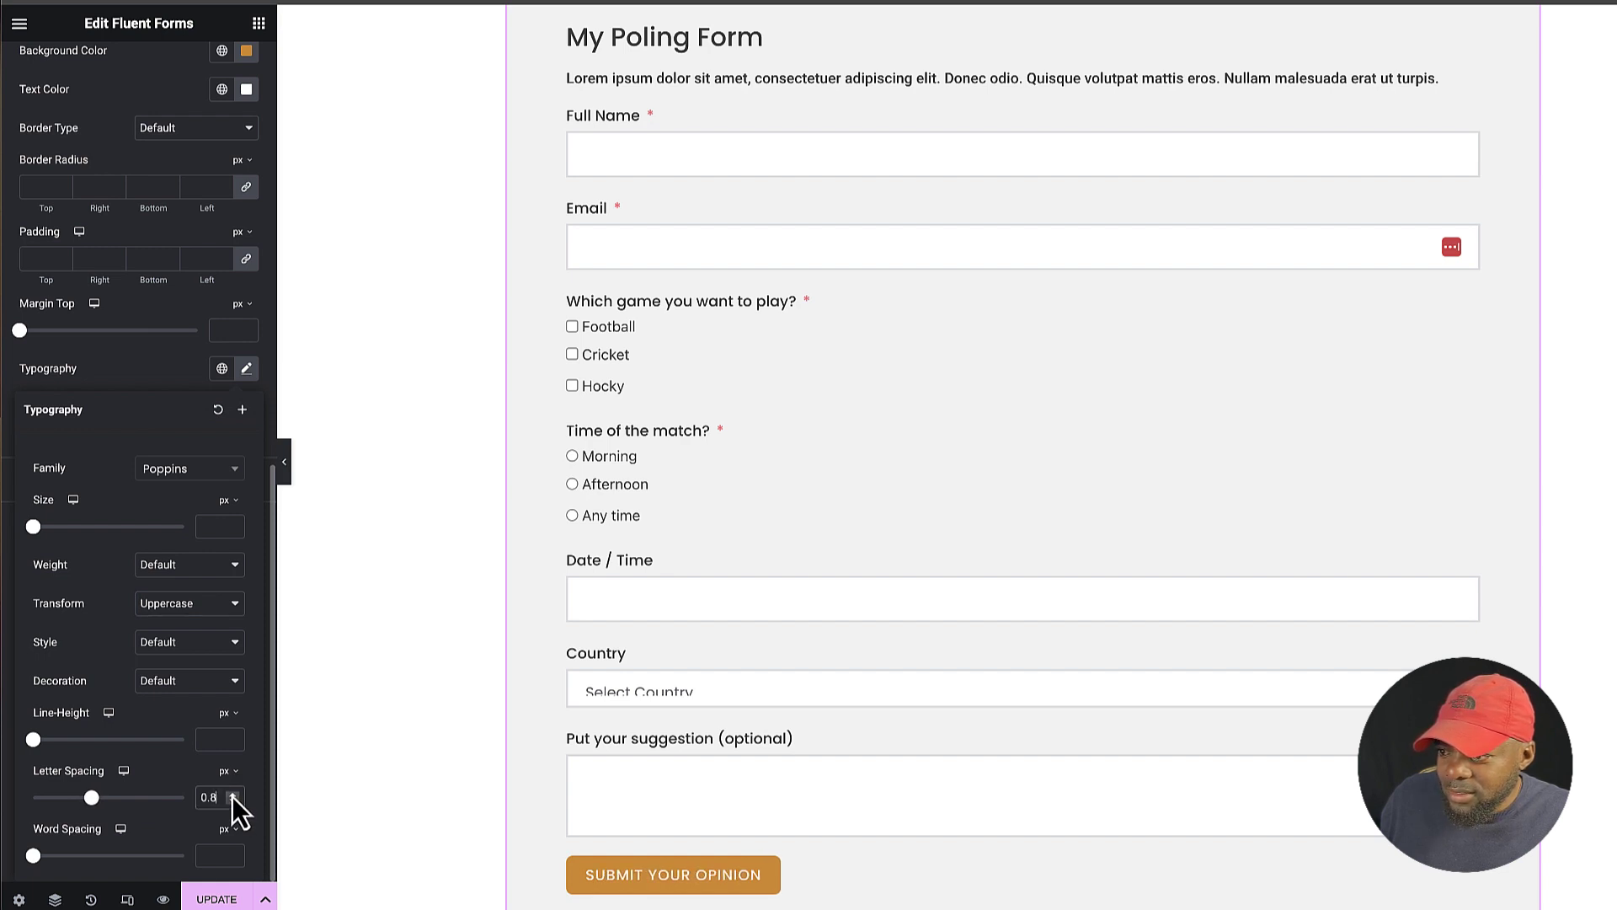
{"action": "left_click", "coordinate": [232, 796]}
{"action": "left_click", "coordinate": [231, 796]}
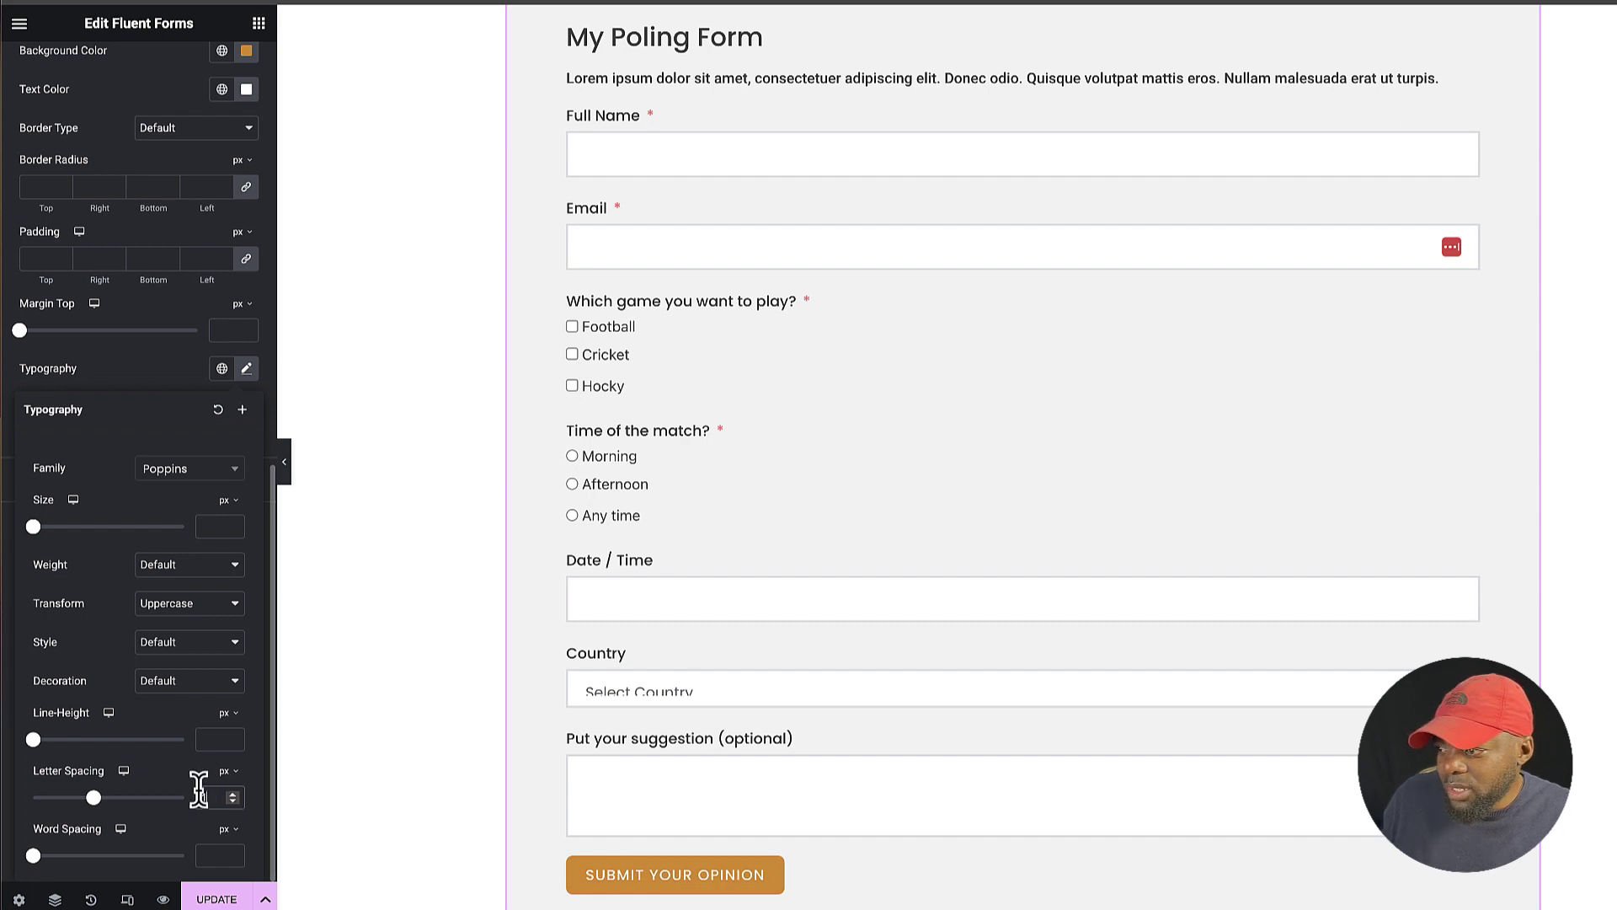
- Give the submit button square corners with a border radius of 0
{"action": "left_click", "coordinate": [47, 253]}
{"action": "left_click", "coordinate": [28, 206]}
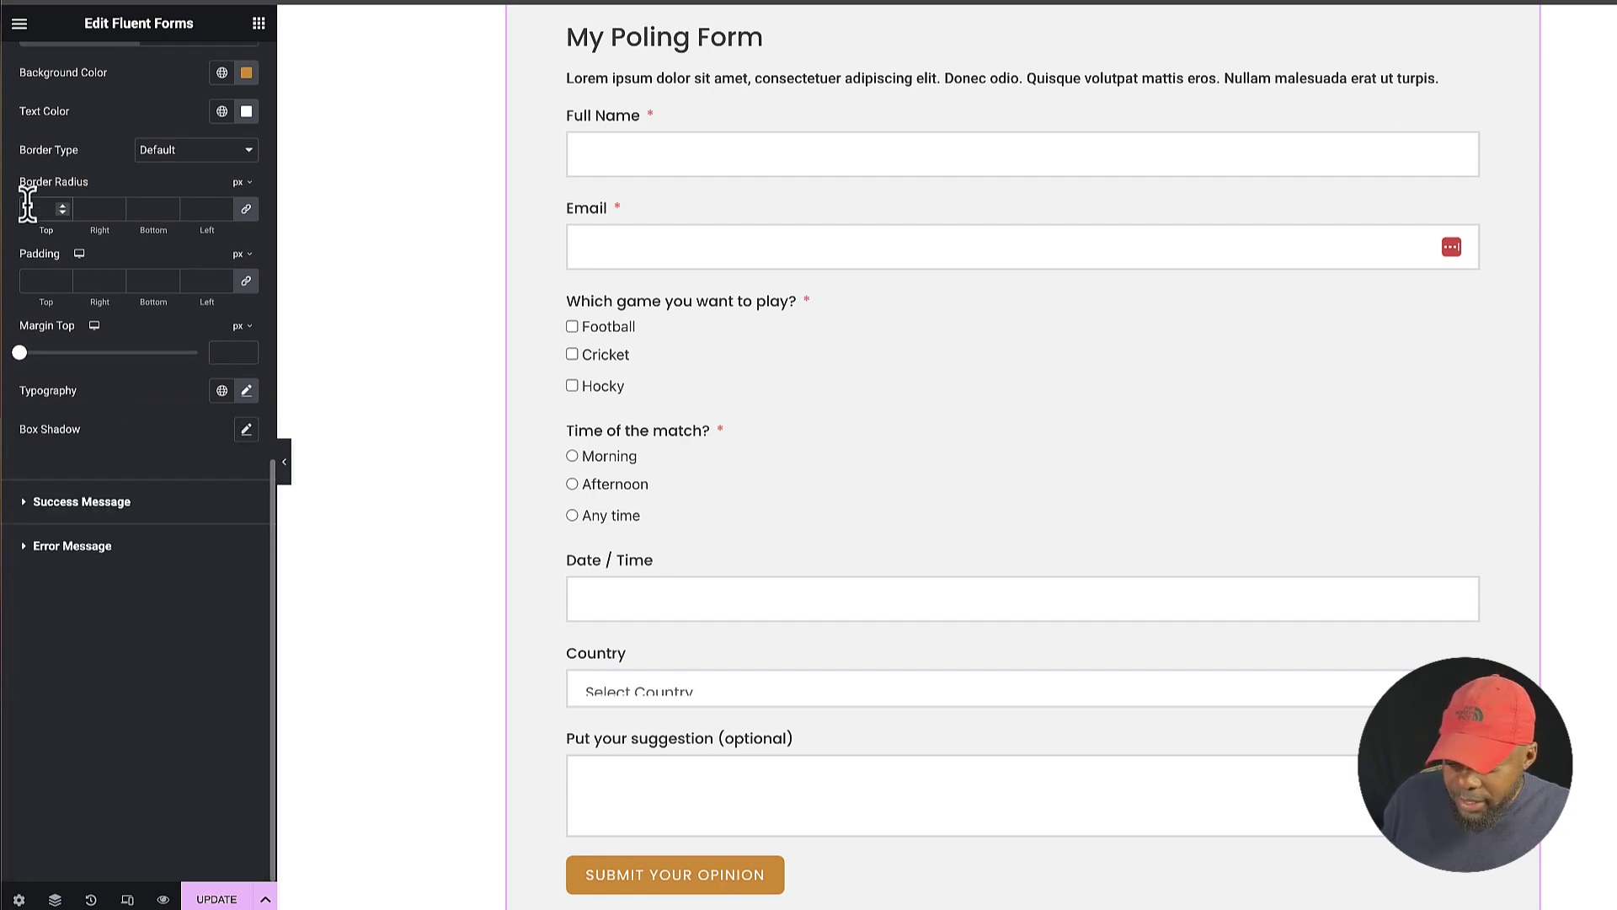
{"action": "type", "text": "0"}
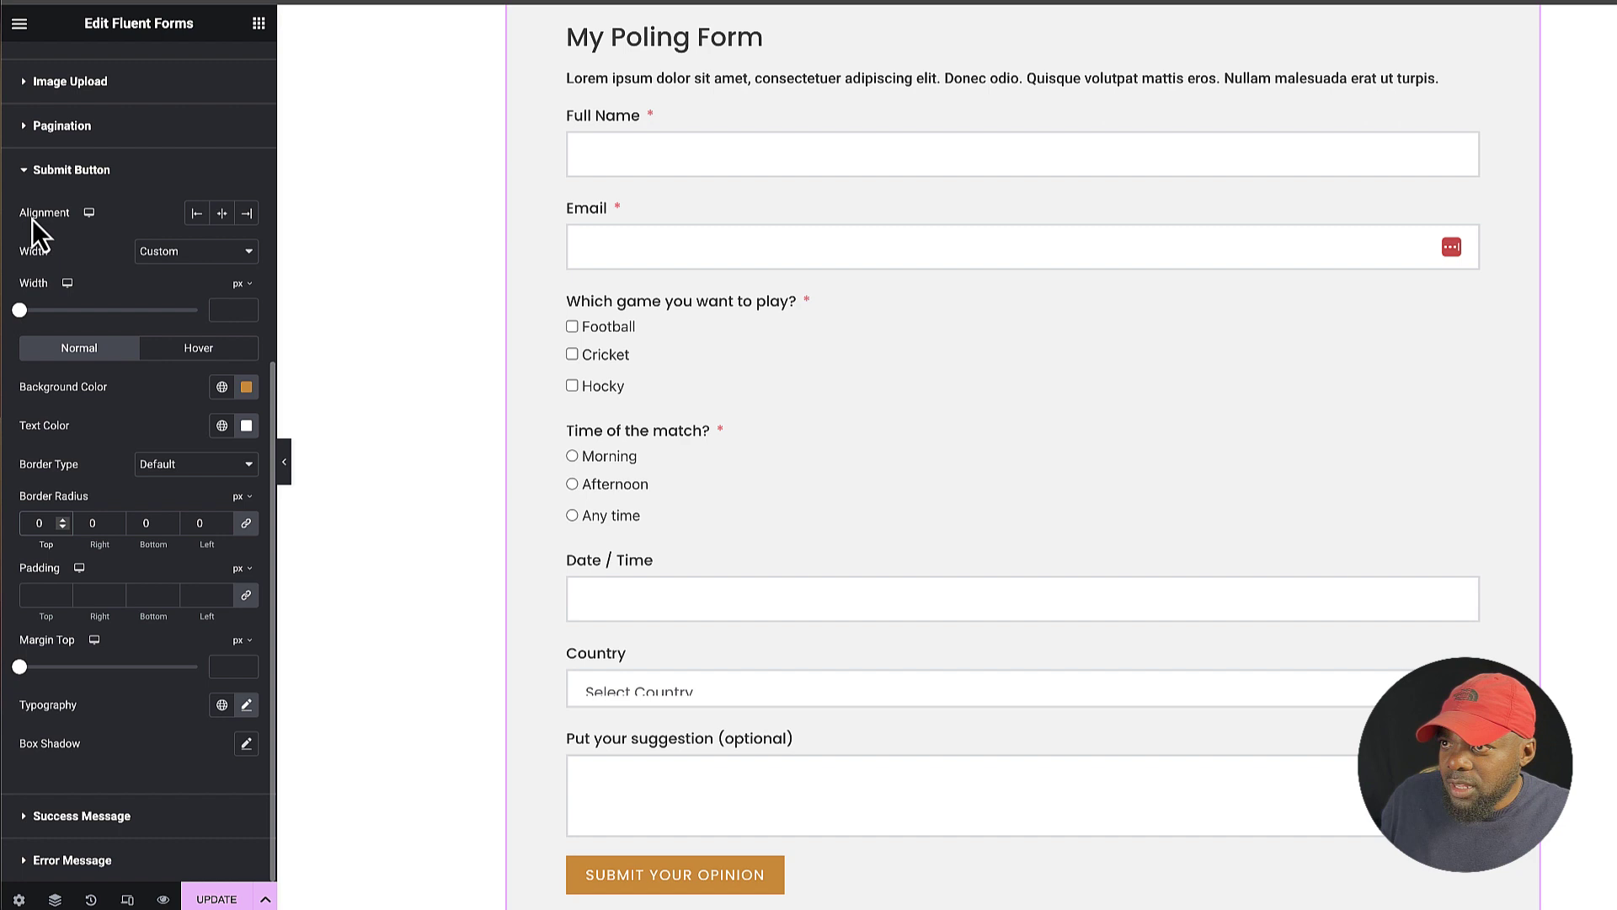
- Review the submit button's Hover colour settings before saving the page
{"action": "left_click", "coordinate": [216, 352]}
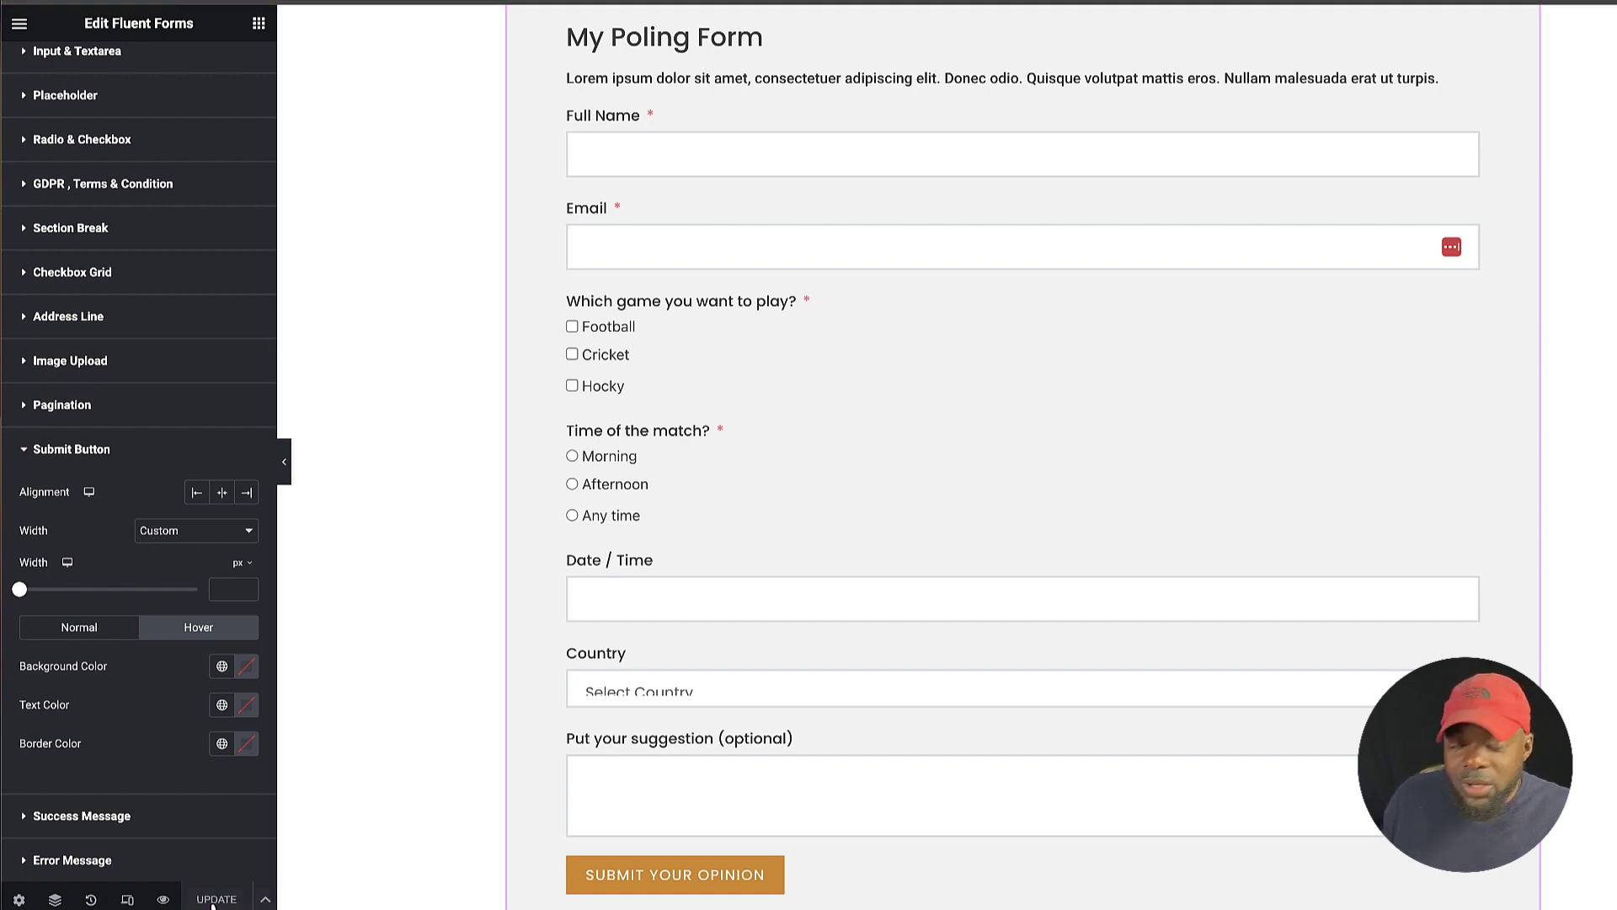
{"action": "scroll", "coordinate": [436, 659], "scroll_direction": "up", "scroll_amount": 3}
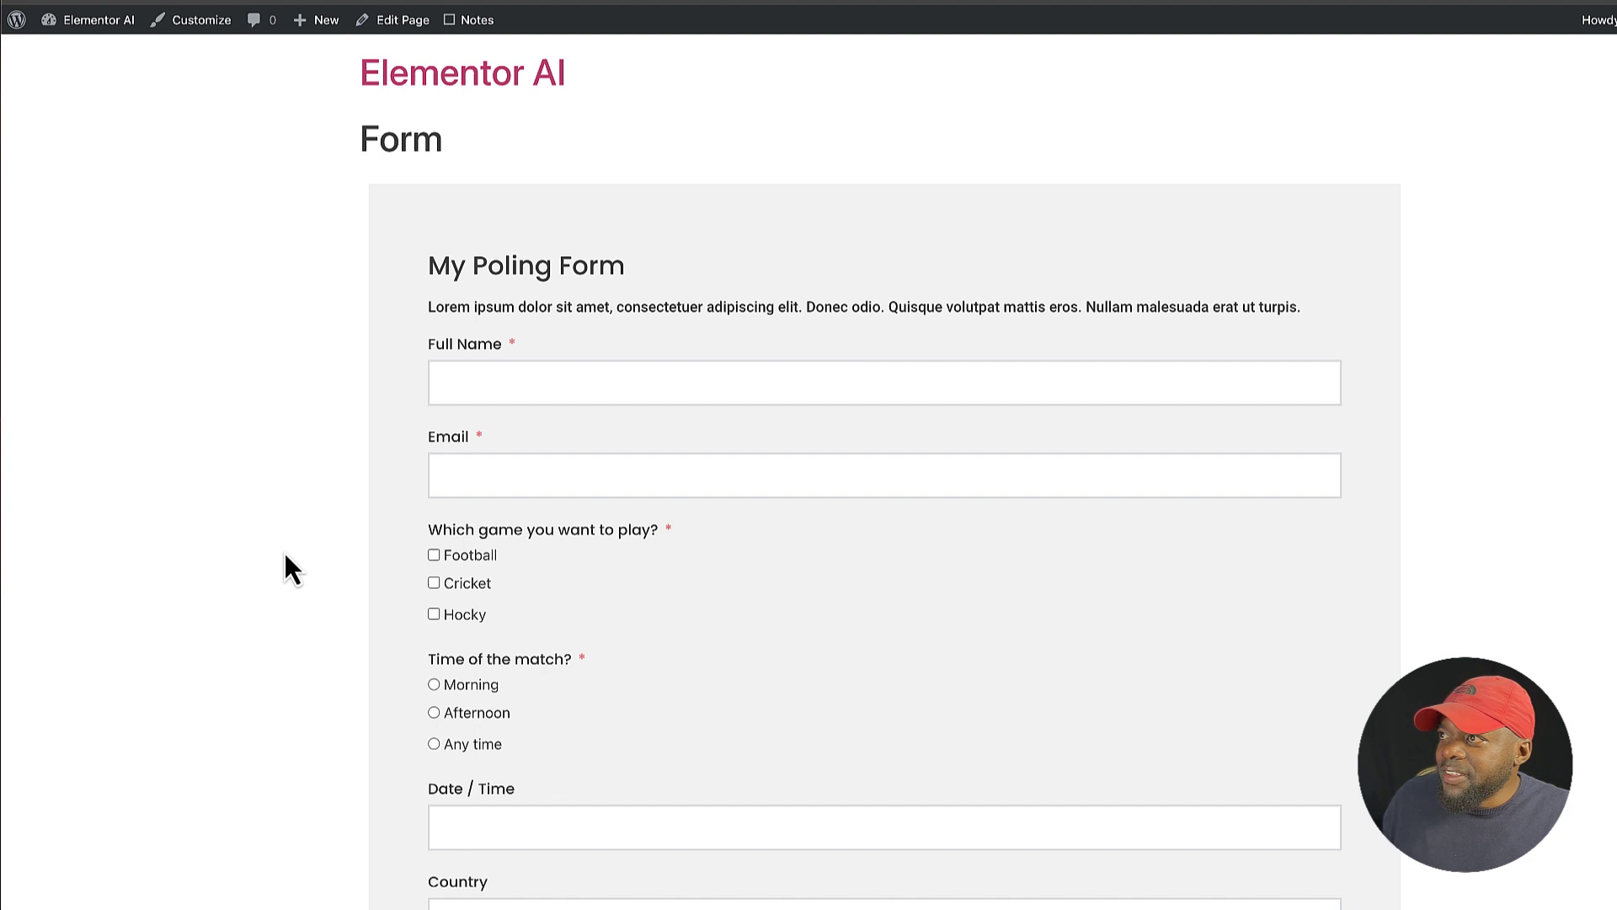
- On the live page, open and close the Country list, then pick 20/07/2023 as the Date / Time
{"action": "scroll", "coordinate": [264, 496], "scroll_direction": "down", "scroll_amount": 2}
{"action": "scroll", "coordinate": [264, 509], "scroll_direction": "down", "scroll_amount": 3}
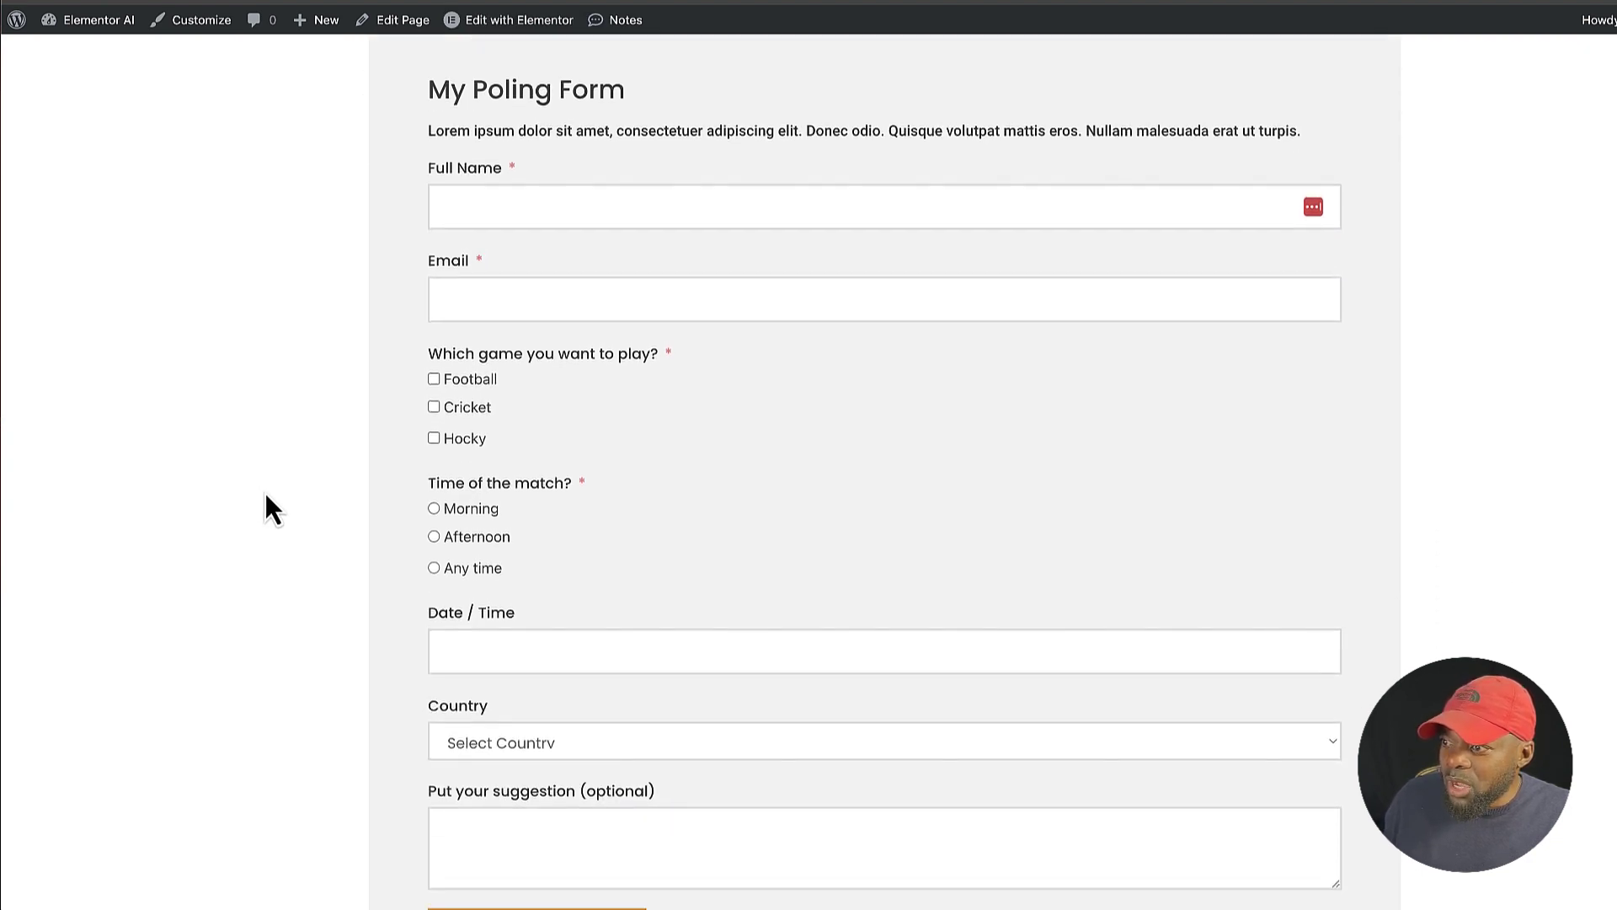
{"action": "left_click", "coordinate": [492, 575]}
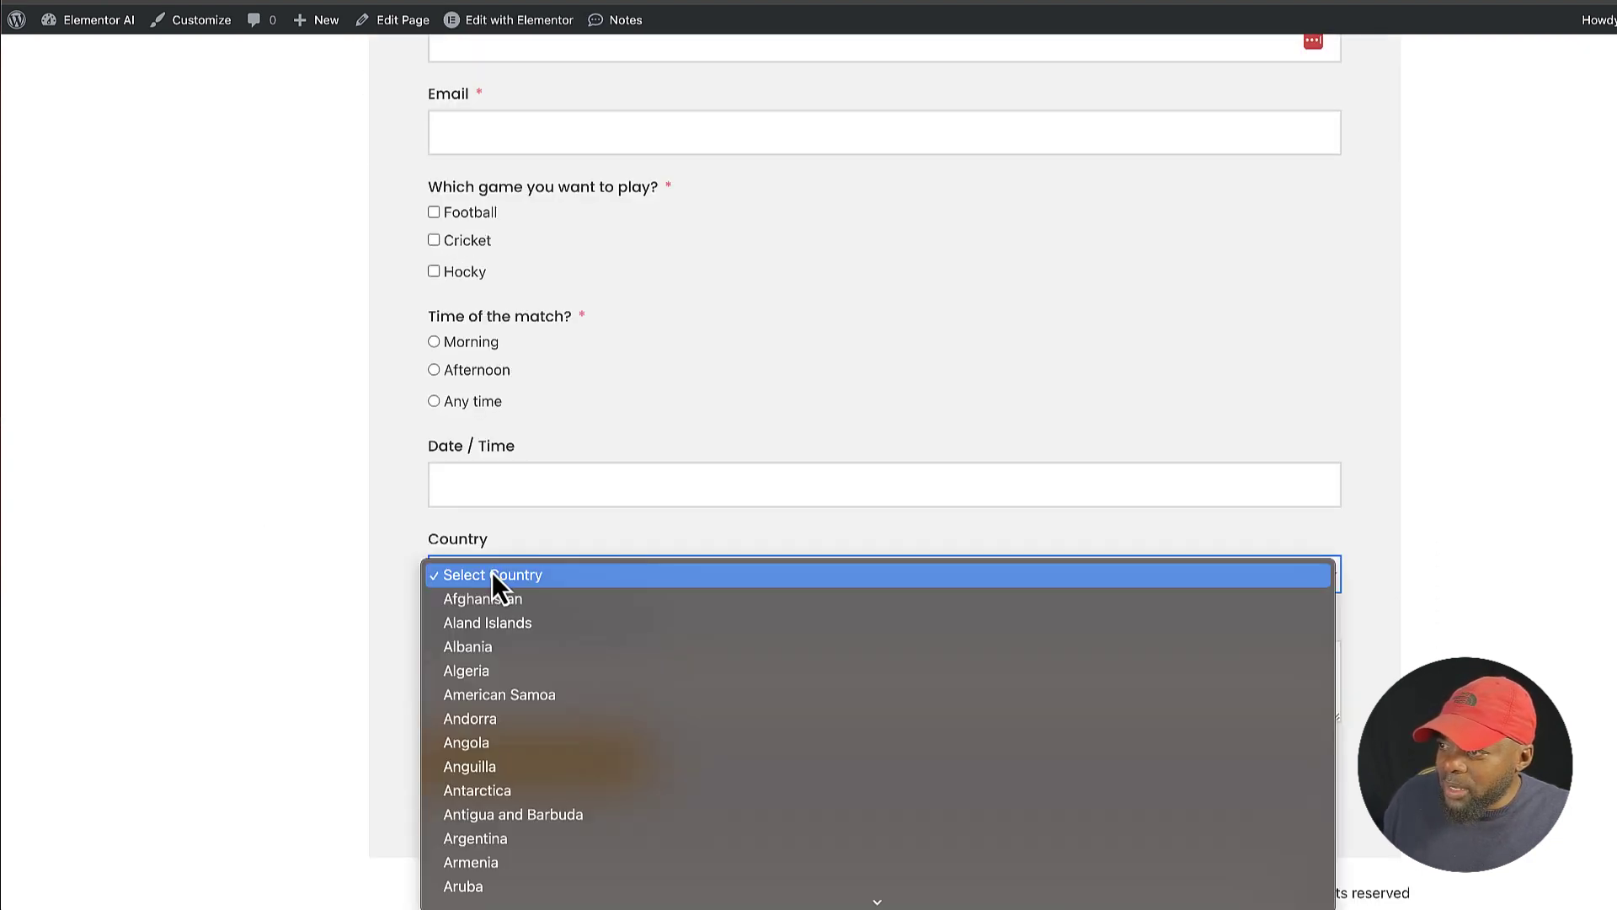
{"action": "scroll", "coordinate": [574, 756], "scroll_direction": "down", "scroll_amount": 5}
{"action": "scroll", "coordinate": [574, 756], "scroll_direction": "down", "scroll_amount": 10}
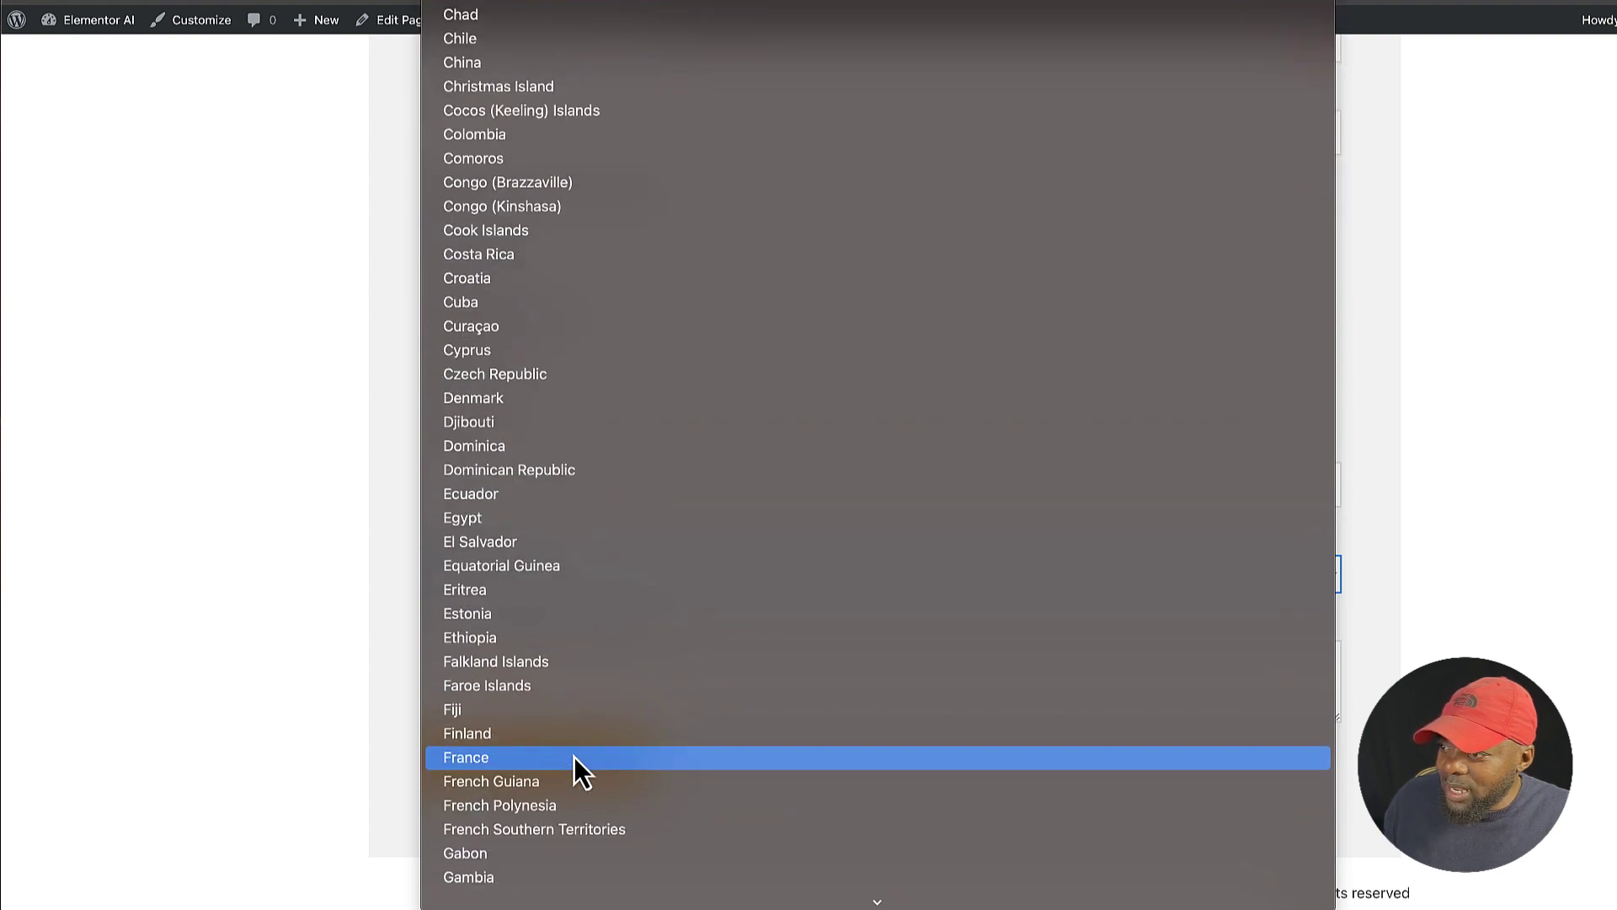
{"action": "left_click", "coordinate": [257, 707]}
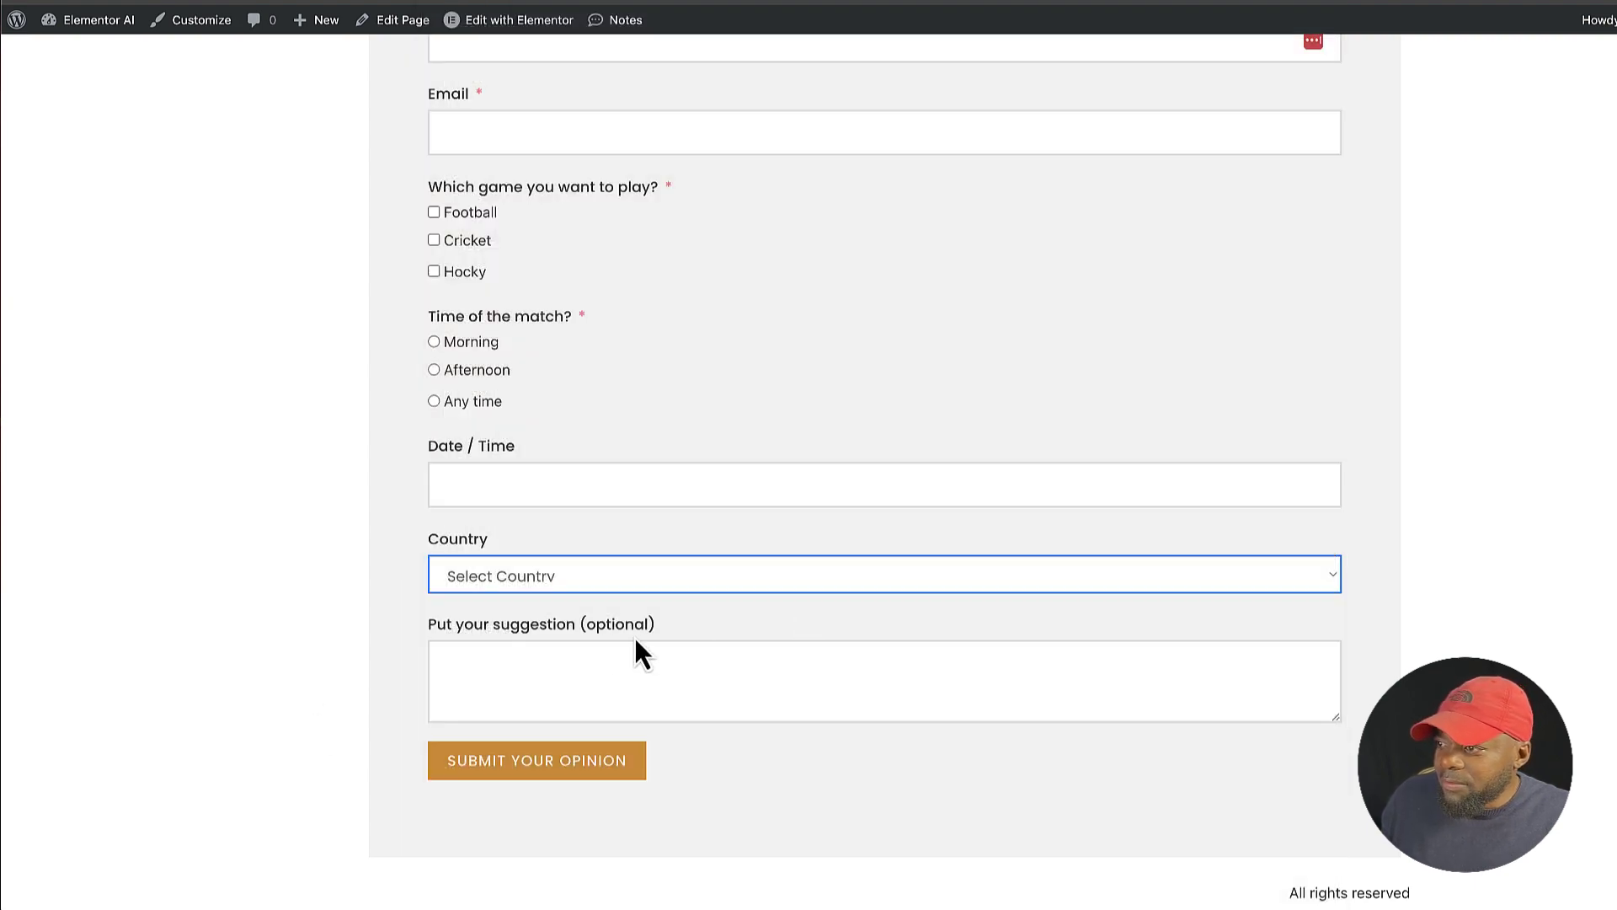
{"action": "left_click", "coordinate": [512, 487]}
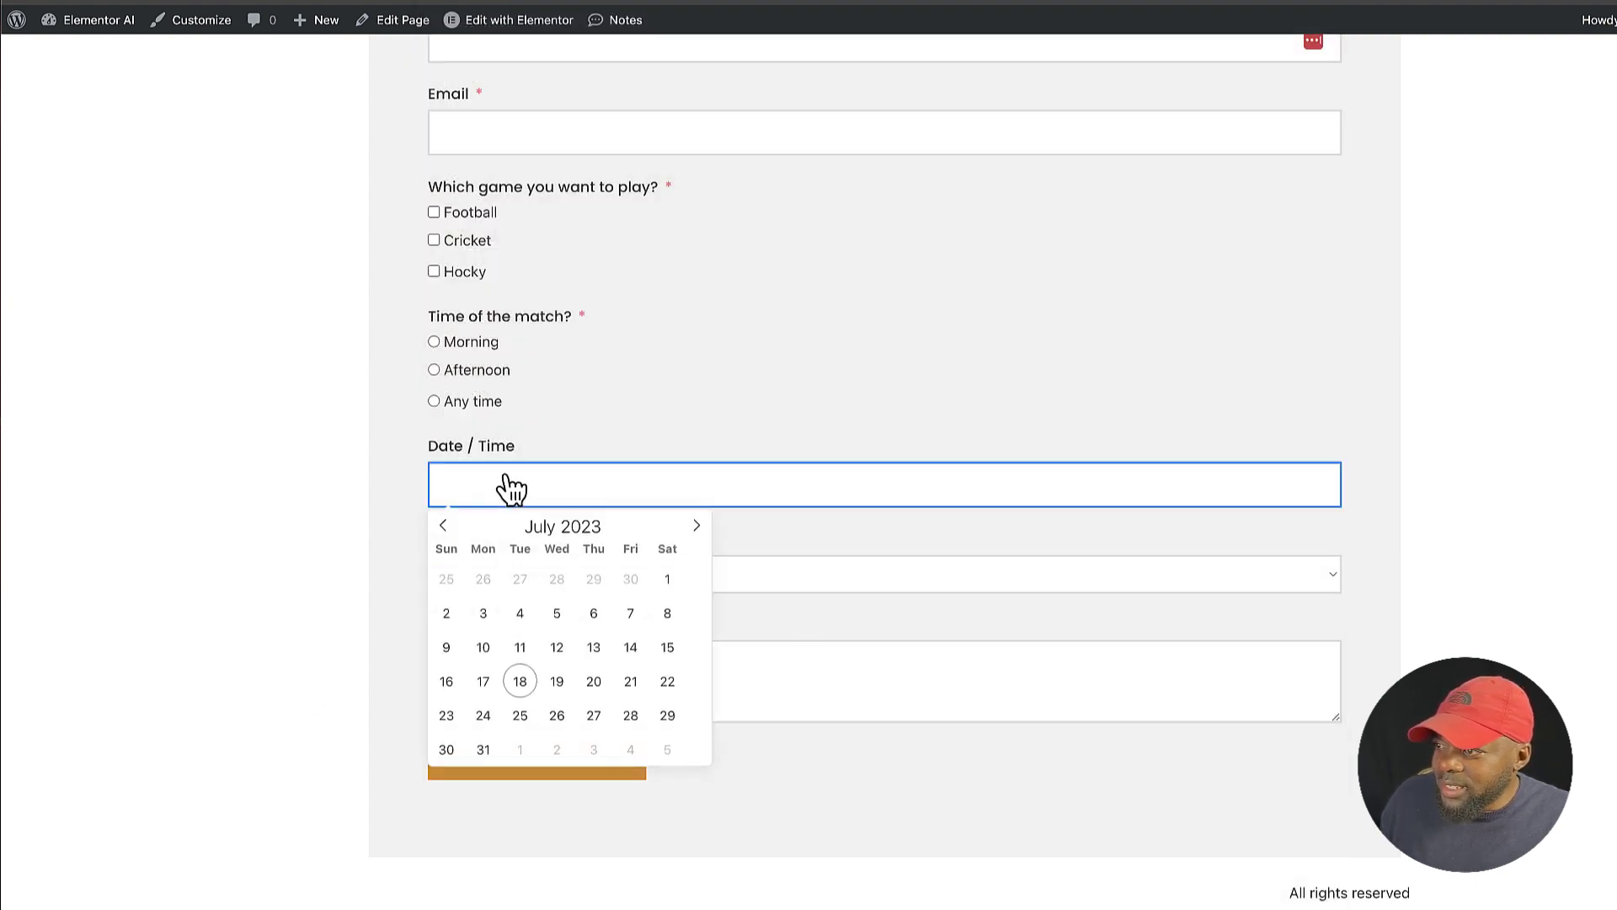
{"action": "left_click", "coordinate": [595, 682]}
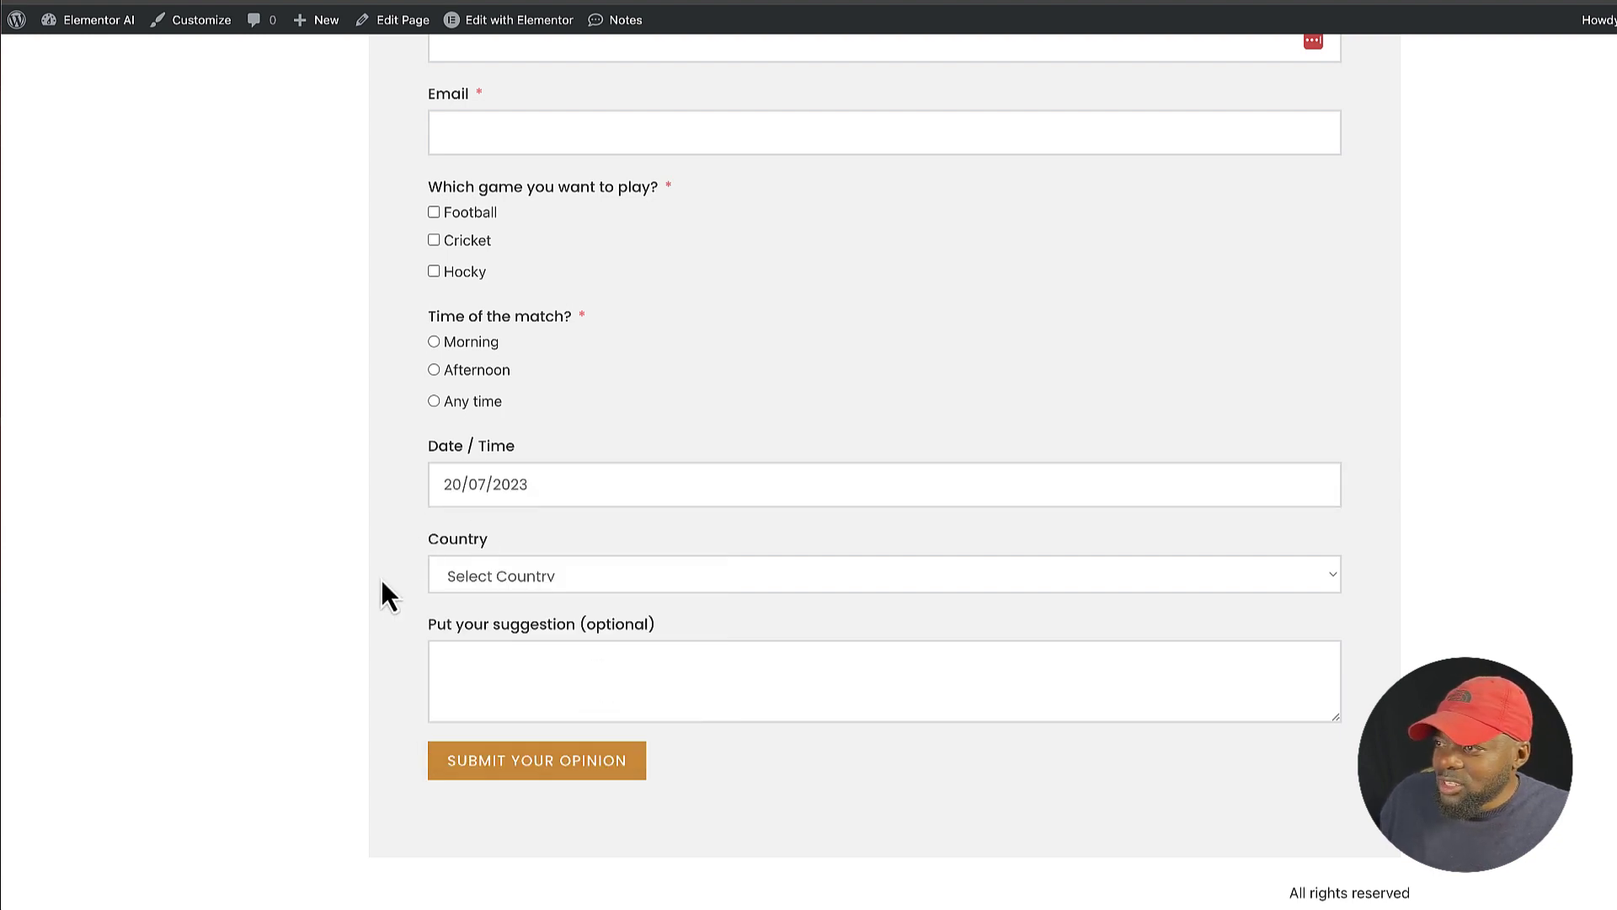
{"action": "scroll", "coordinate": [382, 583], "scroll_direction": "up", "scroll_amount": 4}
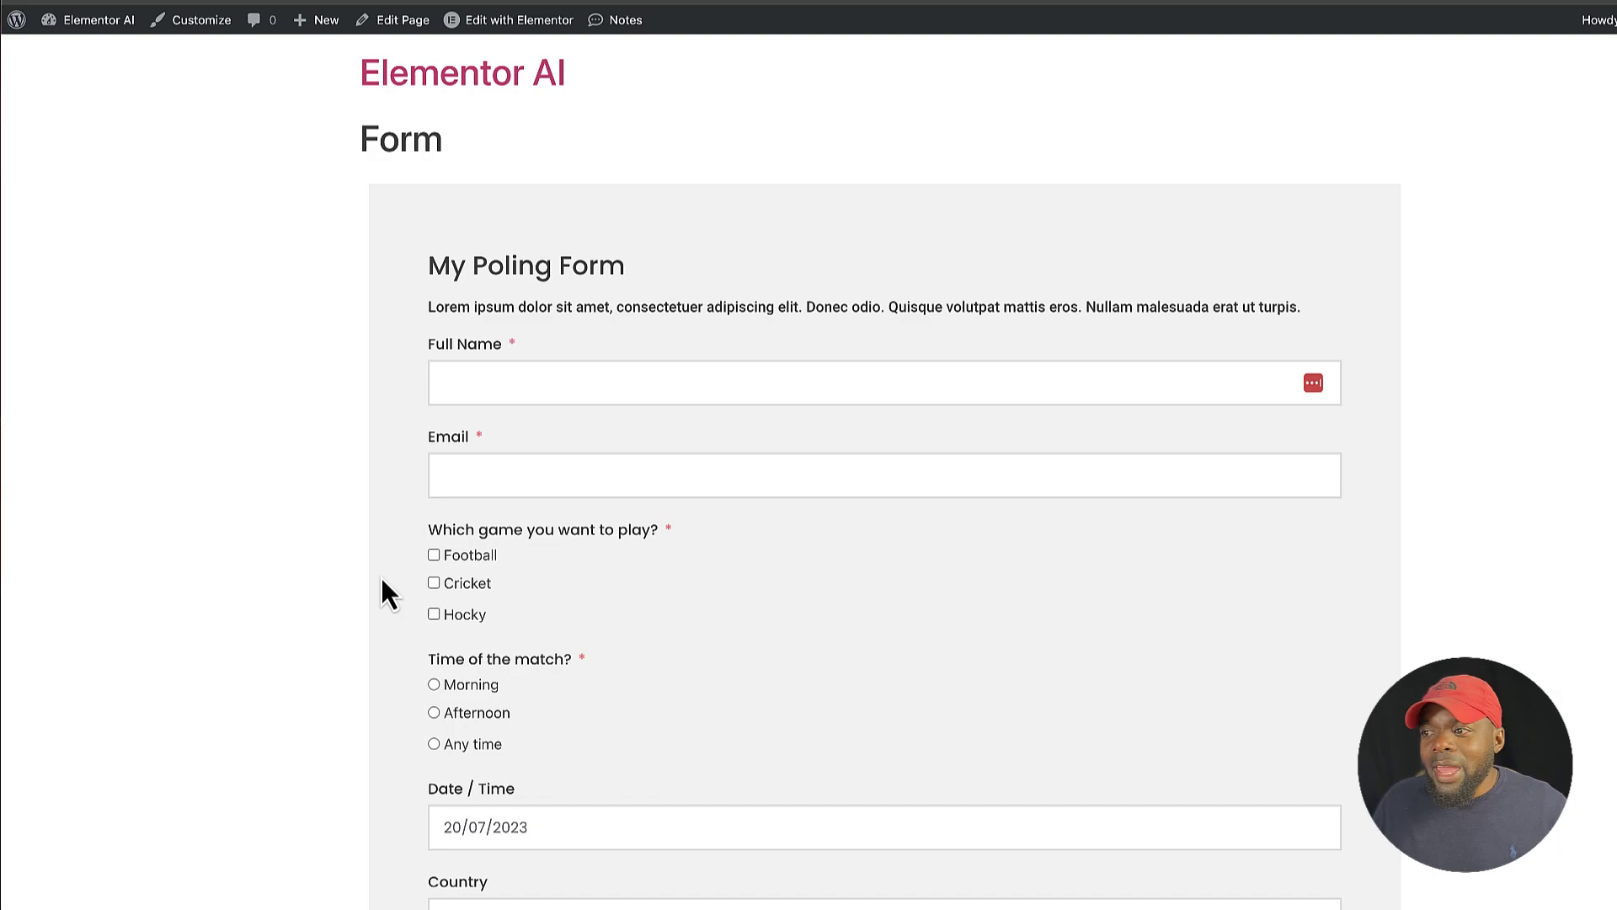